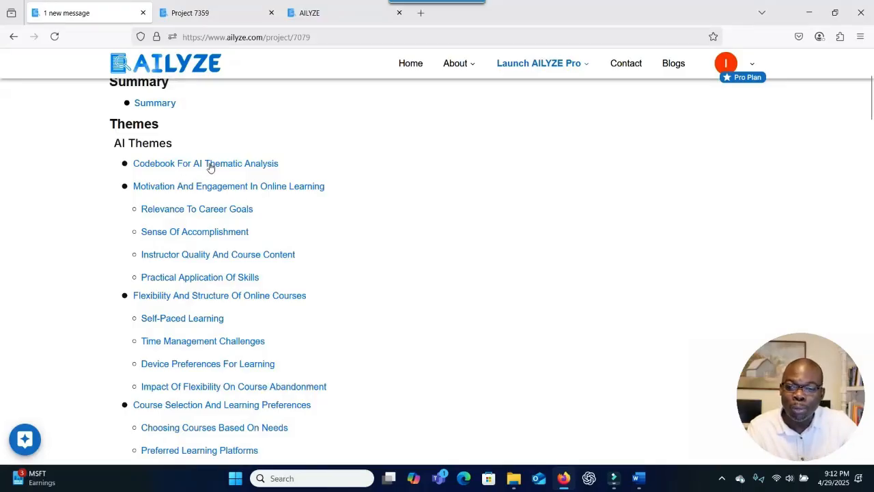
Review Project 7079's themes and codebook, then switch to the Project 7359 tab.
scroll(211, 168, down, 10)
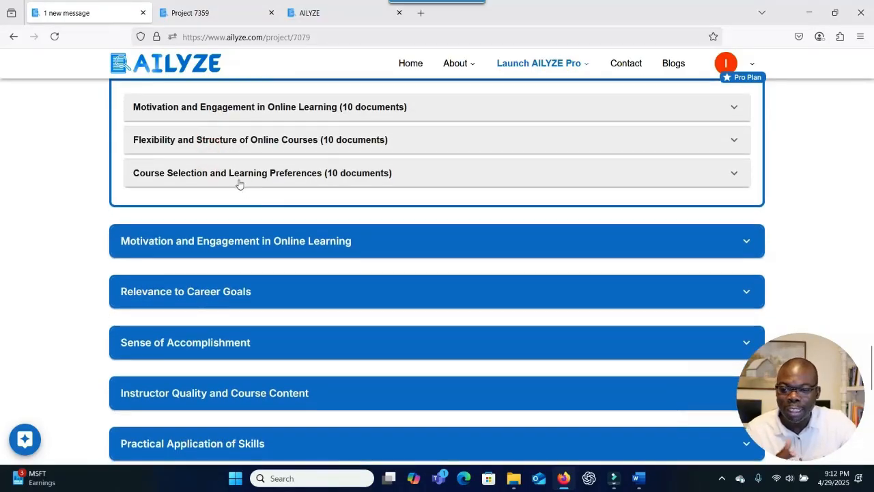
scroll(404, 211, up, 3)
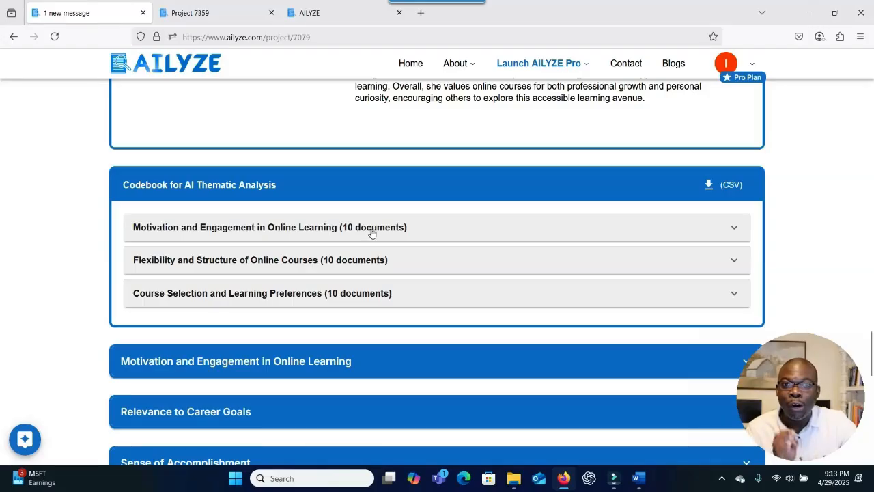
scroll(373, 218, up, 15)
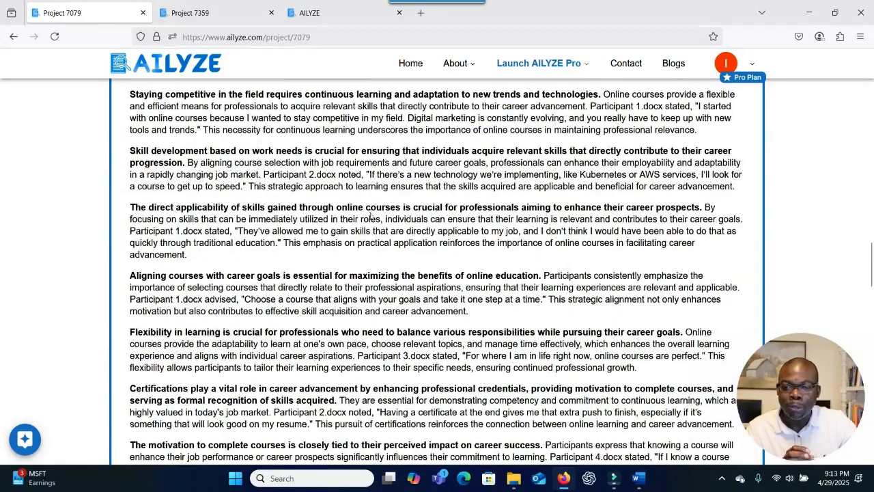
scroll(372, 214, up, 10)
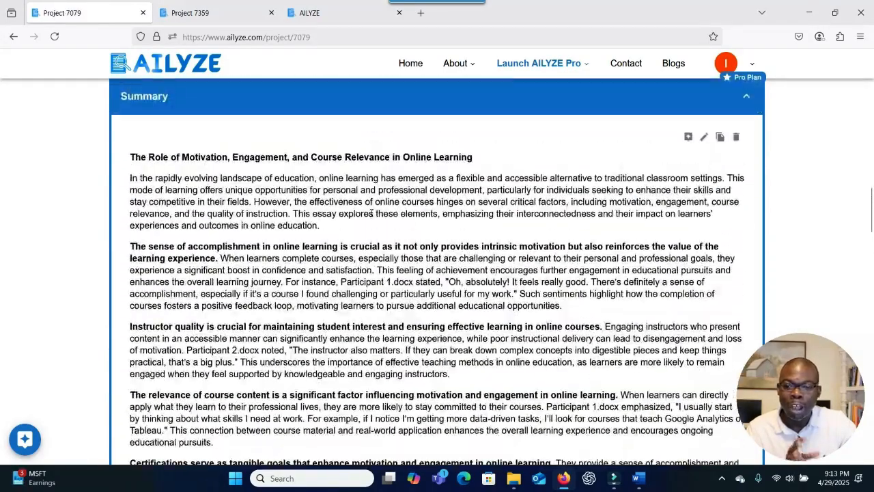
scroll(372, 217, up, 3)
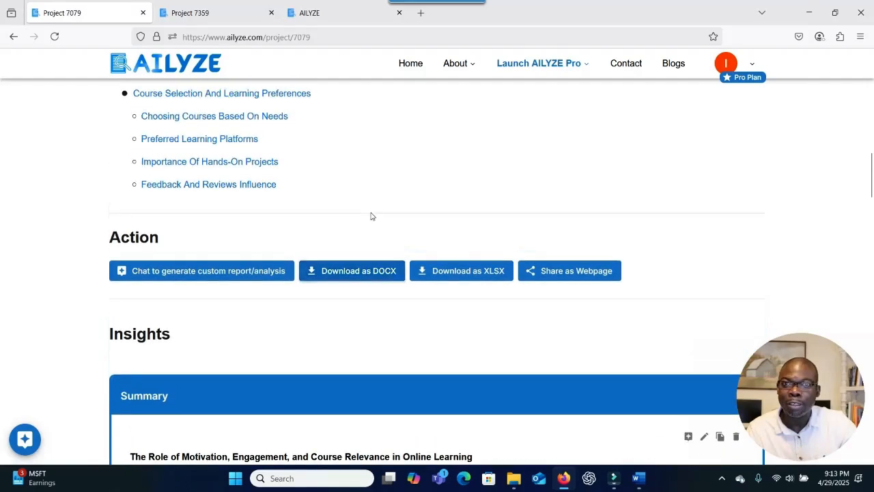
scroll(372, 216, up, 3)
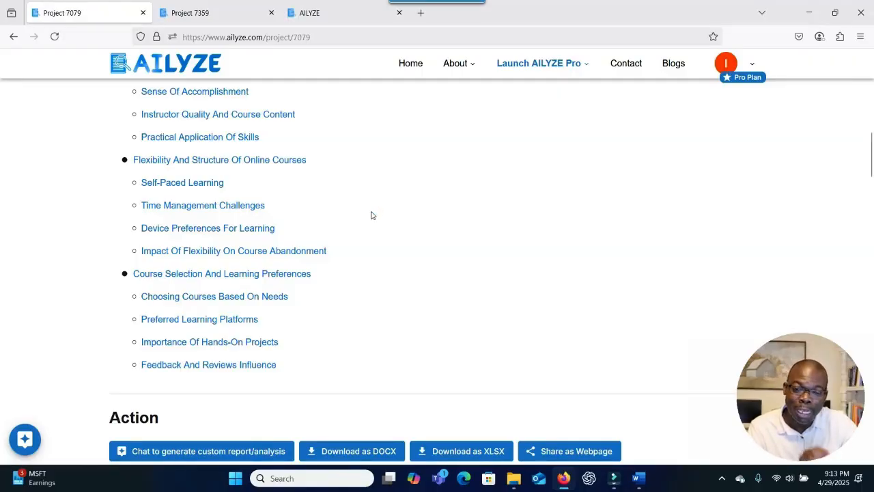
scroll(370, 215, up, 15)
key(ctrl+Tab)
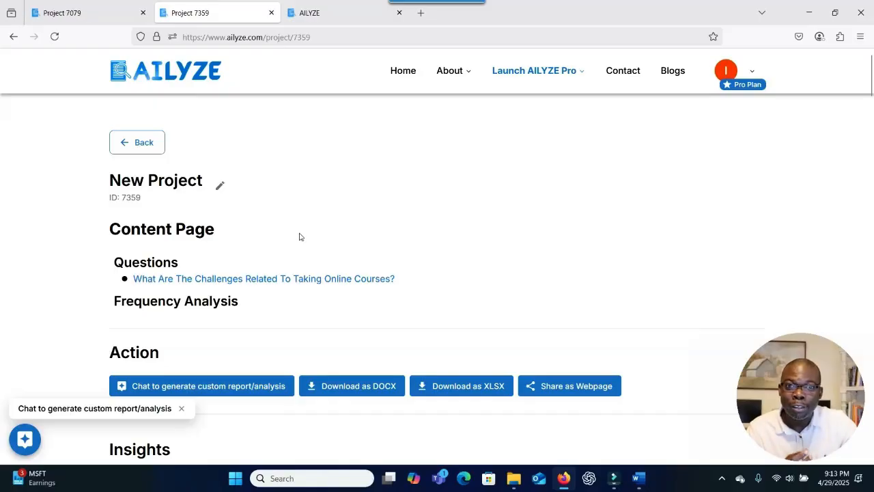
Read through the challenges question's summary, Insights analysis and supporting quotes.
scroll(299, 237, down, 2)
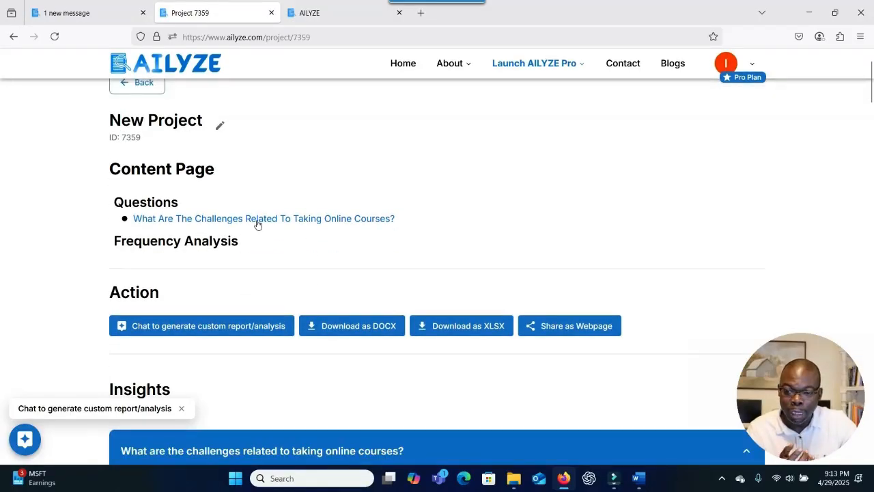
scroll(269, 242, down, 7)
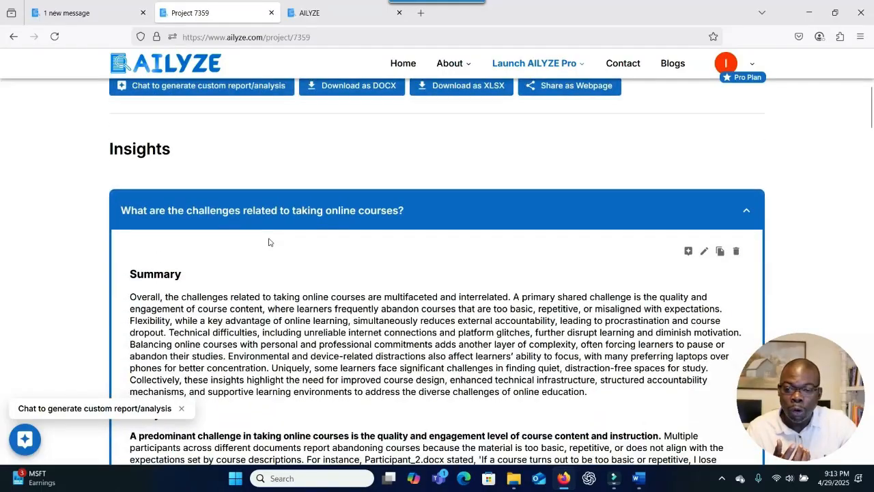
scroll(279, 242, down, 4)
scroll(280, 239, down, 4)
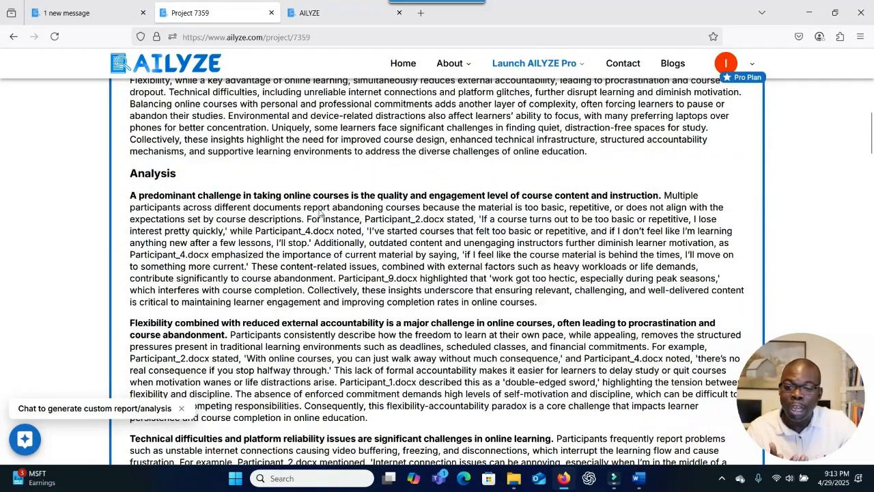
scroll(320, 212, down, 20)
scroll(321, 211, up, 5)
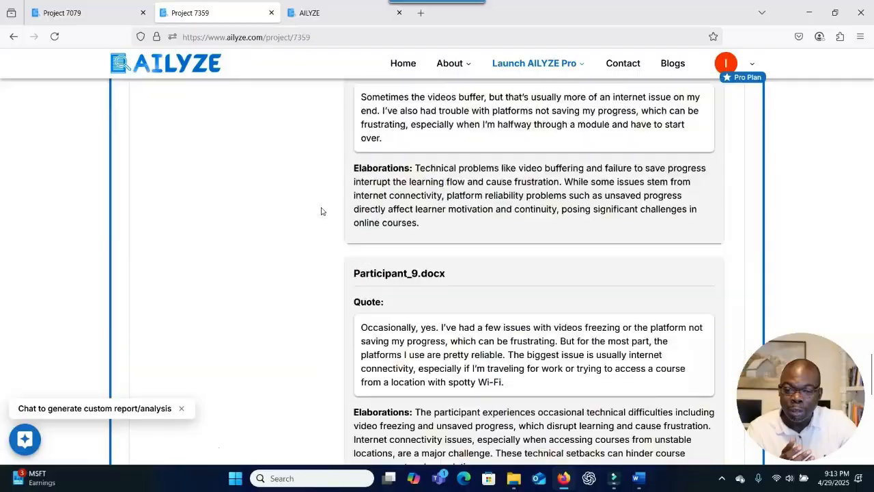
scroll(321, 211, up, 15)
scroll(322, 211, down, 15)
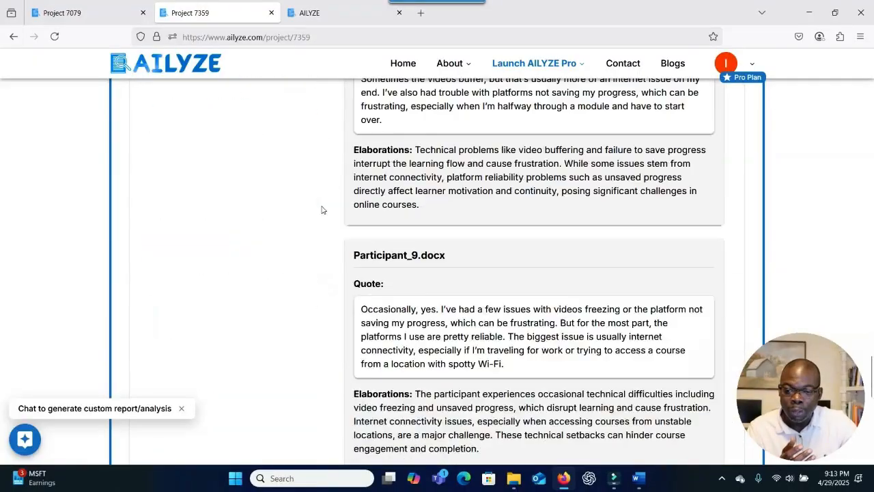
scroll(321, 210, down, 14)
scroll(322, 210, up, 4)
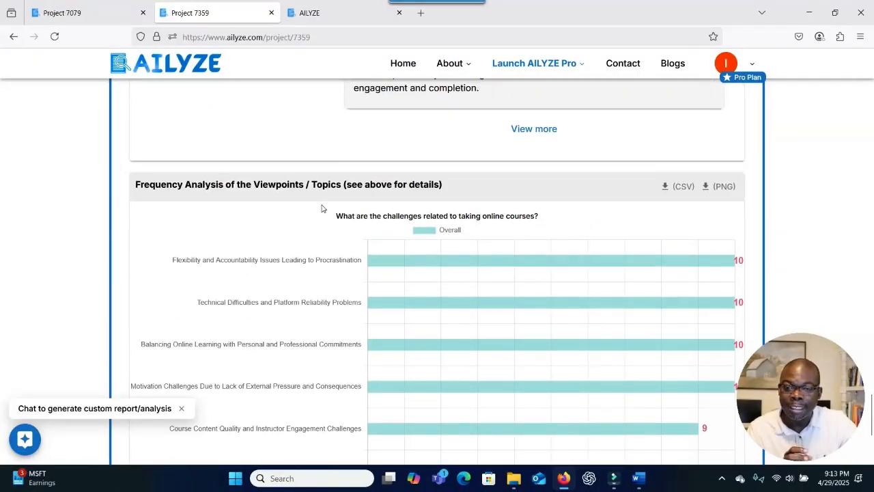
scroll(382, 239, down, 3)
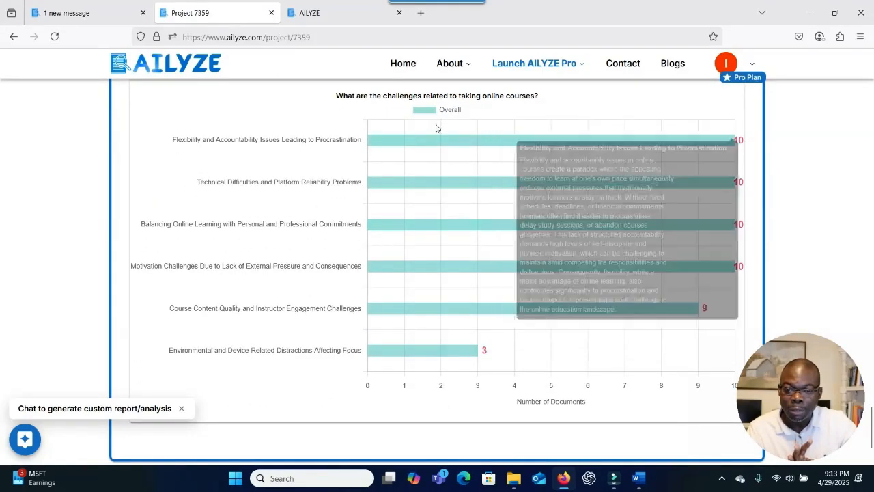
Read the frequency chart bar descriptions and reach the chart's bottom, ending with distractions at 3.
mouse_move(489, 145)
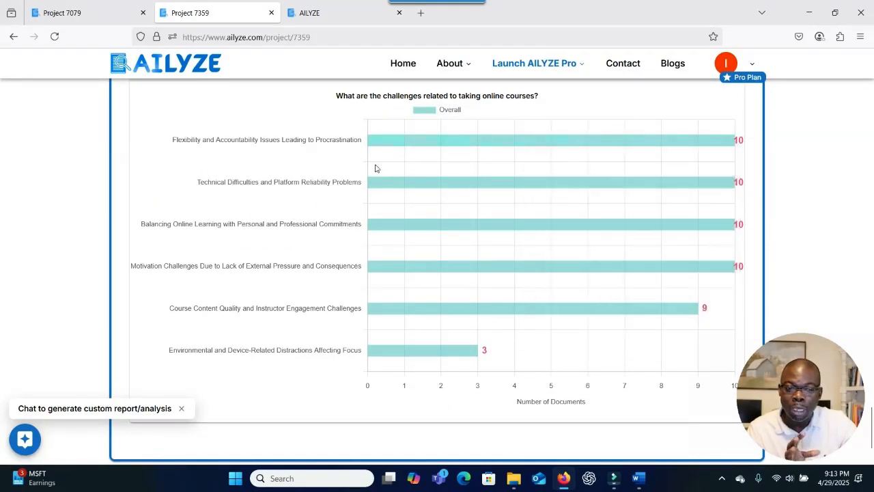
mouse_move(412, 184)
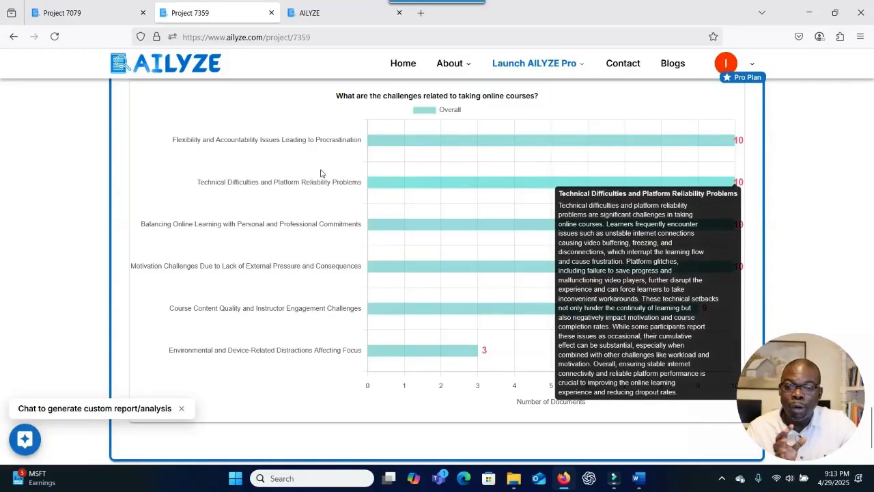
scroll(349, 195, down, 3)
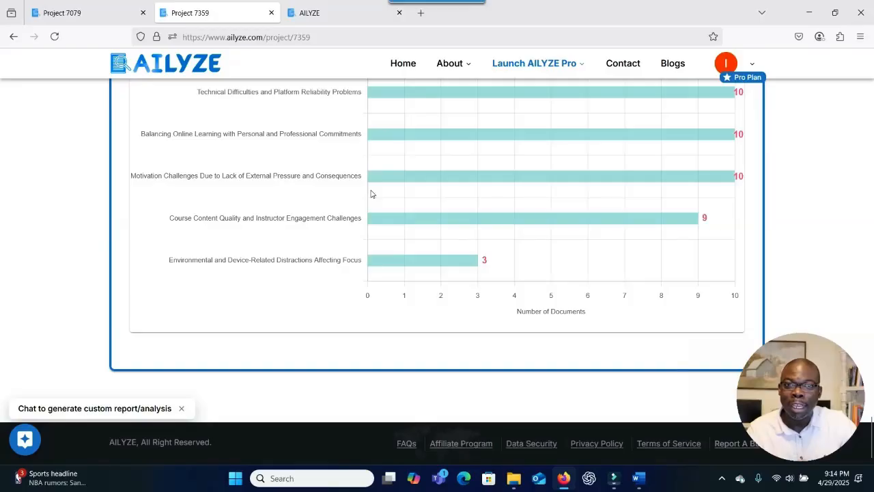
Switch to the AILYZE browser tab showing the upload, analysis and custom report steps.
click(338, 13)
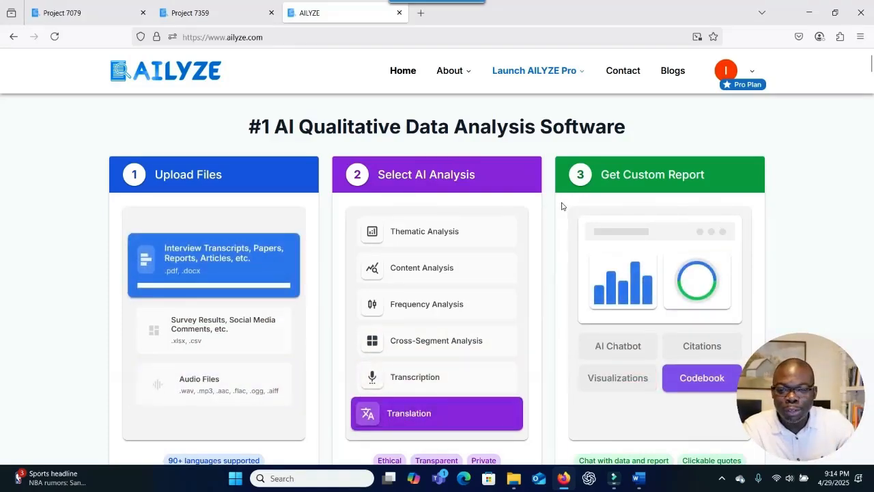
Bring the Perspectives on Responsible Innovation document forward and scroll down through it.
key(alt+Tab)
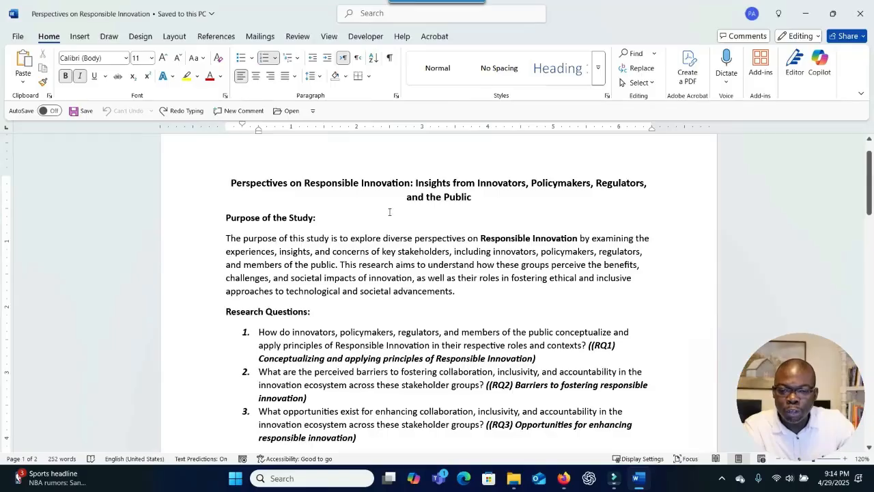
scroll(392, 210, down, 1)
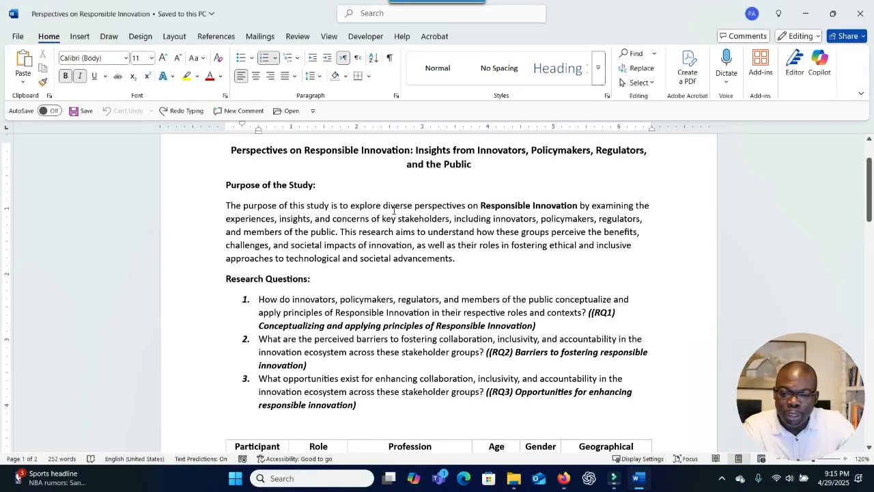
scroll(395, 210, down, 10)
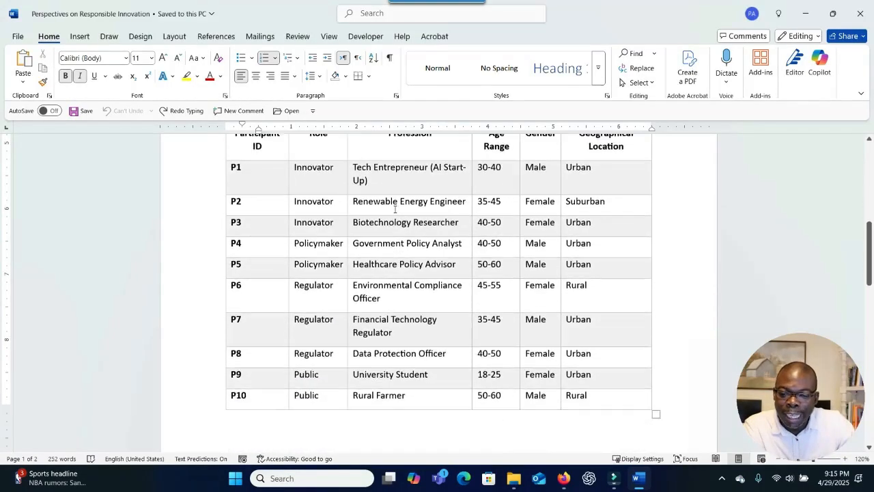
scroll(394, 209, up, 2)
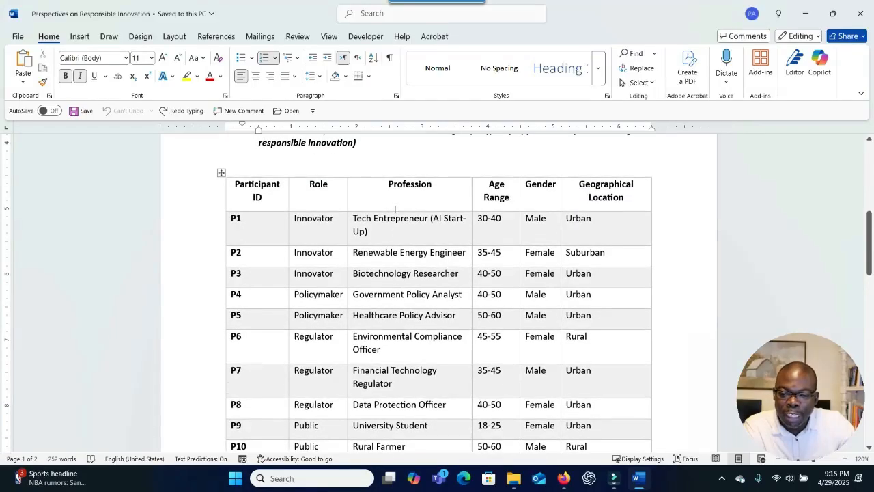
scroll(394, 209, up, 9)
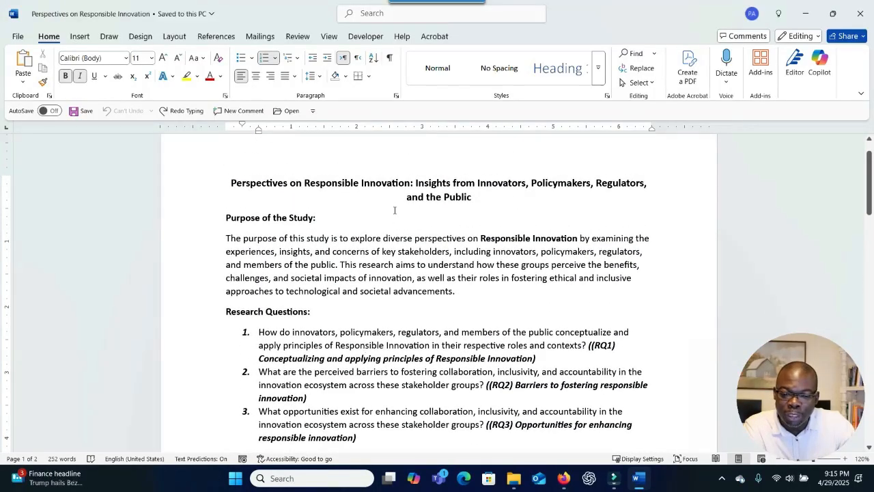
scroll(395, 210, down, 1)
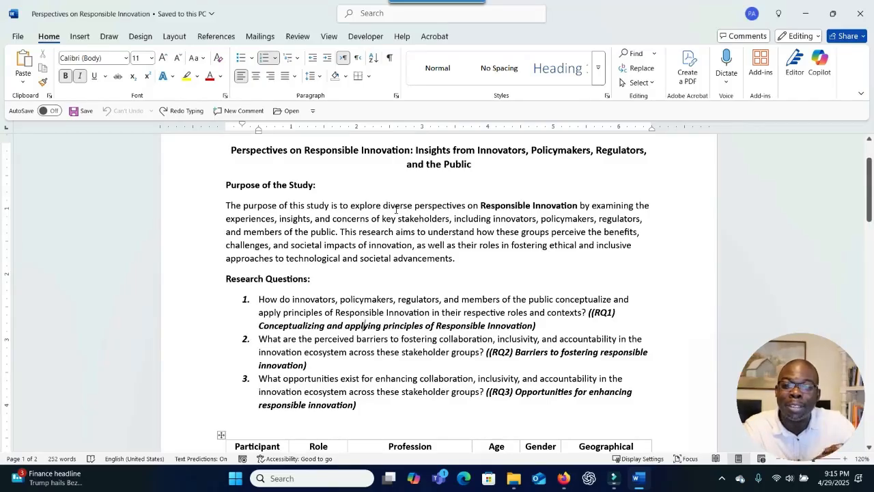
scroll(437, 207, down, 1)
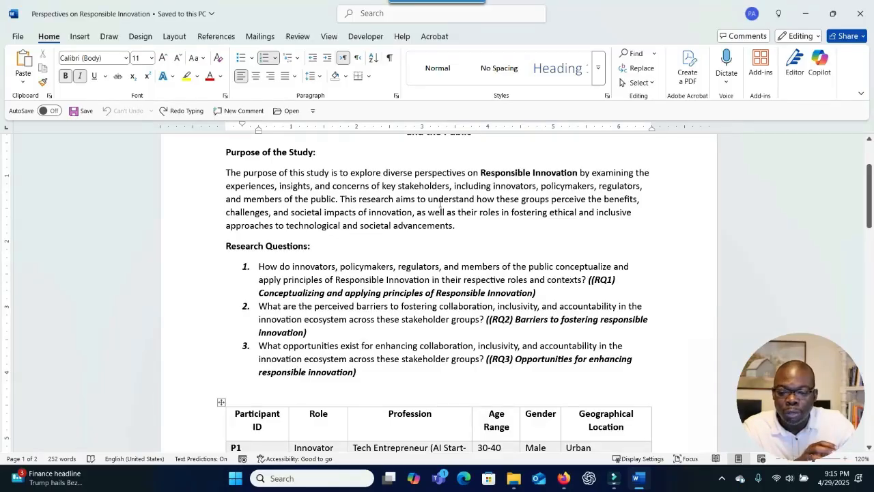
scroll(440, 203, down, 1)
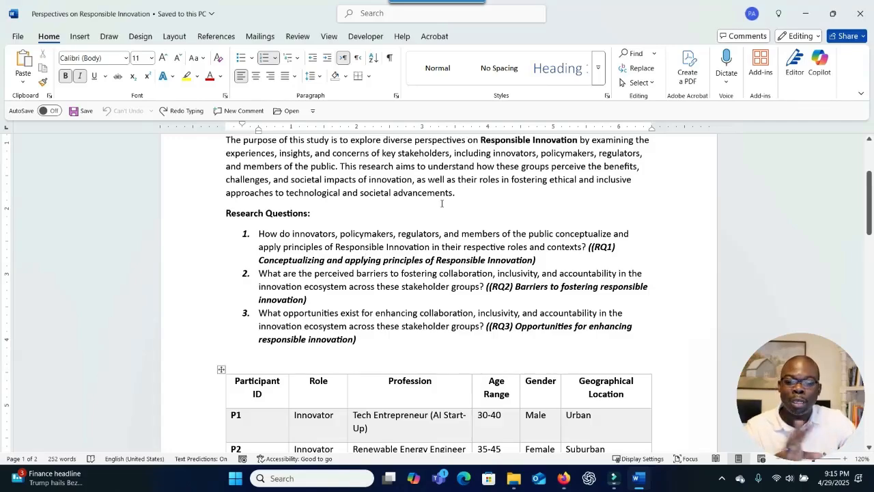
Review the P1–P10 participant demographics table, then drag the Data Analysis folder into view.
scroll(441, 202, up, 1)
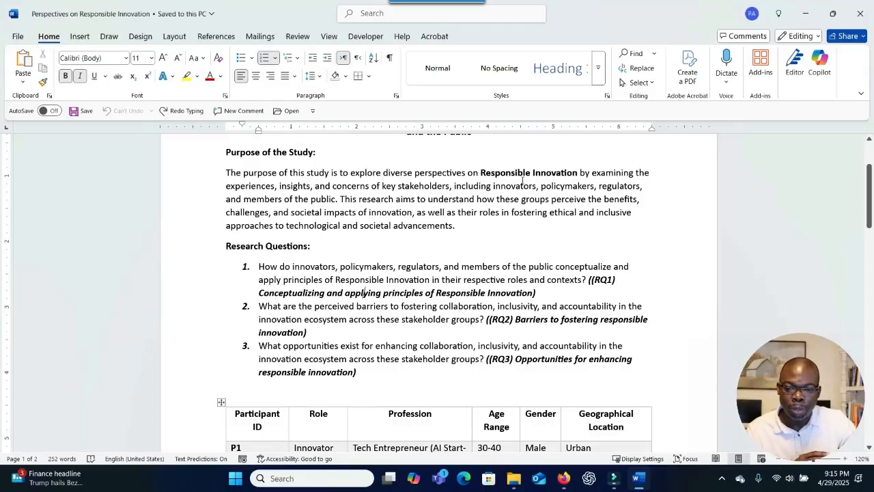
scroll(523, 181, down, 1)
scroll(360, 253, down, 3)
scroll(360, 253, up, 2)
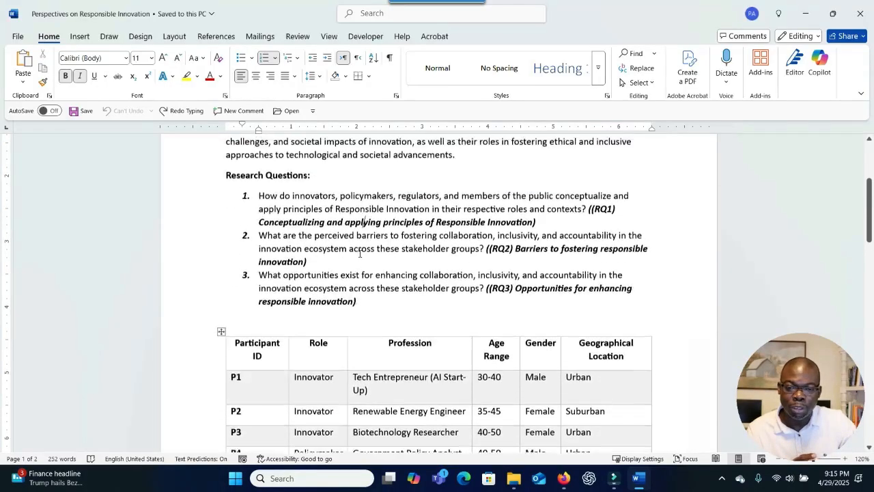
scroll(367, 244, down, 6)
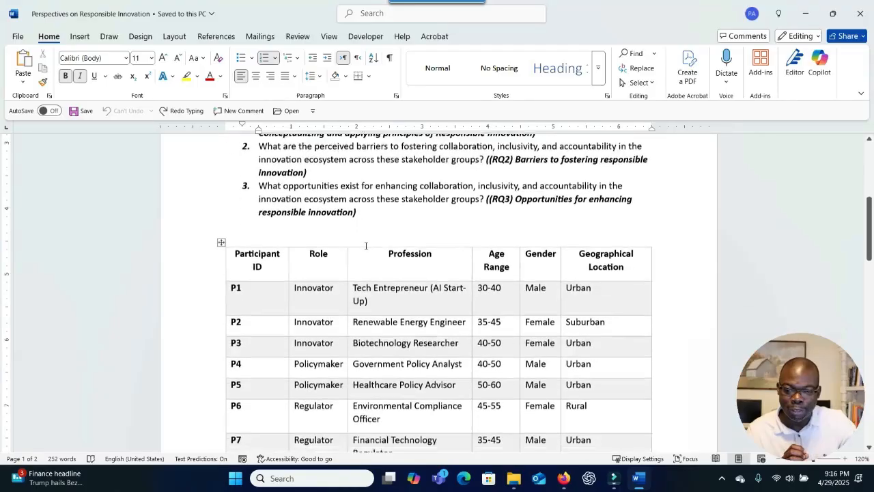
scroll(364, 245, up, 2)
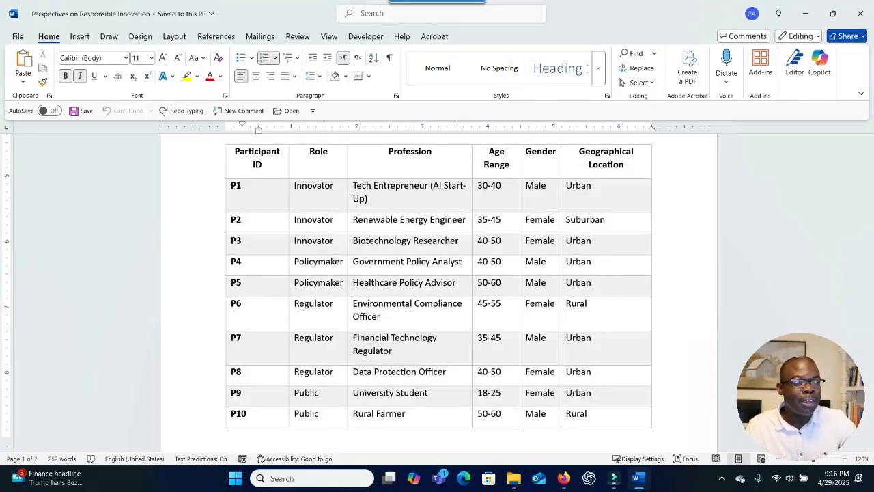
drag(873, 46, 292, 32)
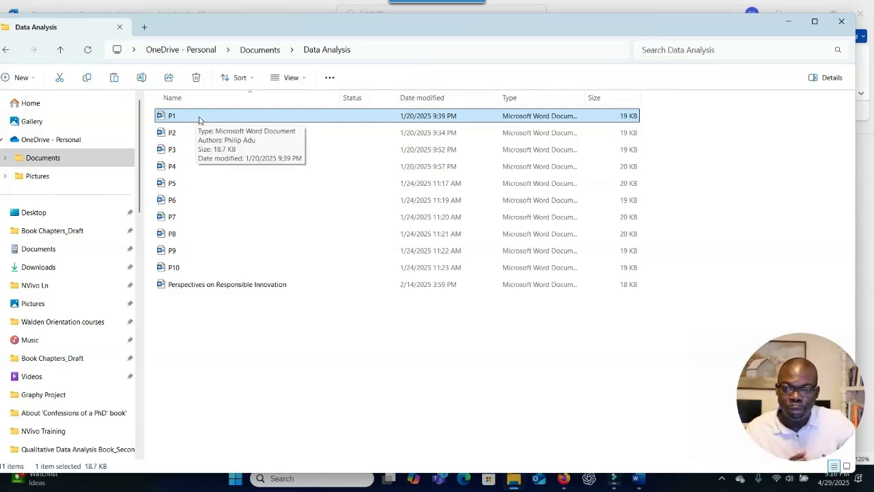
Open P1 from Documents > Data Analysis to show its tech entrepreneur transcript in Word.
double_click(199, 120)
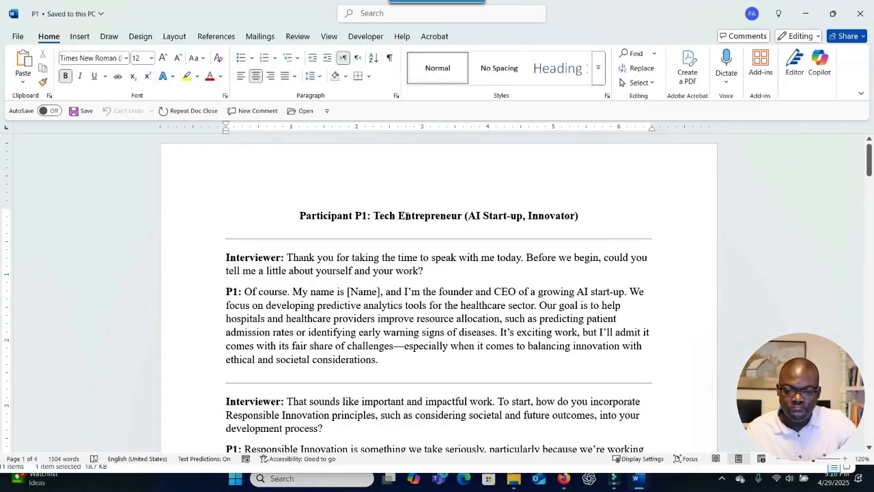
Scroll through the P1 tech entrepreneur interview exchanges.
scroll(410, 212, down, 1)
scroll(381, 203, down, 5)
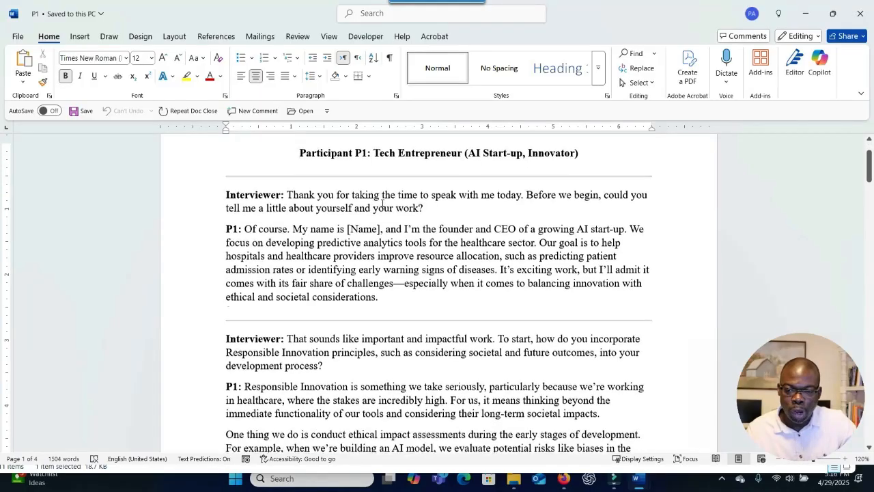
scroll(299, 207, down, 7)
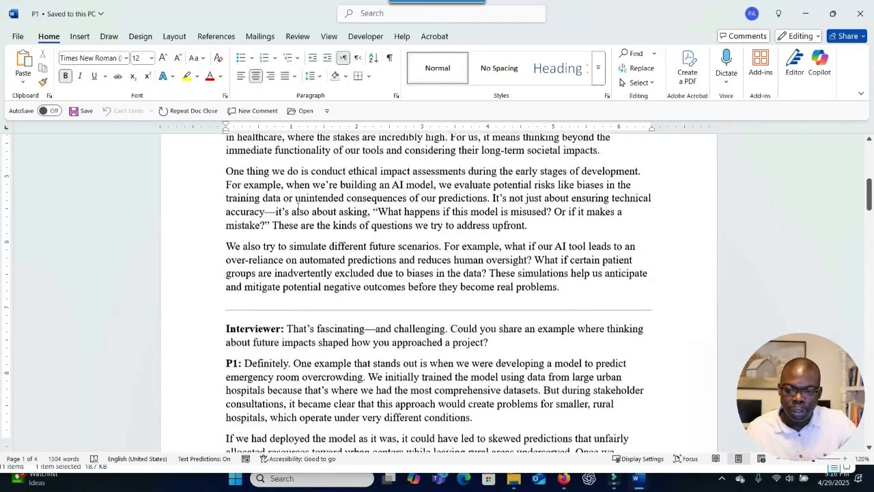
scroll(360, 214, down, 5)
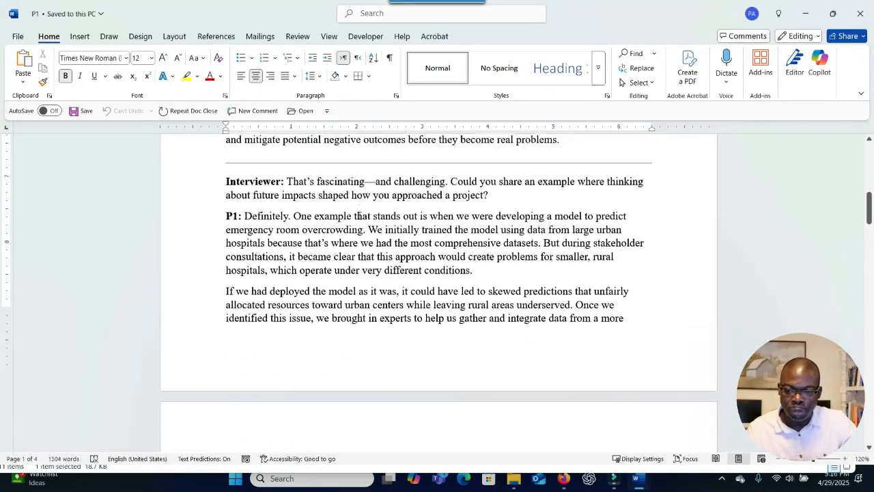
scroll(360, 215, down, 10)
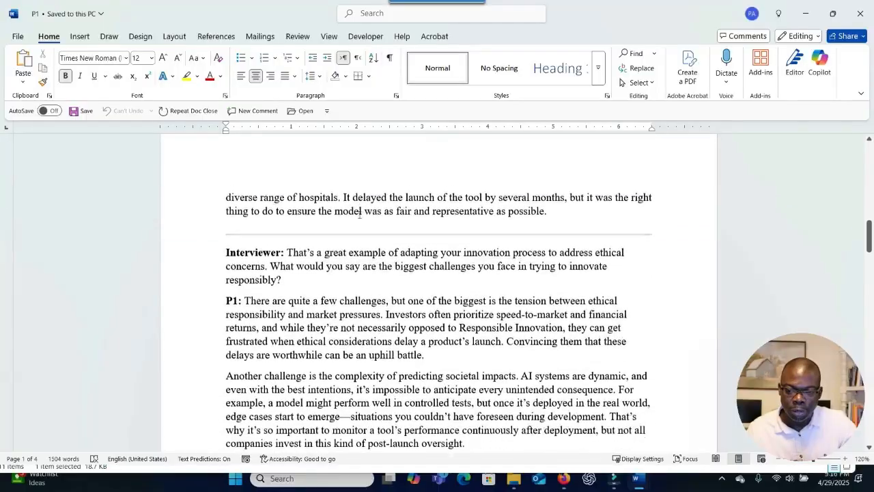
Bring the Data Analysis folder back, then minimize Word to reveal the AILYZE Plans section.
mouse_move(514, 479)
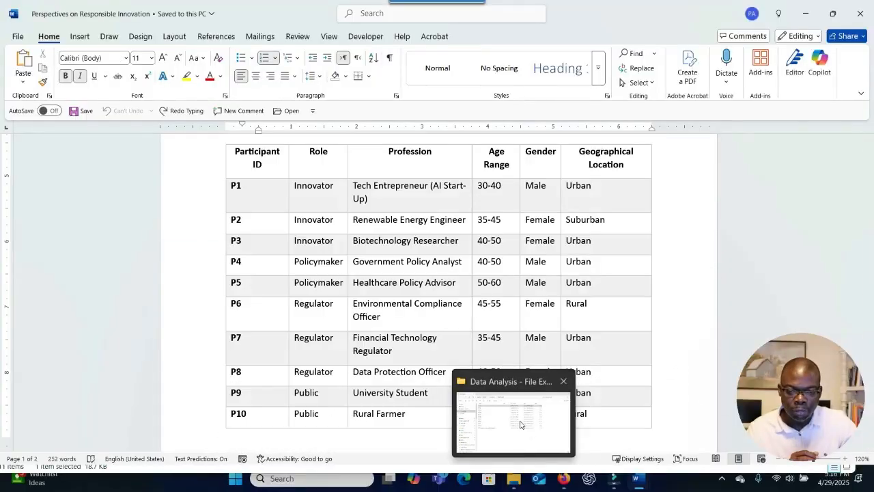
click(521, 425)
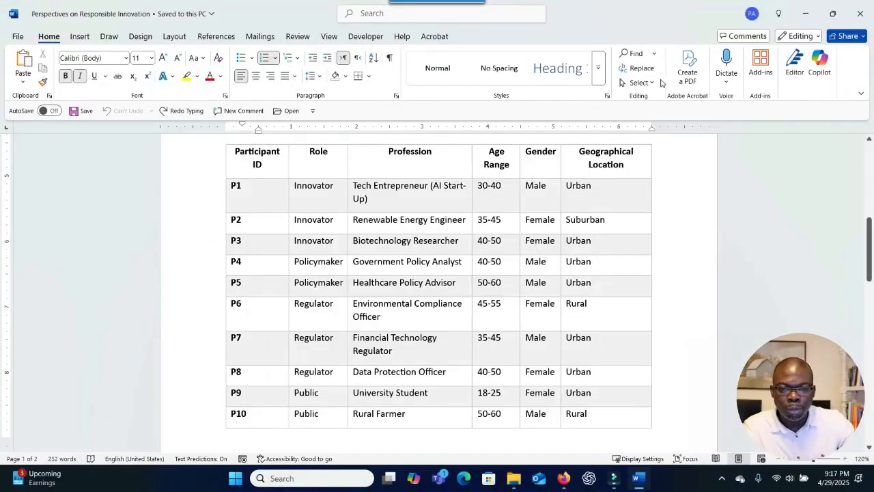
click(806, 12)
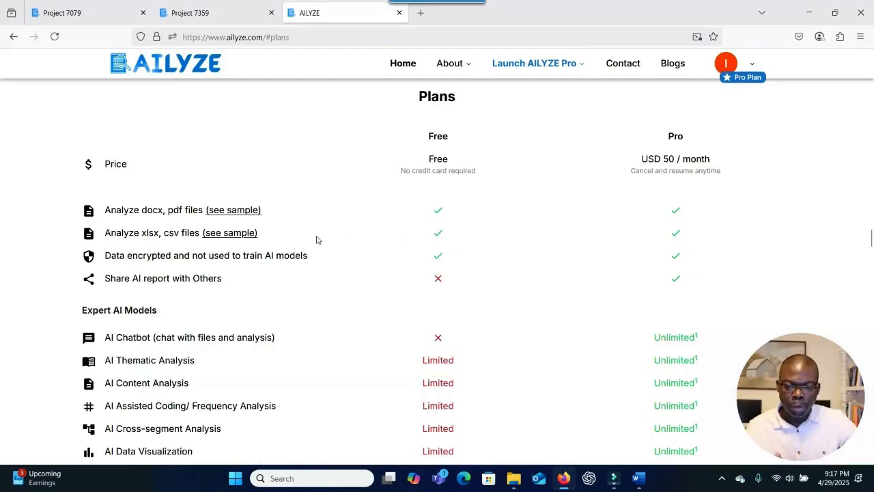
Look over the Free versus Pro plan table, then restore the Word participant table document.
scroll(316, 240, down, 3)
scroll(317, 241, down, 3)
scroll(366, 242, up, 4)
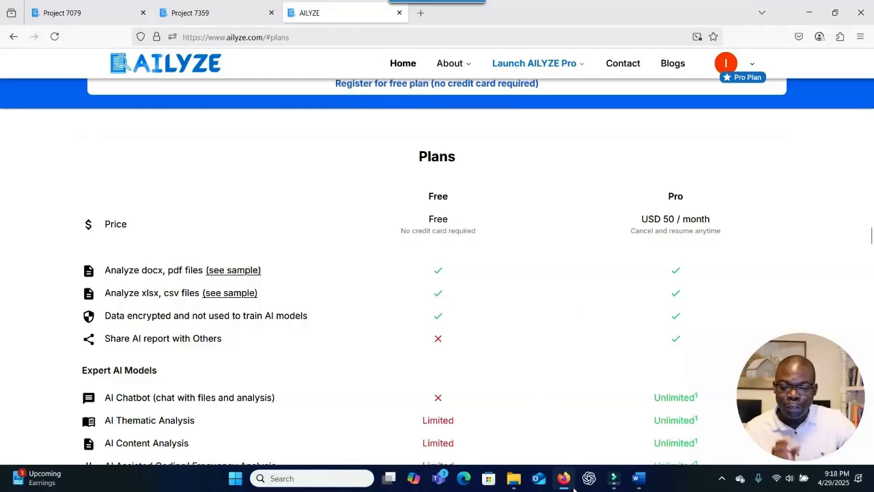
mouse_move(564, 477)
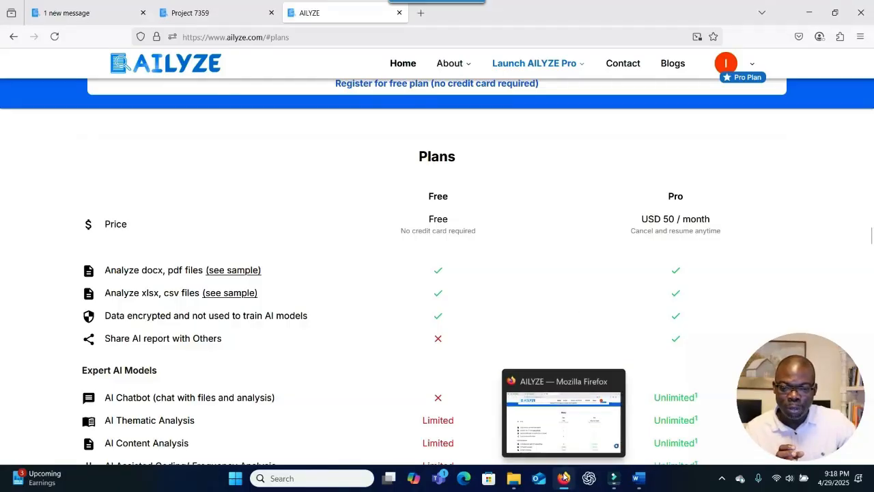
click(638, 478)
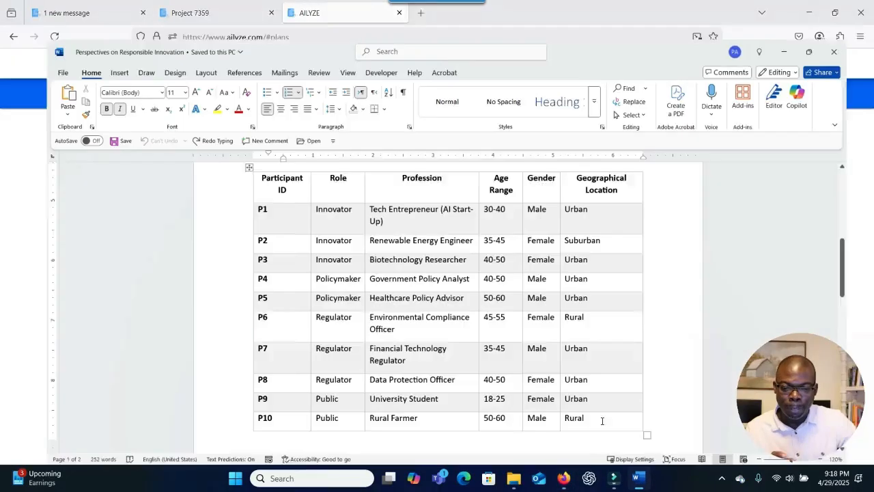
Type 'A' in a new blank document, enlarge it to 18 pt, and minimize both Word windows.
key(ctrl+w)
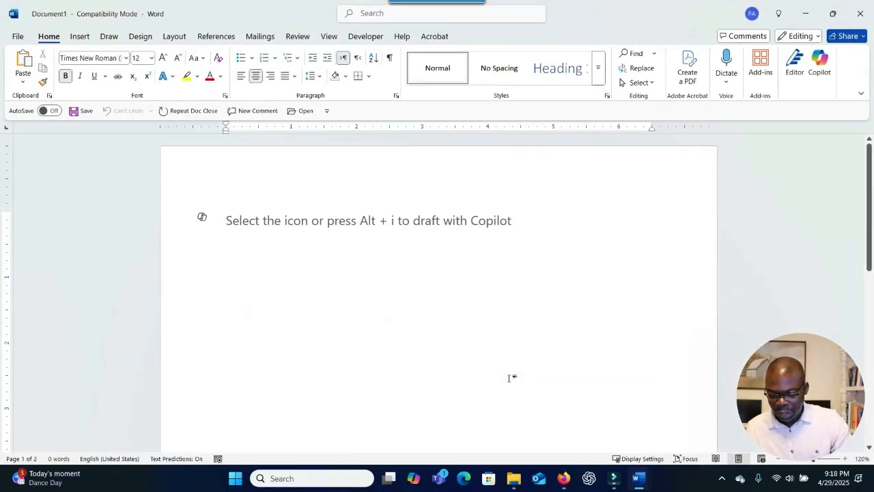
text(Adu30)
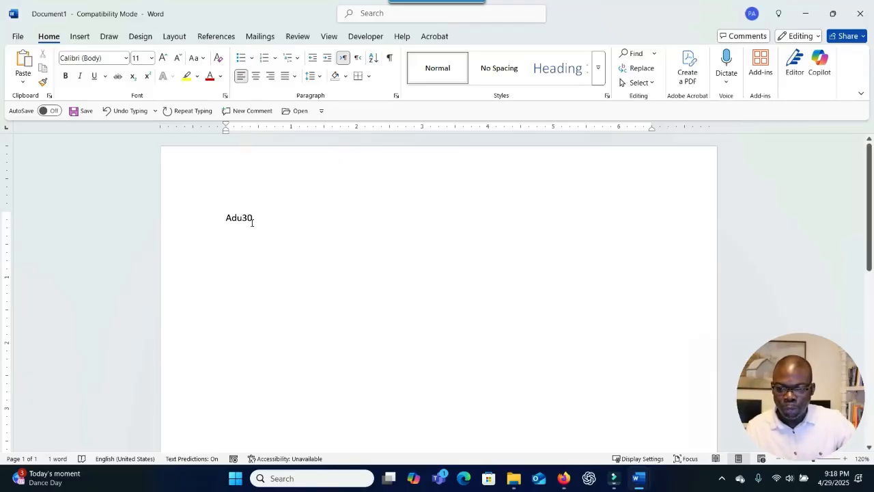
key(ctrl+a)
key(ctrl+shift+period)
key(ctrl+shift+period)
key(ctrl+shift+period)
key(ctrl+shift+period)
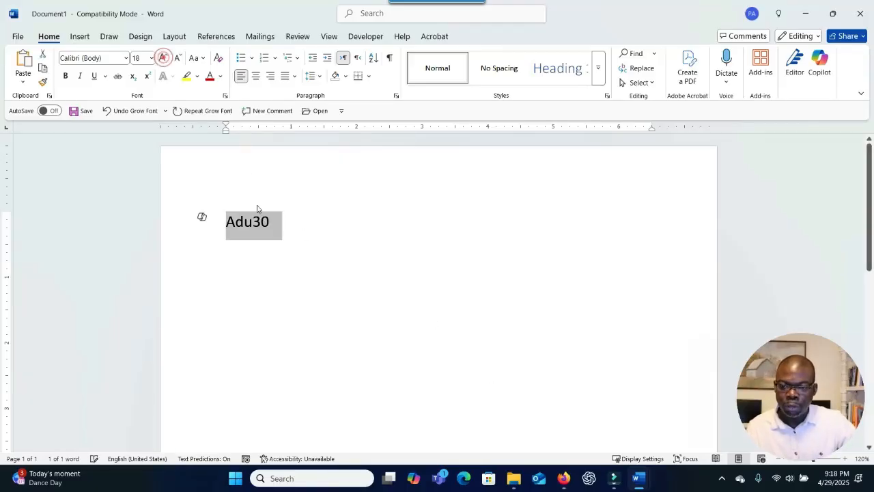
click(805, 15)
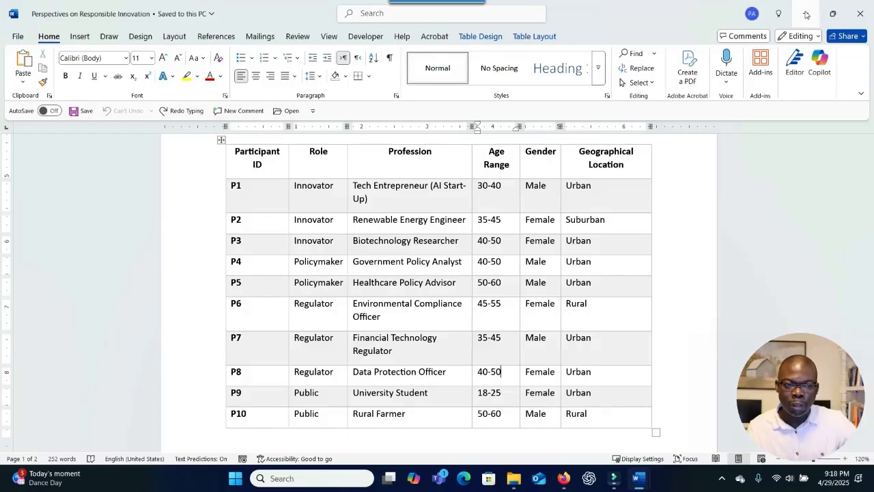
click(806, 15)
Scroll to the homepage top and display the Launch AILYZE Pro tools menu.
scroll(656, 176, up, 3)
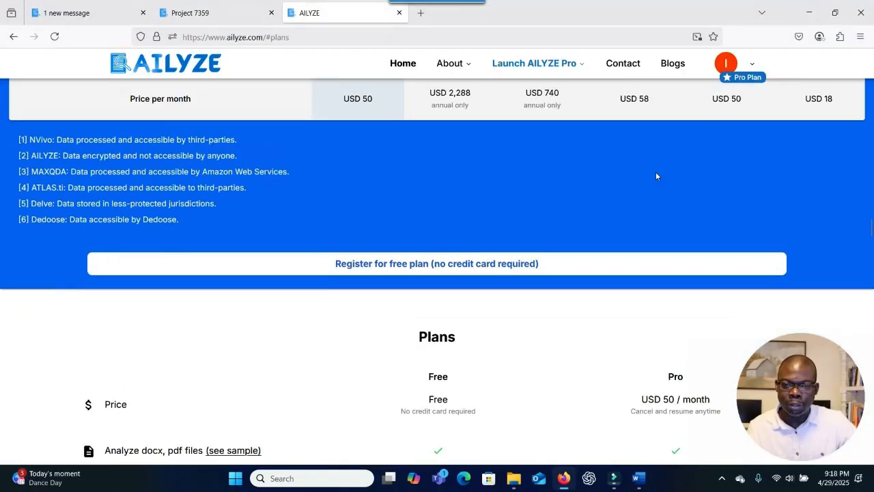
scroll(656, 176, up, 15)
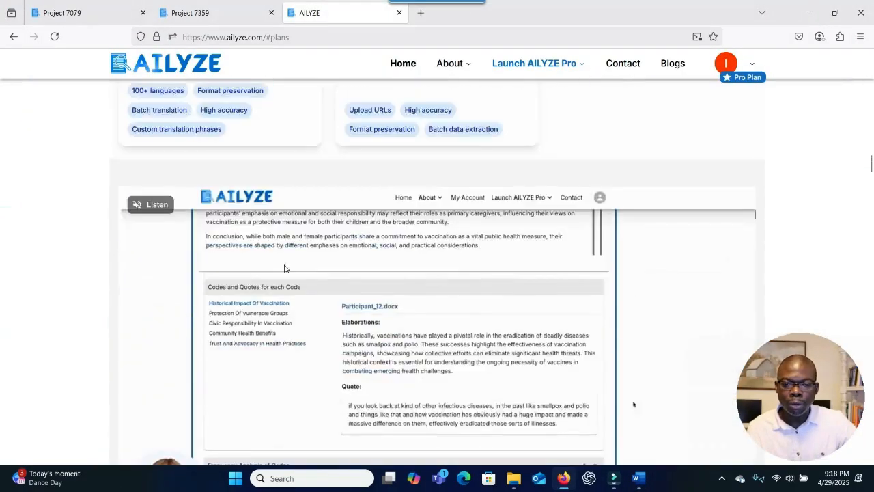
scroll(285, 268, up, 5)
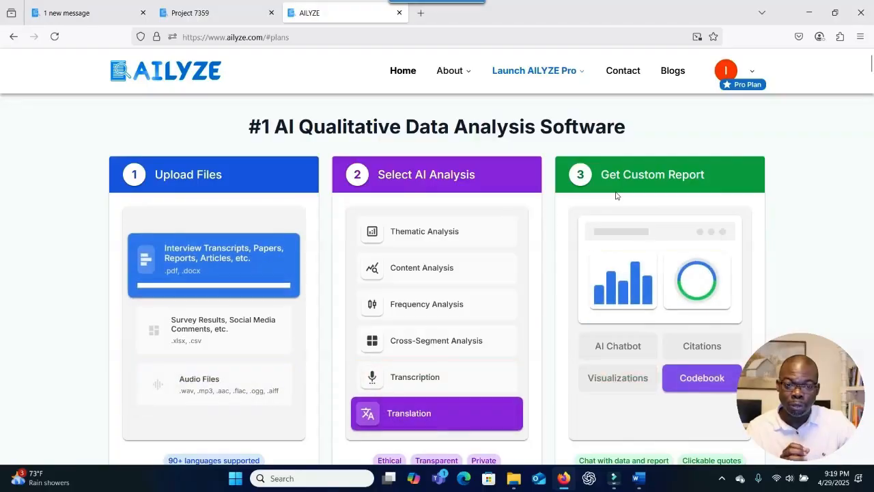
mouse_move(502, 73)
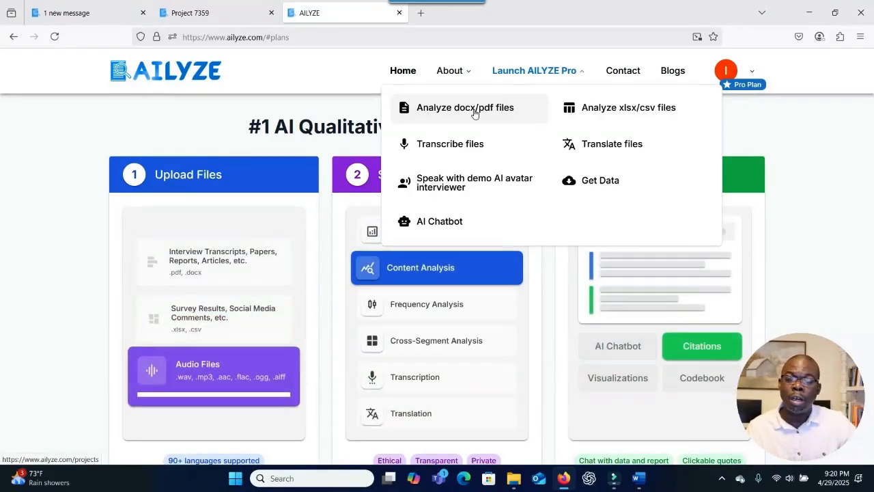
Open the docx/pdf projects list and the Enhancing Motivation and Engagement project 7079.
click(474, 109)
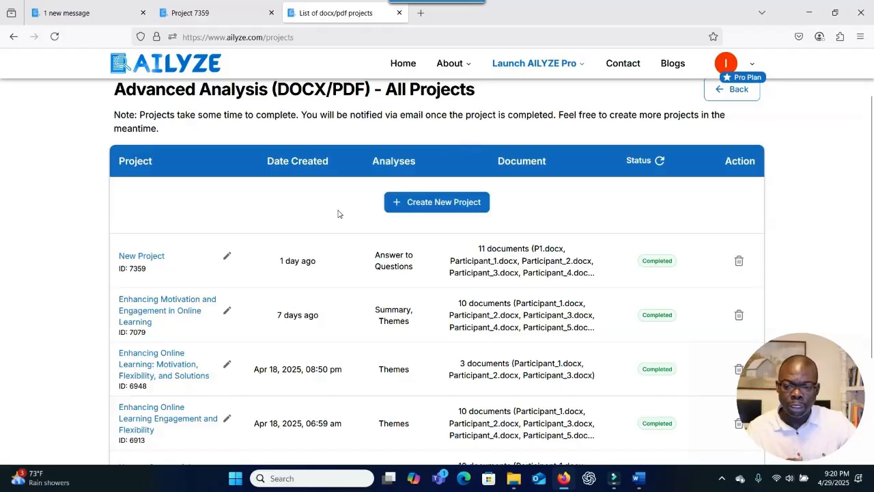
scroll(338, 213, down, 3)
scroll(339, 213, up, 1)
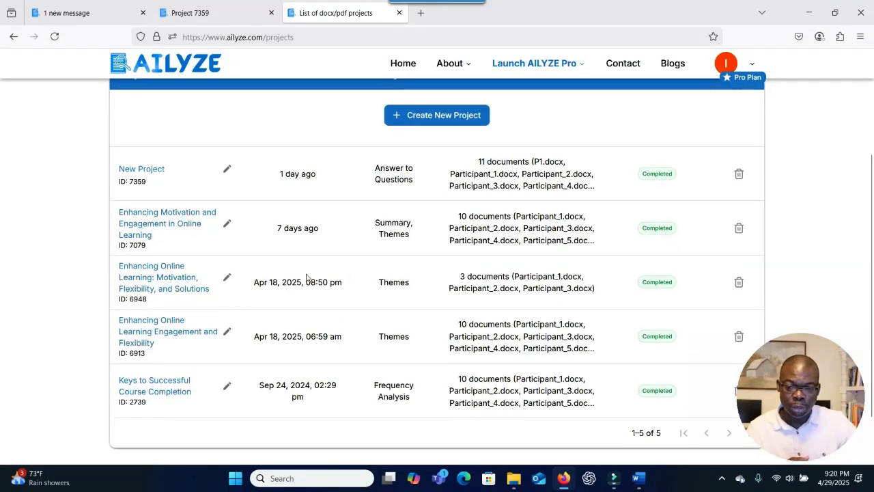
click(186, 225)
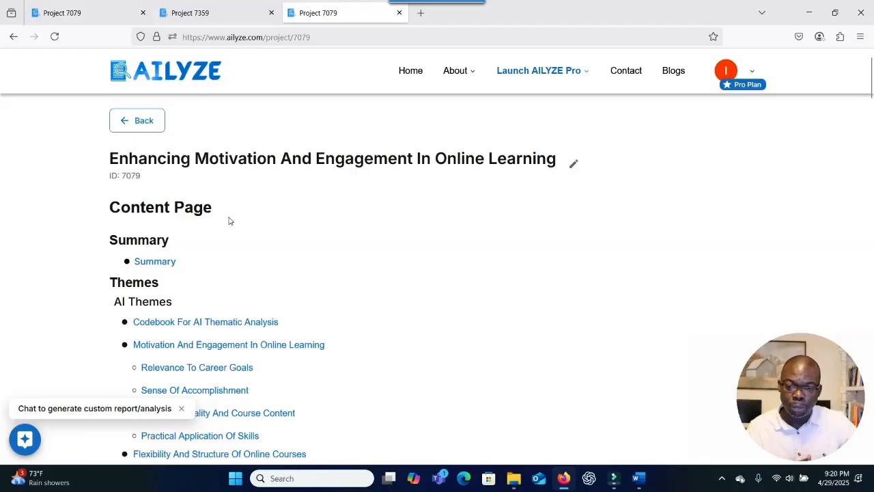
Review project 7079's Summary and AI thematic analysis codebook, then go back to the projects list.
scroll(161, 272, down, 3)
scroll(161, 273, up, 2)
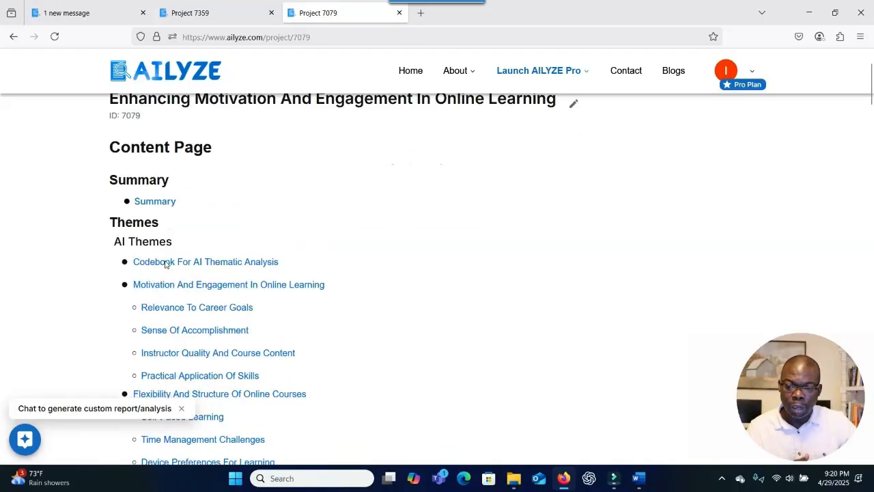
click(162, 201)
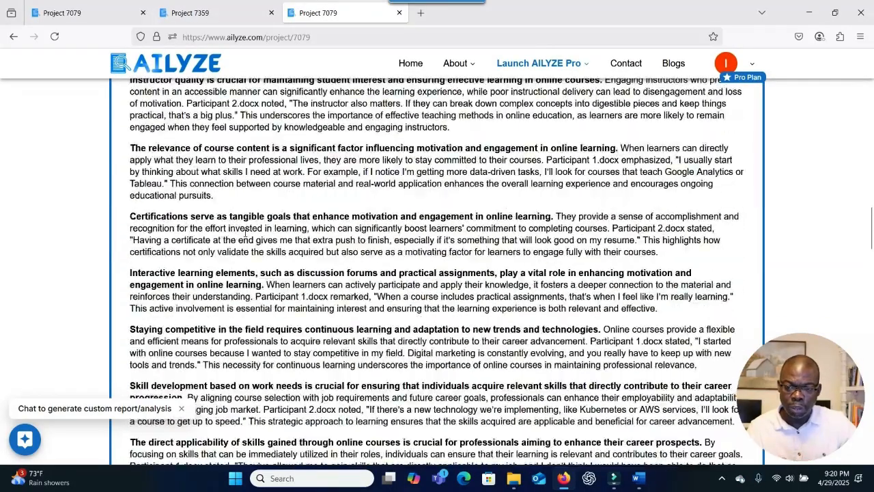
scroll(245, 232, up, 10)
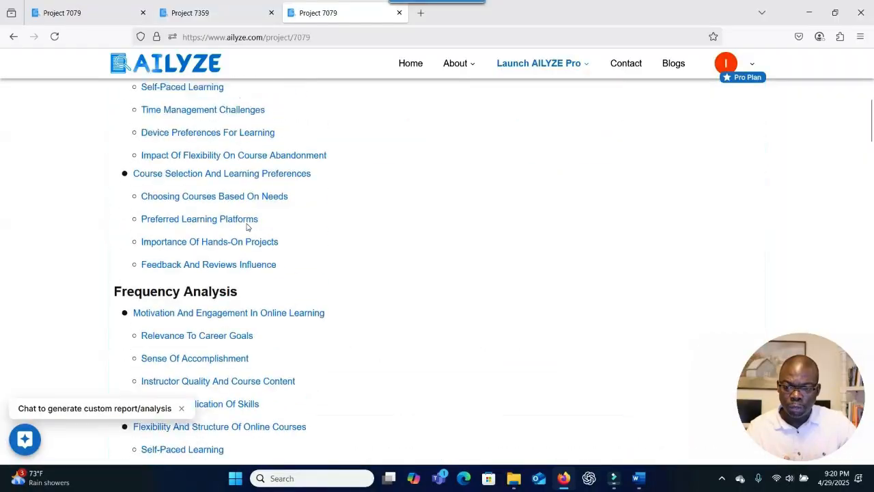
scroll(245, 229, up, 3)
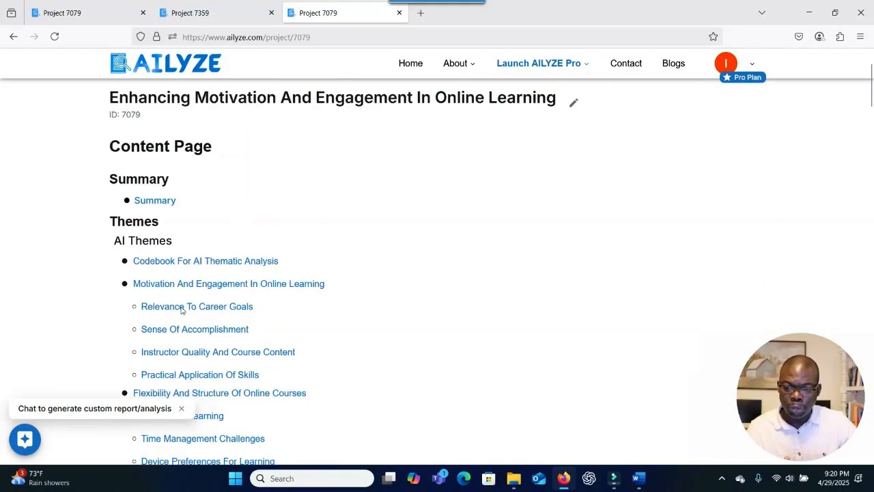
click(178, 265)
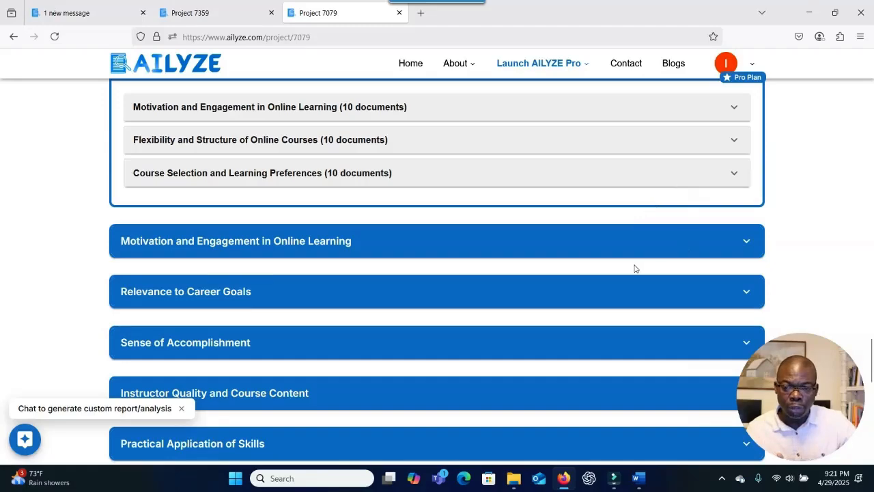
scroll(634, 267, up, 3)
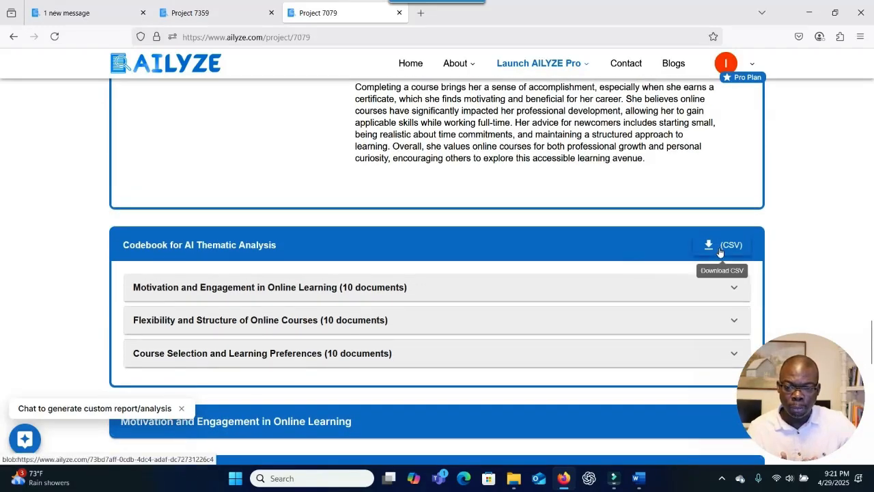
scroll(312, 264, up, 15)
click(15, 41)
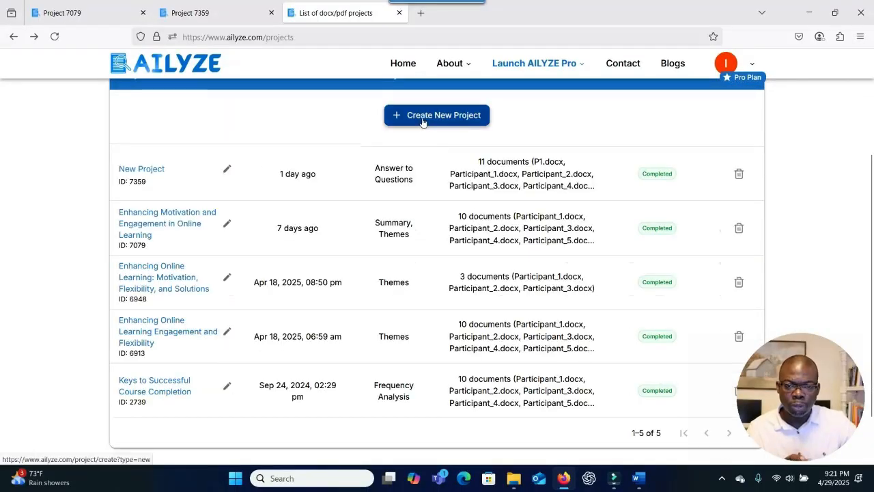
click(422, 118)
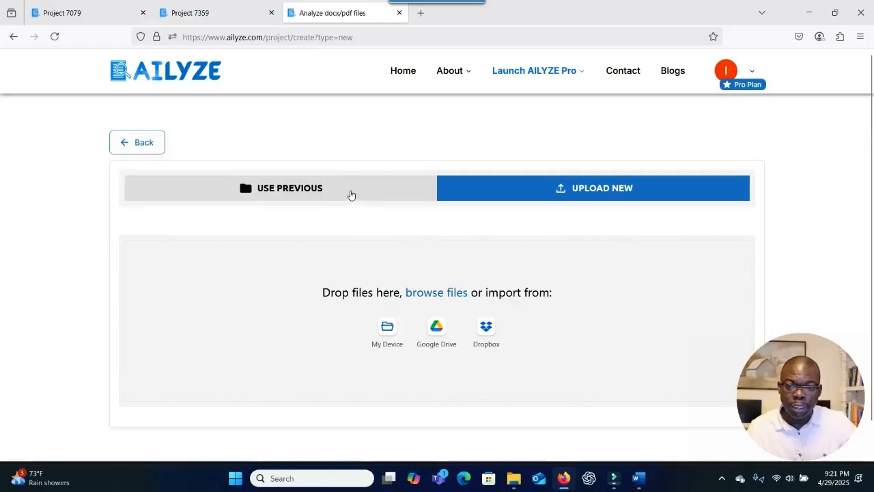
click(351, 195)
scroll(353, 239, down, 3)
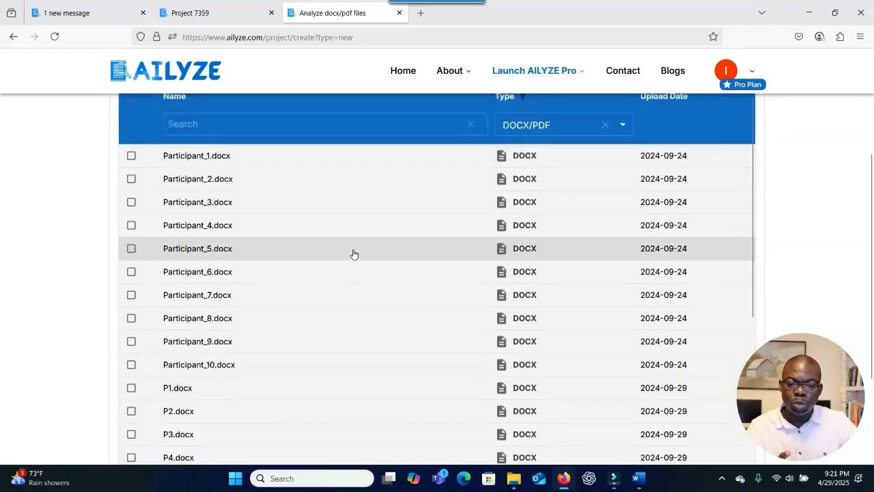
scroll(353, 254, down, 4)
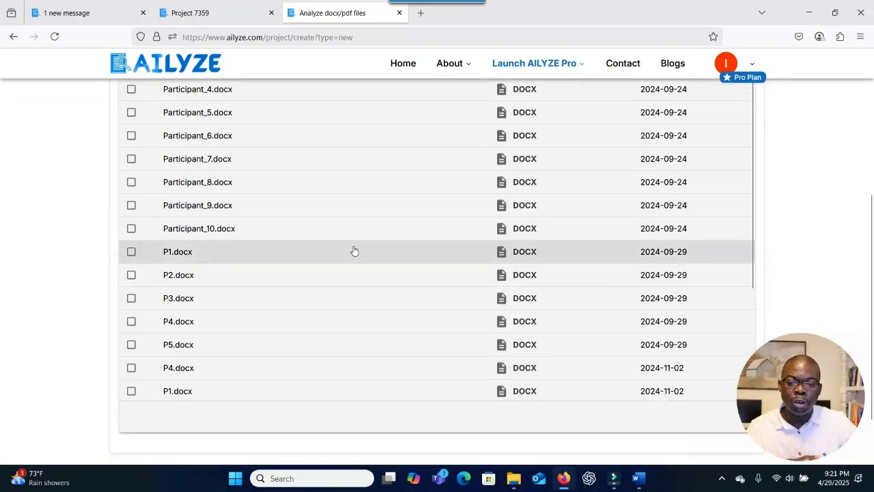
scroll(354, 251, down, 4)
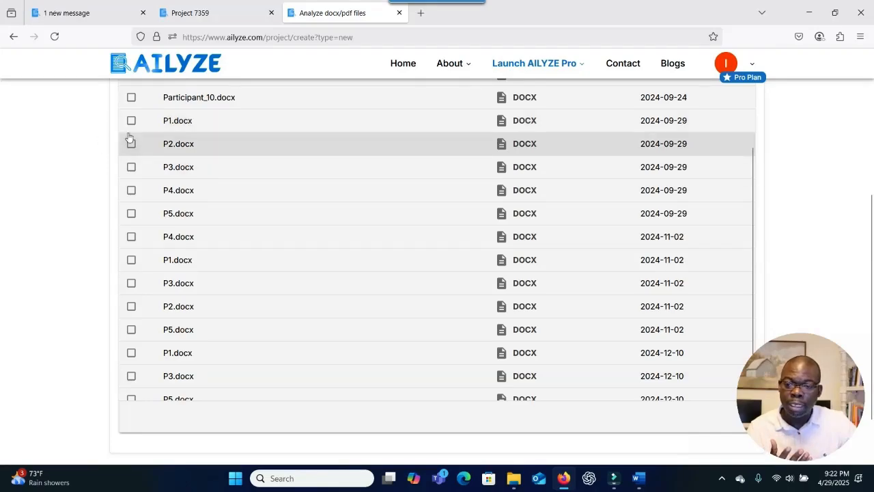
click(131, 121)
click(131, 144)
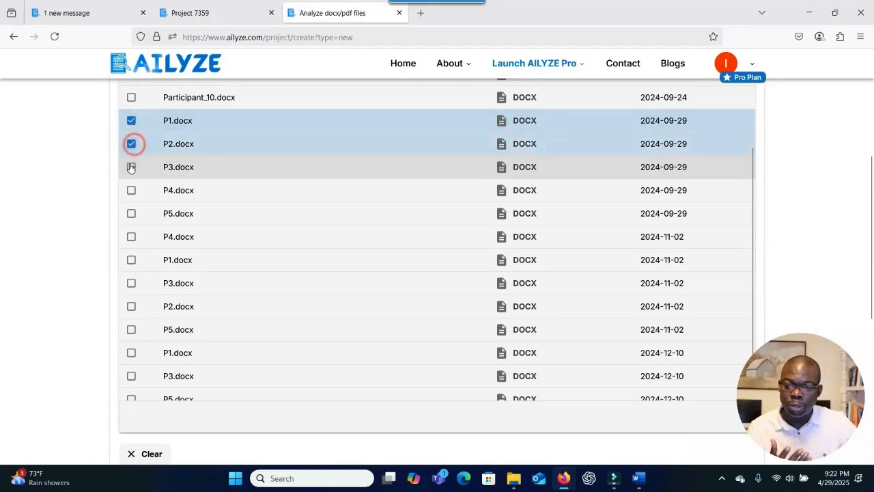
click(131, 167)
scroll(267, 228, down, 6)
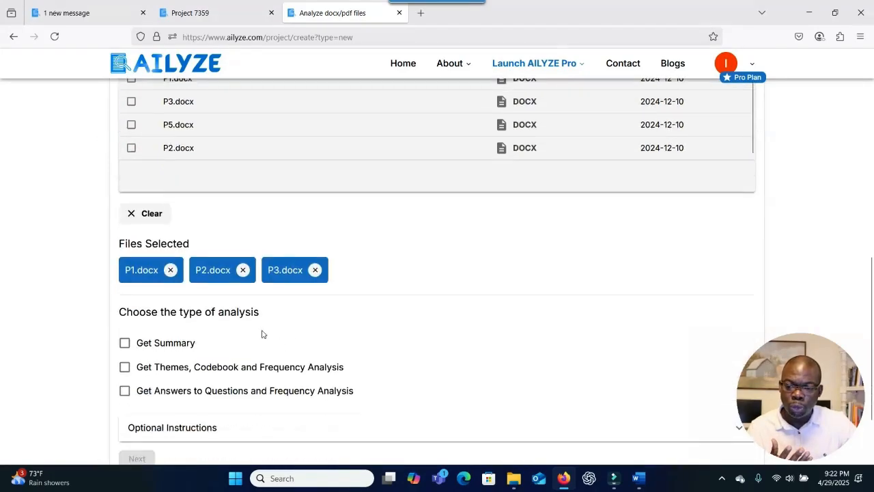
click(131, 148)
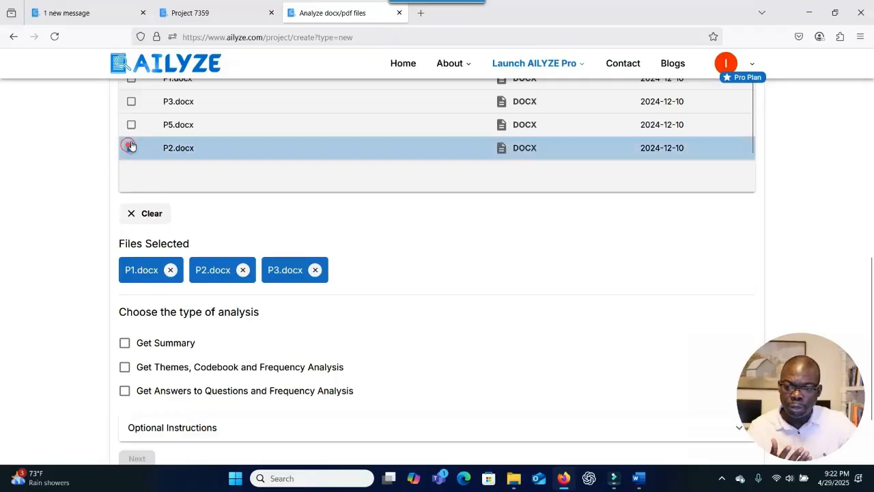
click(131, 126)
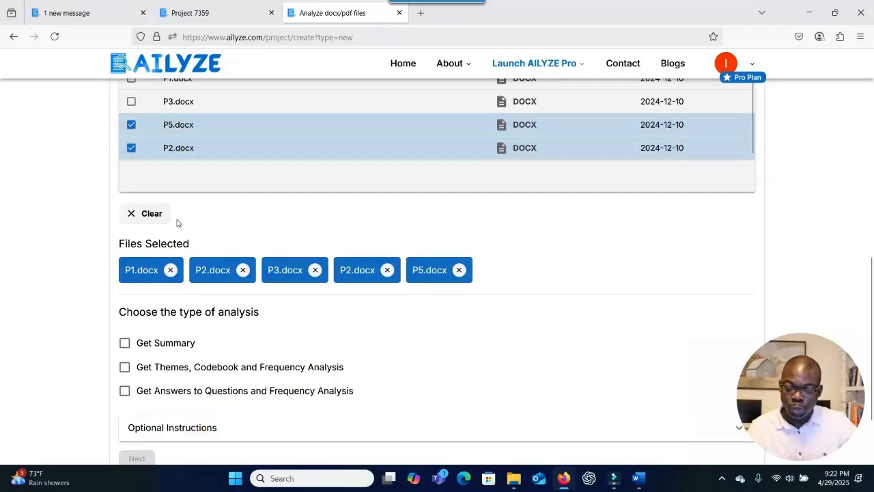
click(143, 213)
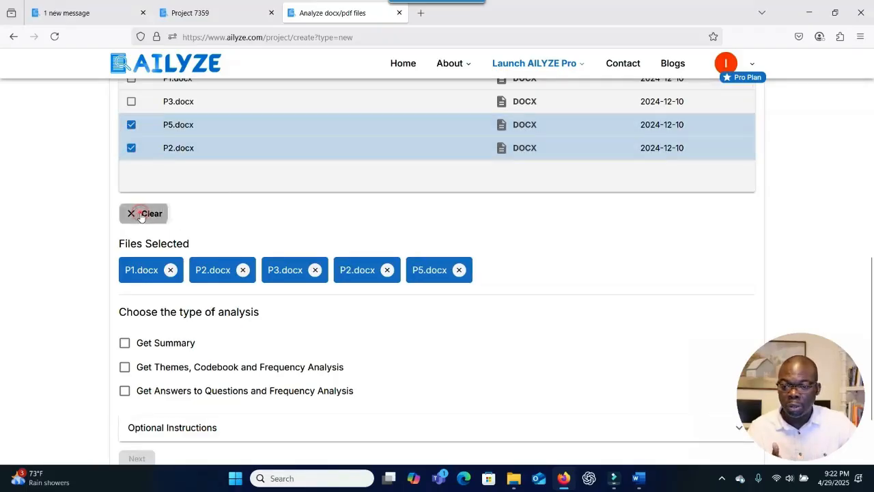
scroll(314, 230, up, 4)
scroll(314, 230, up, 5)
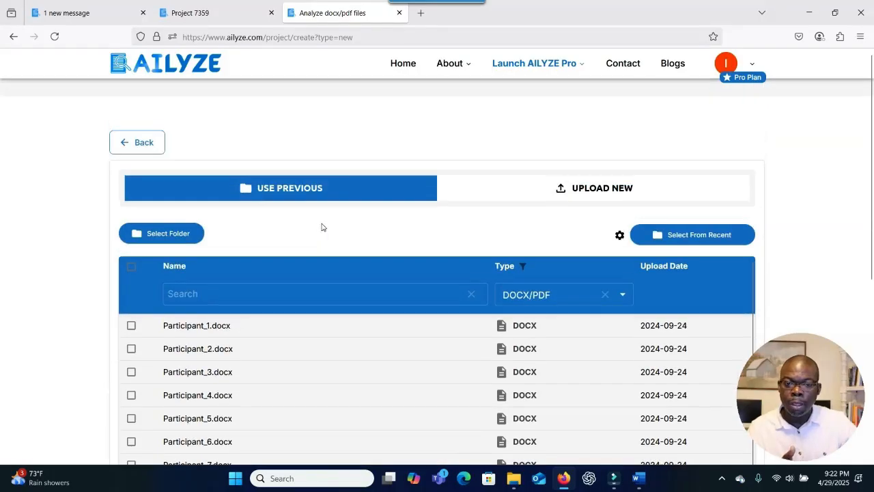
click(599, 195)
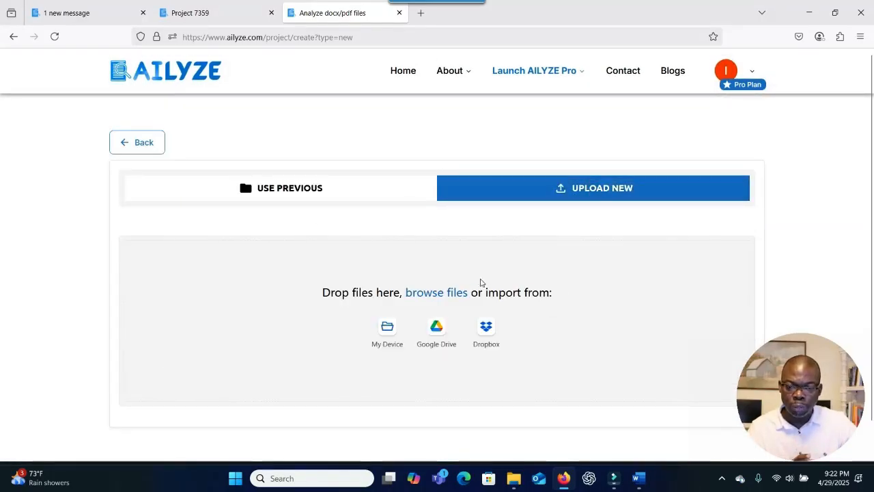
Upload P1.docx through P10.docx from the Data Analysis folder on My Device.
scroll(418, 316, down, 1)
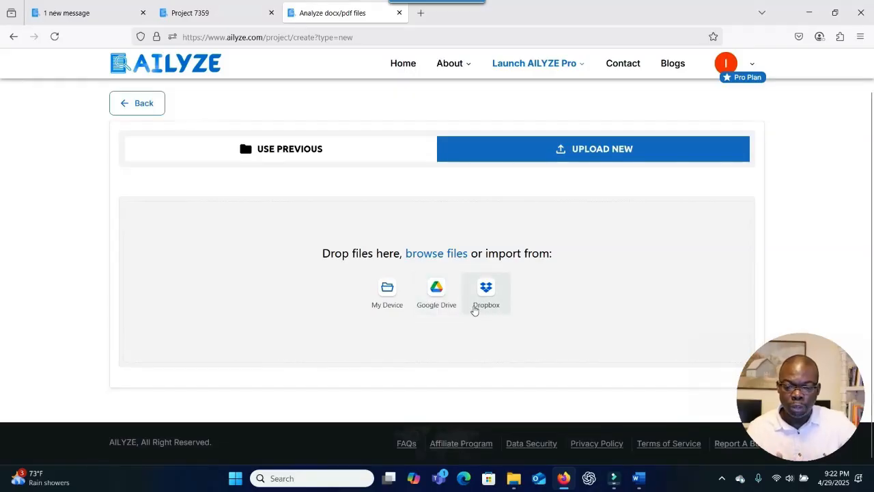
click(394, 306)
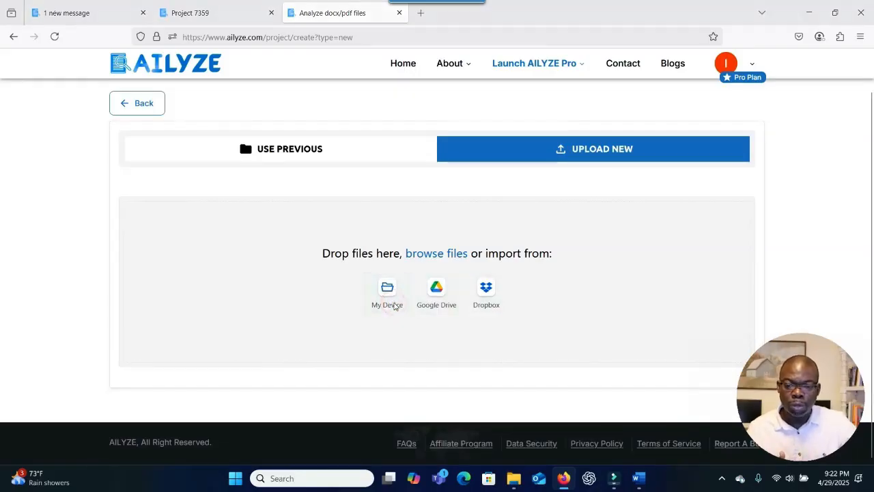
double_click(280, 106)
click(283, 92)
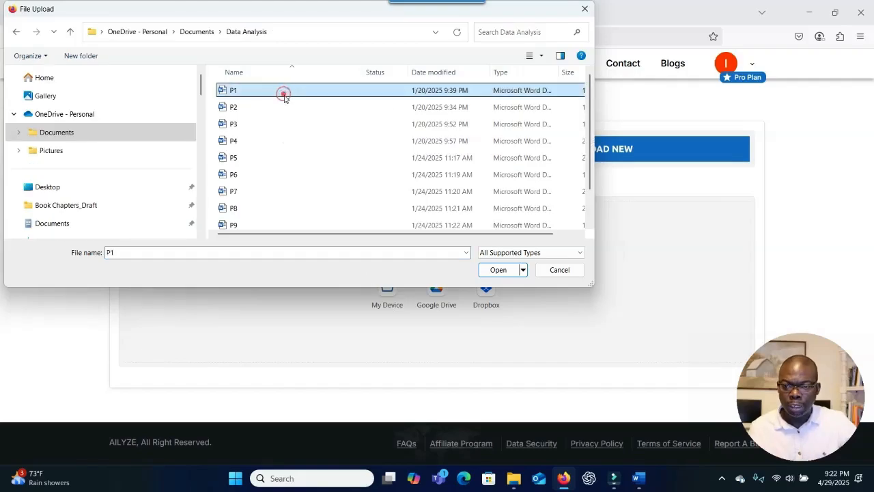
scroll(283, 130, down, 1)
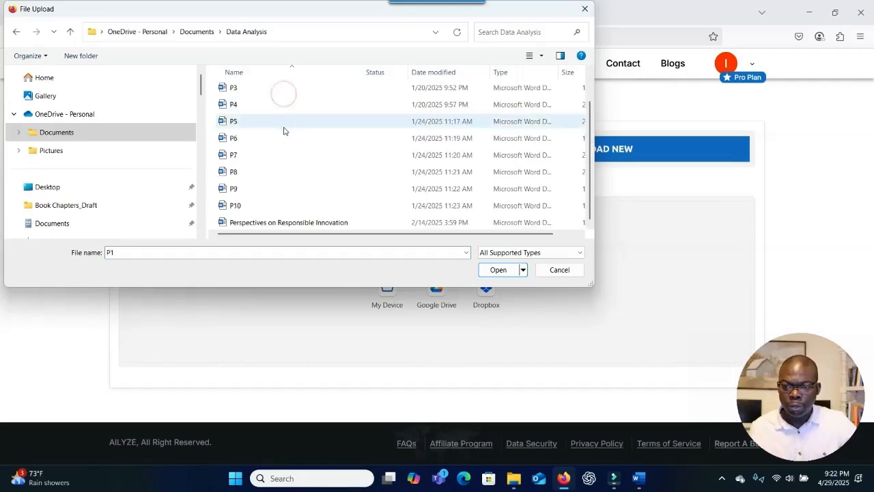
shift+click(271, 206)
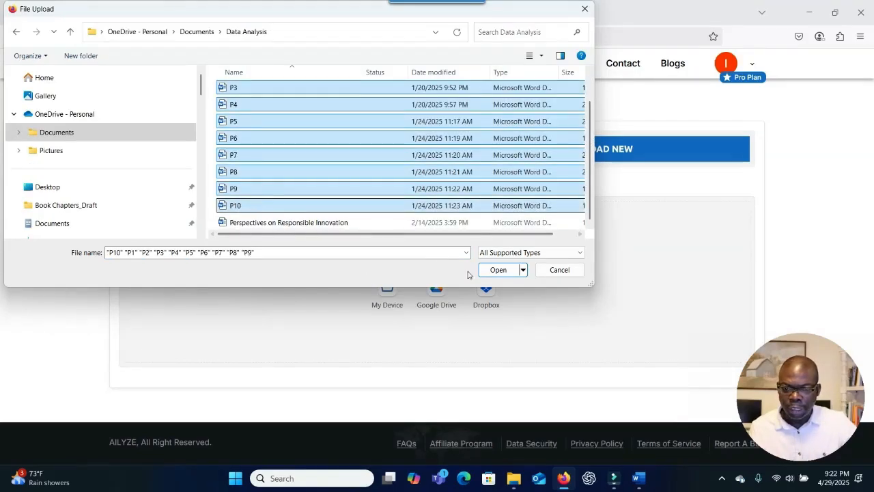
click(498, 270)
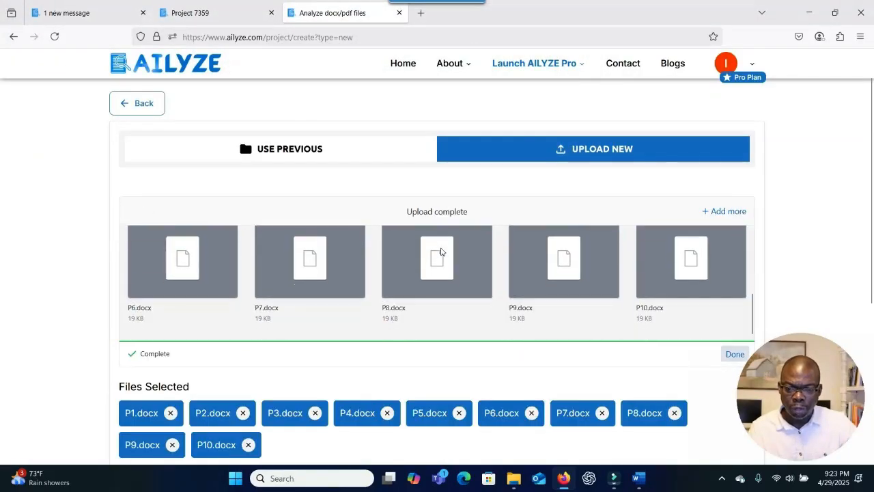
Leave only Get Themes, Codebook and Frequency Analysis ticked among the analysis types and continue.
scroll(777, 253, down, 3)
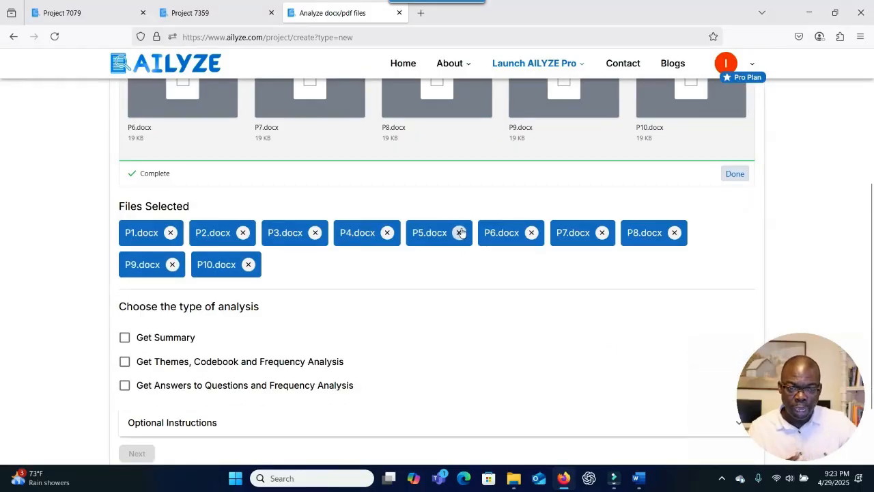
scroll(367, 268, down, 2)
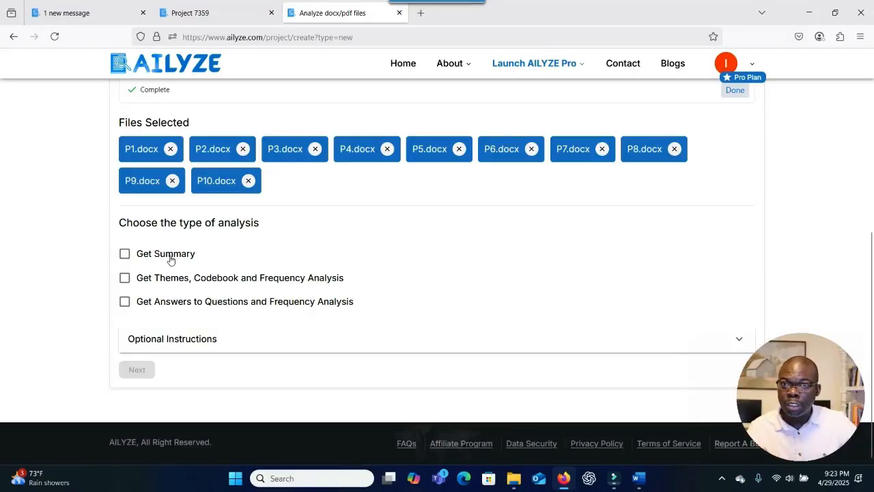
click(129, 257)
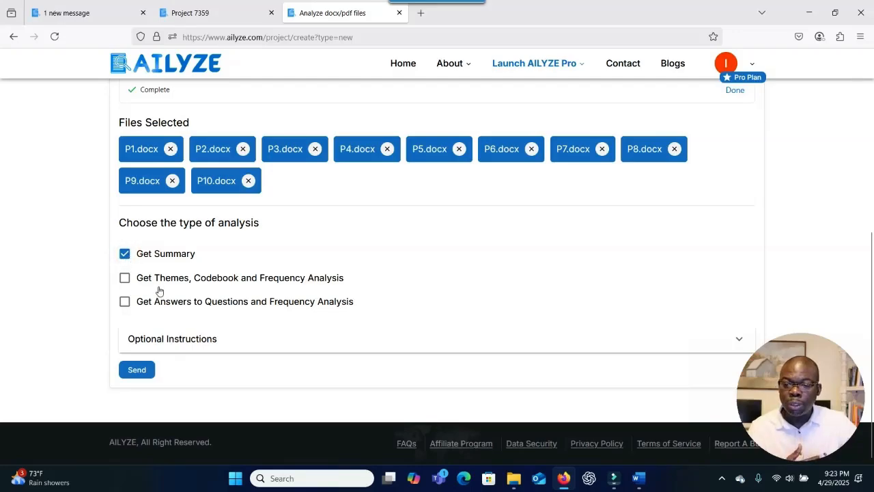
click(125, 278)
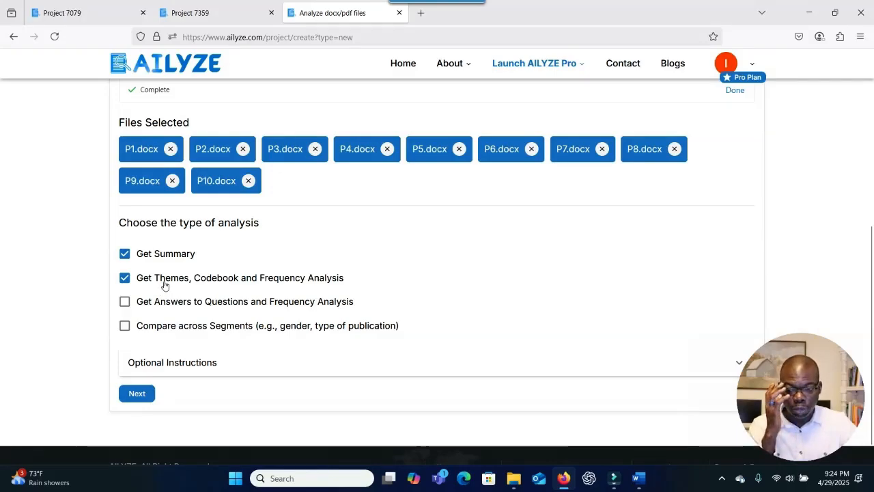
click(125, 301)
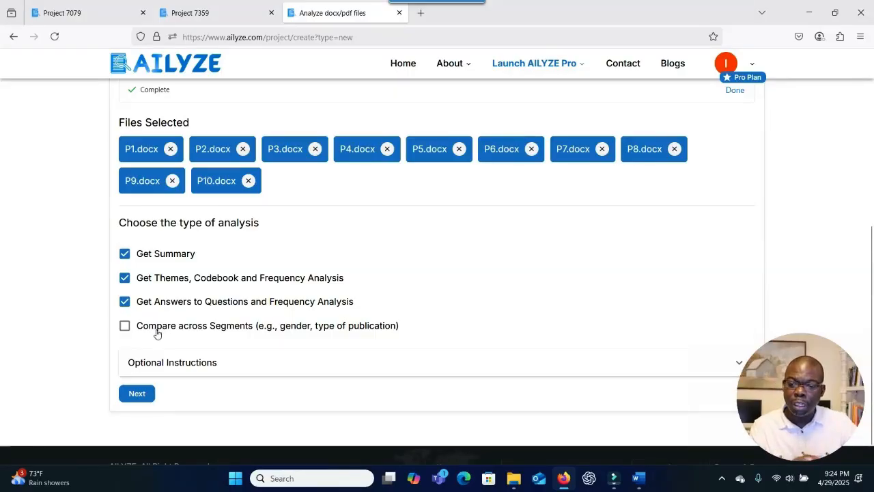
click(147, 329)
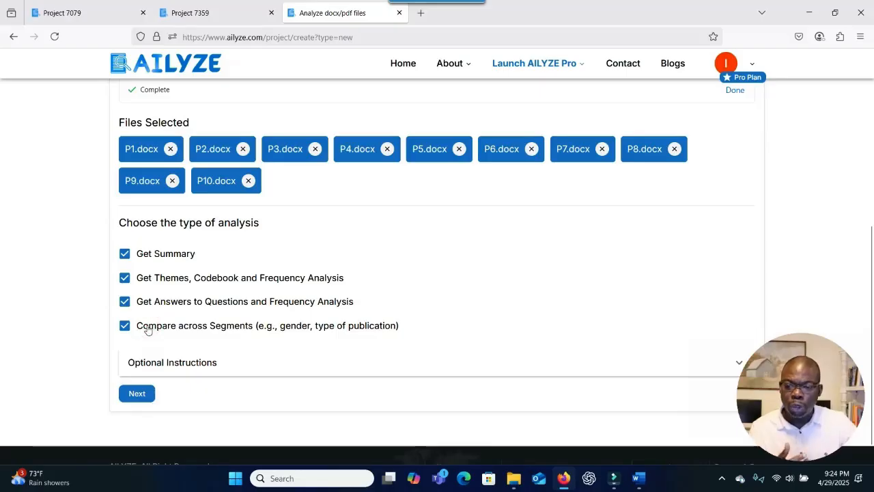
click(125, 254)
click(125, 302)
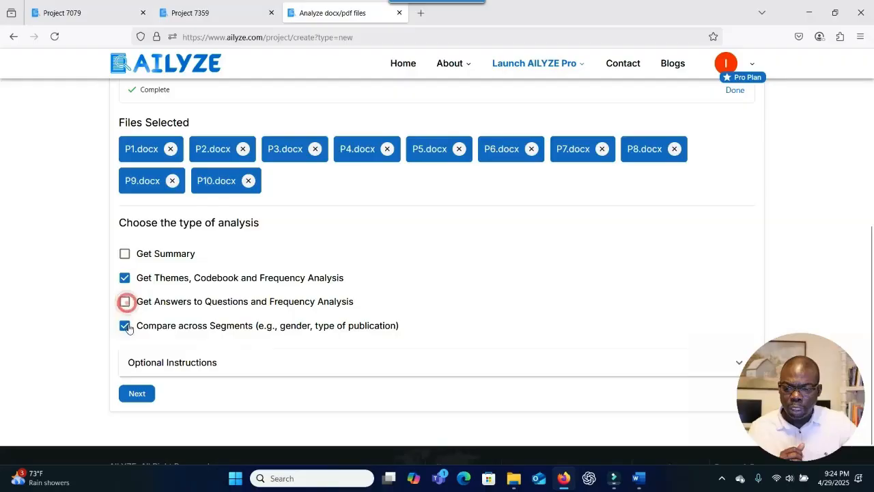
click(125, 325)
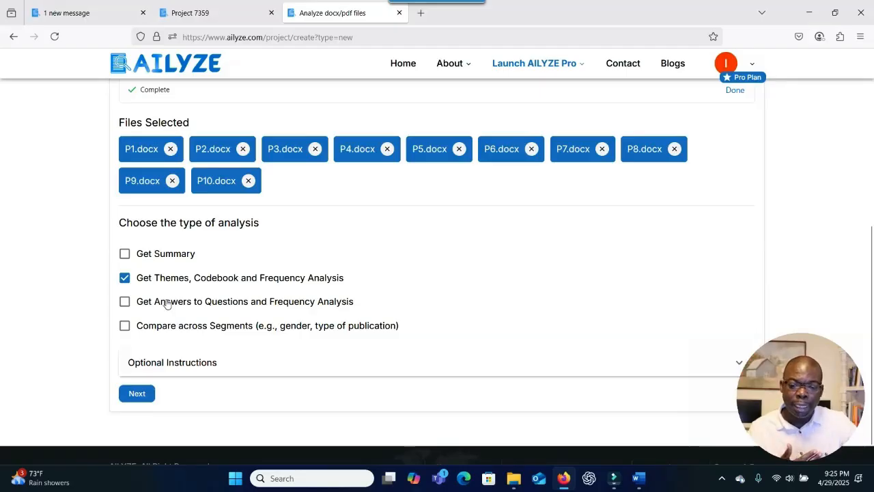
scroll(401, 301, down, 1)
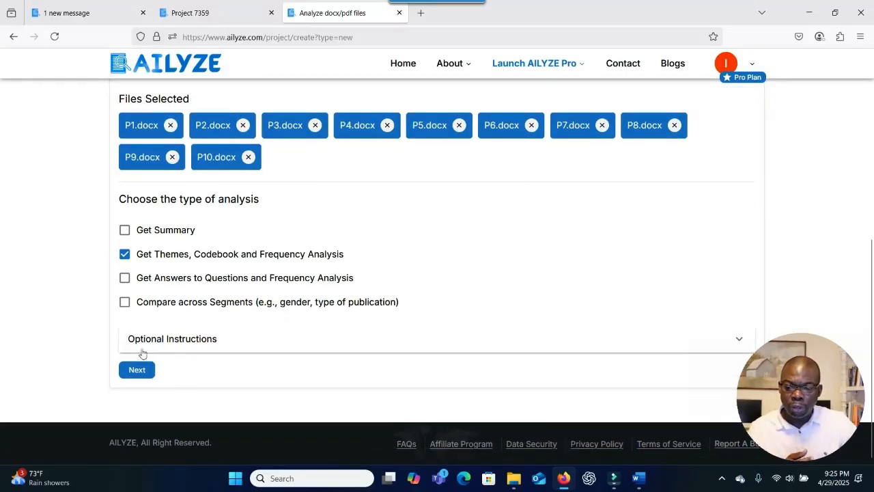
click(136, 369)
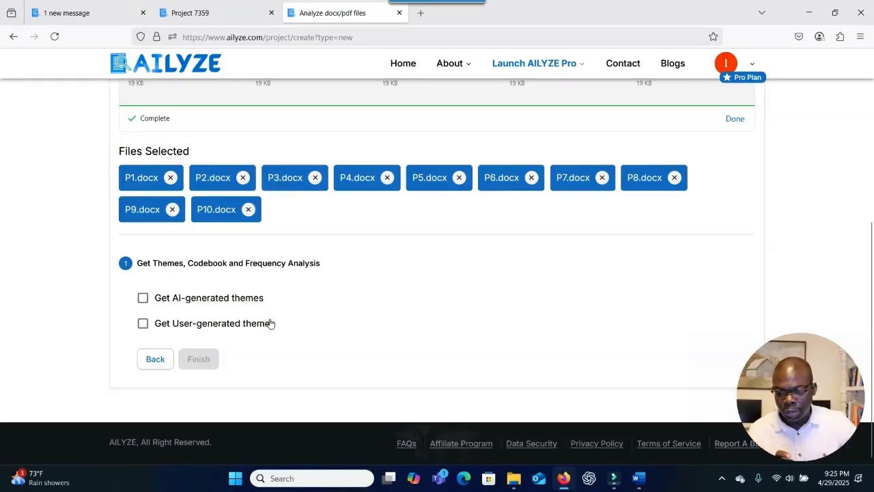
Choose AI-generated themes only, save the choice and continue to the Executive Summary step.
click(143, 298)
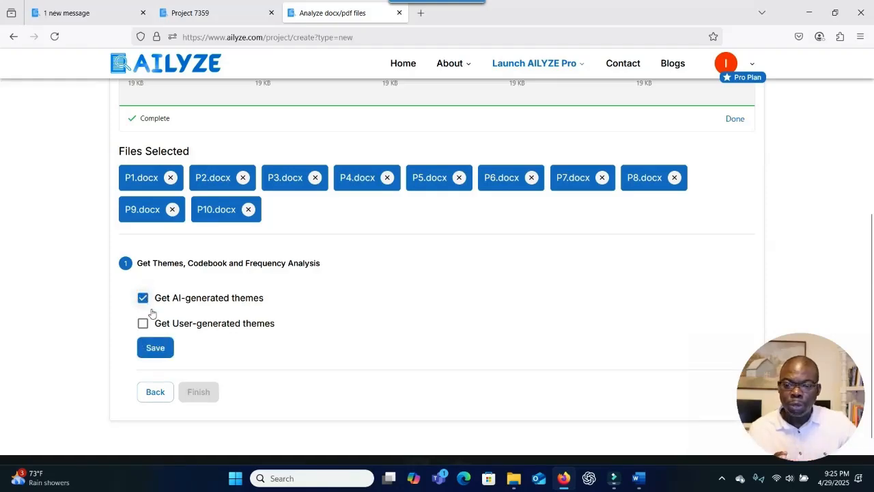
click(142, 323)
scroll(255, 336, down, 2)
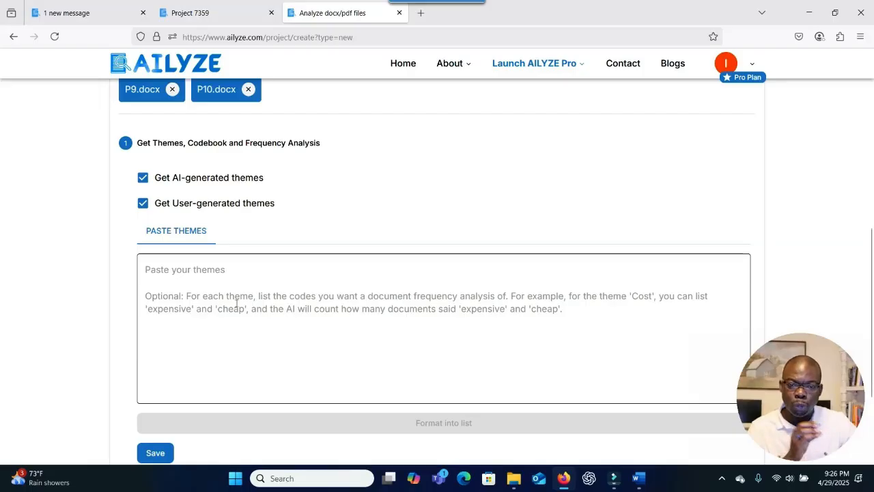
click(143, 202)
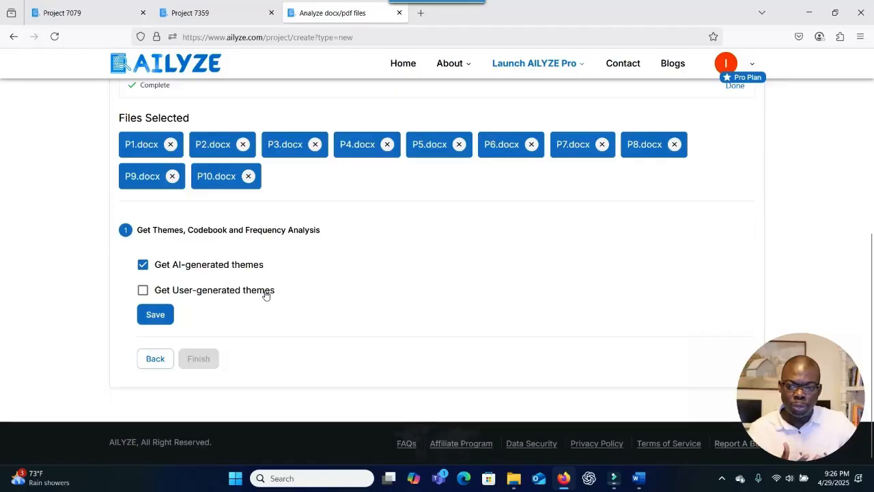
click(162, 323)
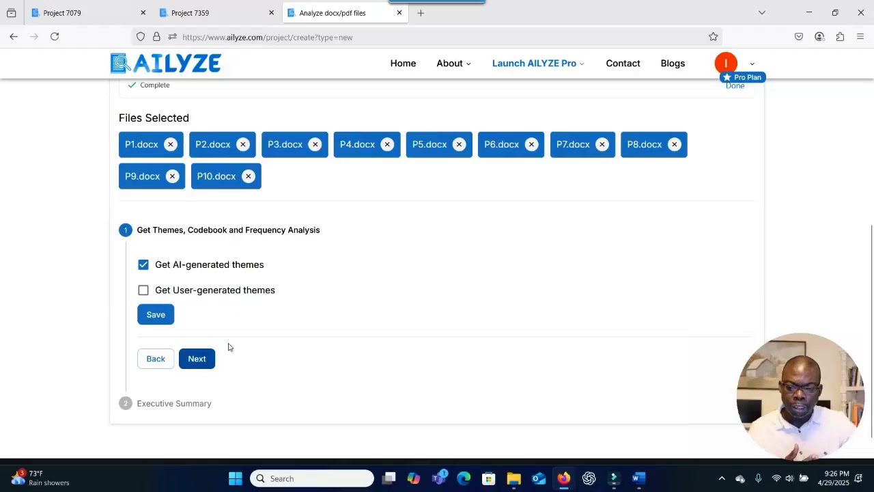
scroll(226, 347, down, 1)
click(194, 324)
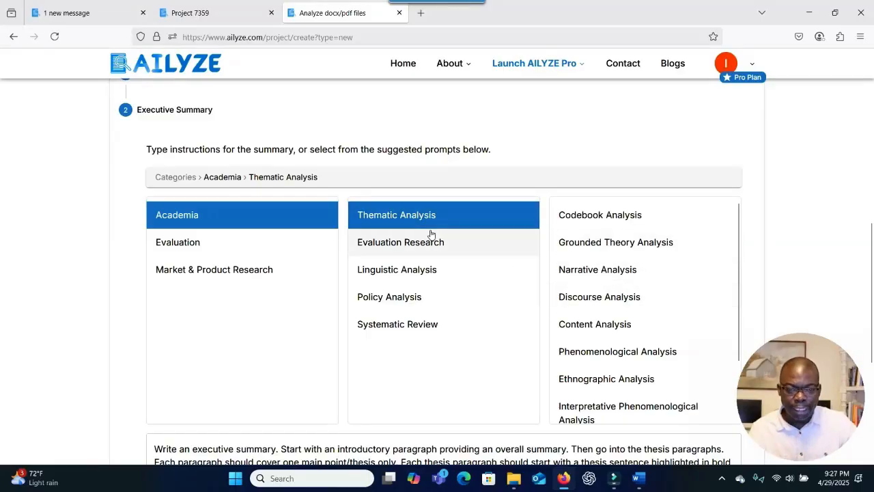
Preview the Codebook, Grounded Theory and Narrative Analysis summary prompts.
click(601, 215)
click(592, 248)
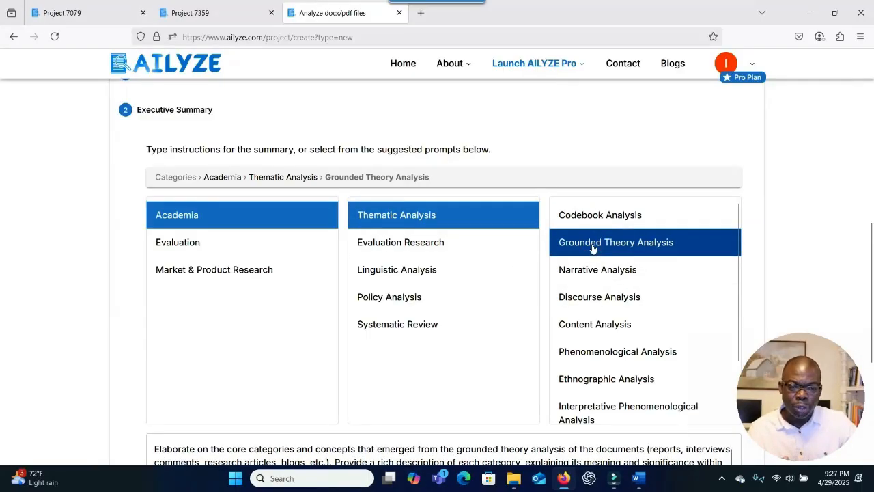
click(592, 272)
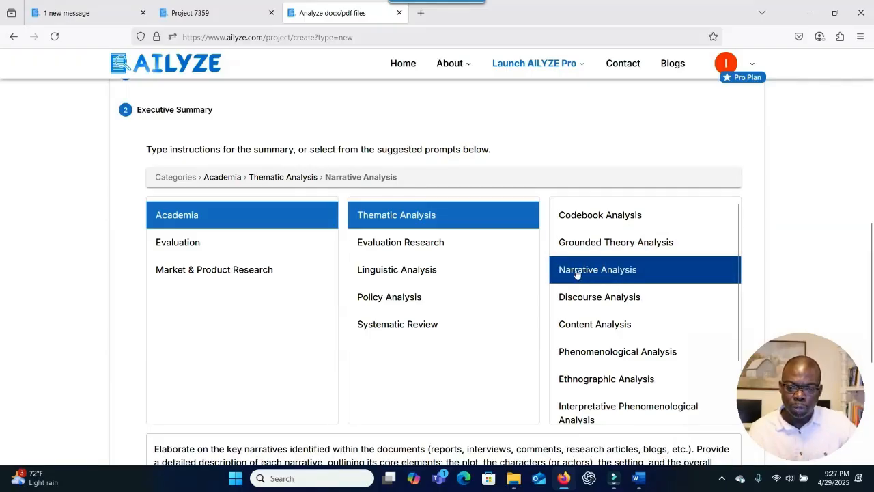
scroll(601, 267, down, 2)
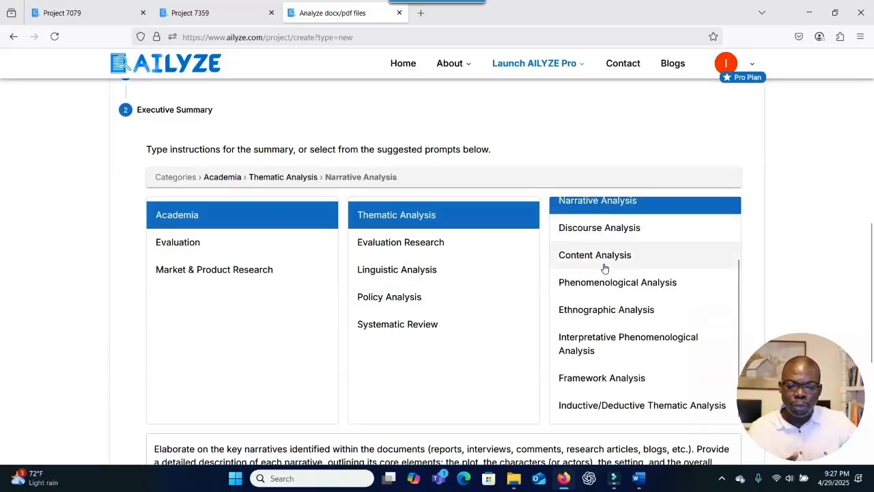
scroll(604, 268, up, 5)
scroll(601, 266, up, 2)
scroll(595, 257, down, 4)
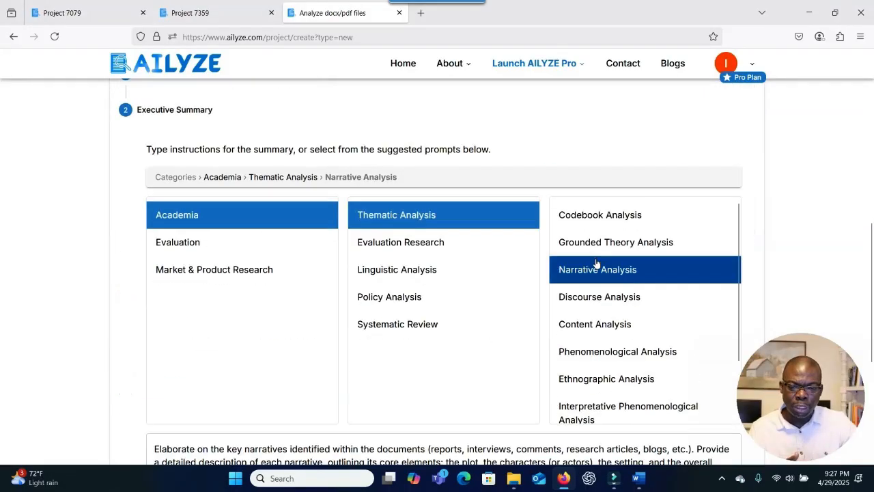
Select the Codebook Analysis prompt under Thematic Analysis and read through its text.
click(410, 217)
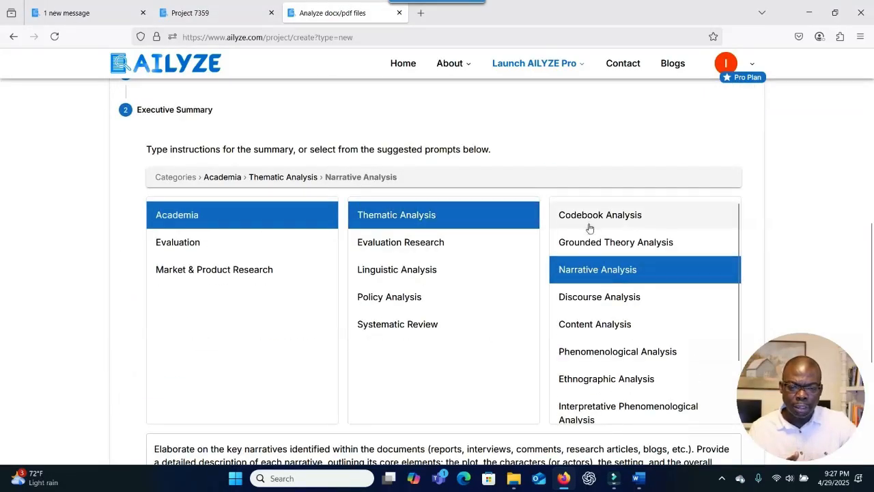
click(630, 228)
scroll(474, 248, down, 1)
scroll(446, 226, down, 4)
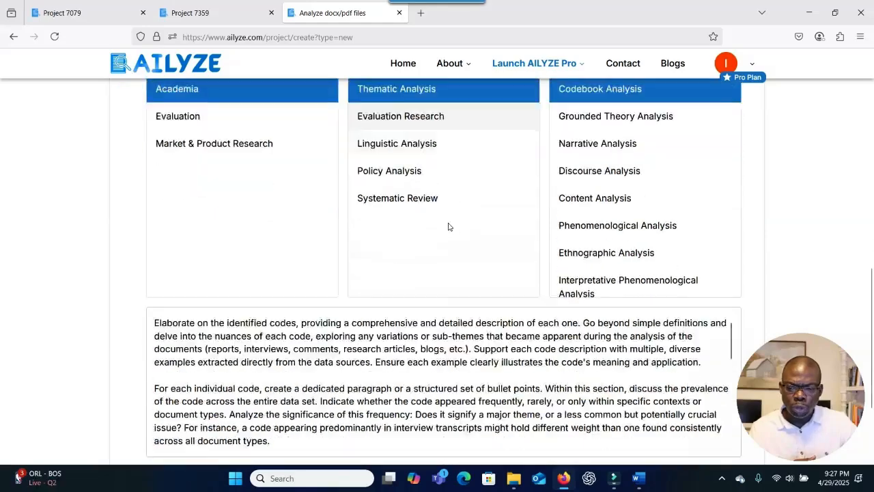
scroll(434, 211, up, 1)
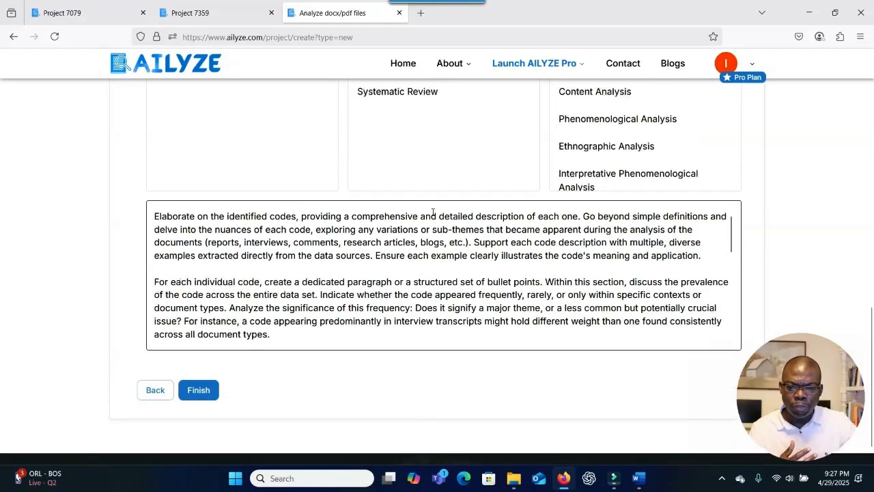
scroll(437, 217, down, 1)
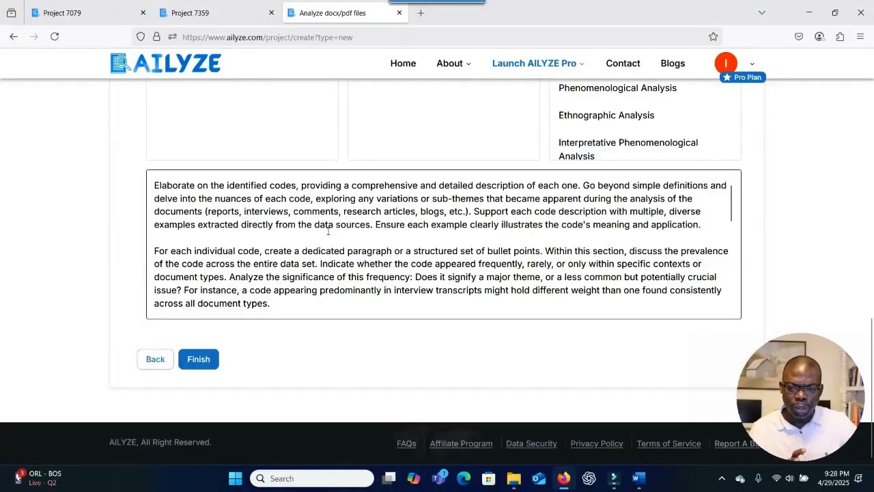
scroll(369, 232, up, 3)
scroll(373, 233, down, 3)
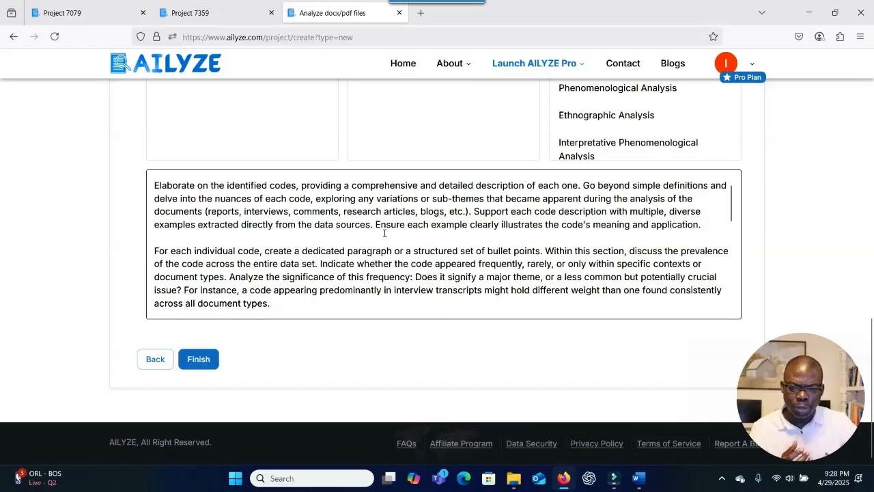
scroll(384, 232, down, 10)
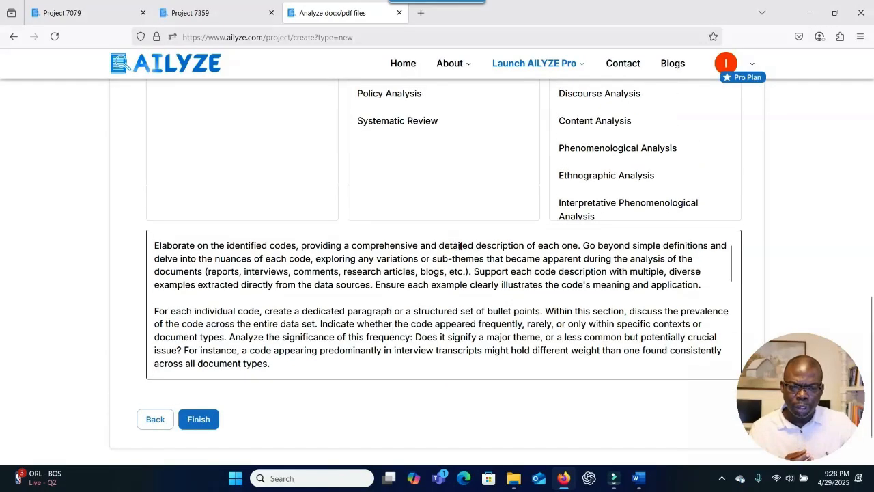
scroll(446, 255, down, 1)
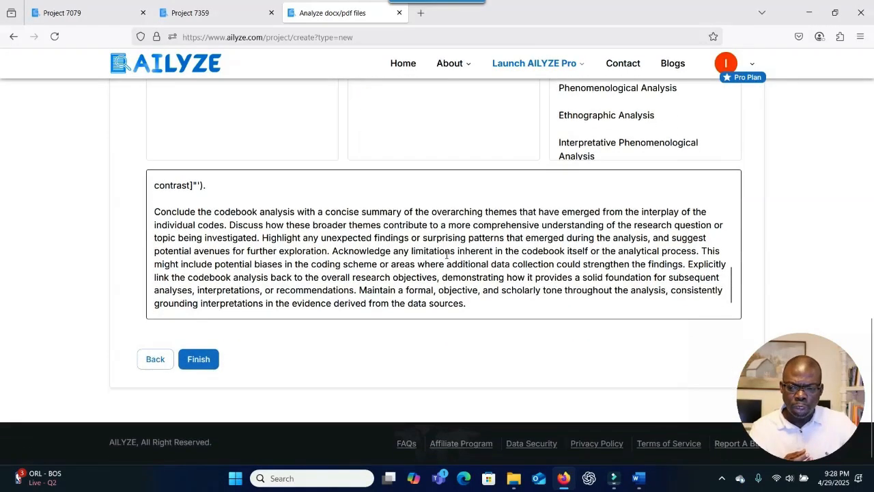
Finish the project setup and close the Task Submitted confirmation.
click(196, 358)
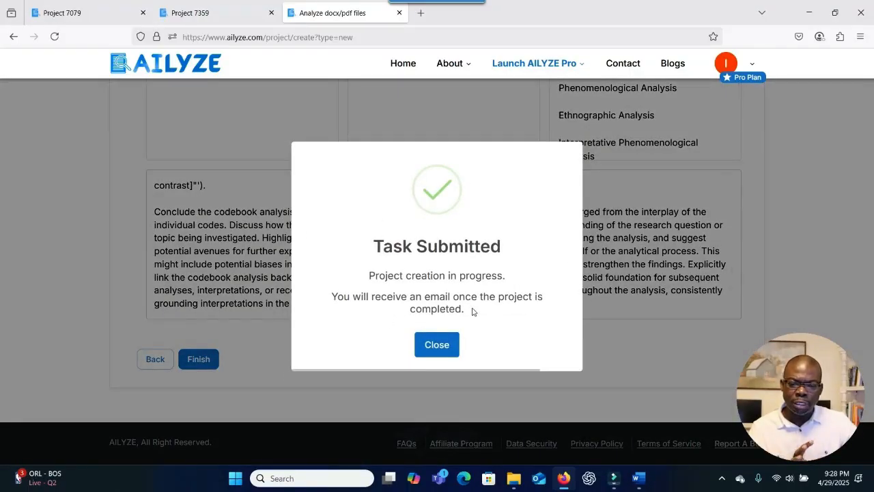
click(437, 345)
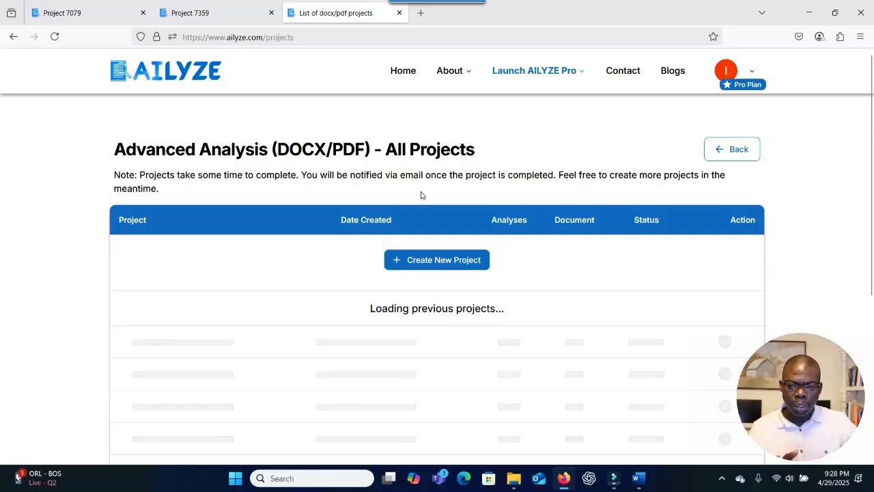
Refresh the projects list to see the progress percentage, then start another new project.
scroll(404, 248, down, 1)
scroll(404, 248, down, 2)
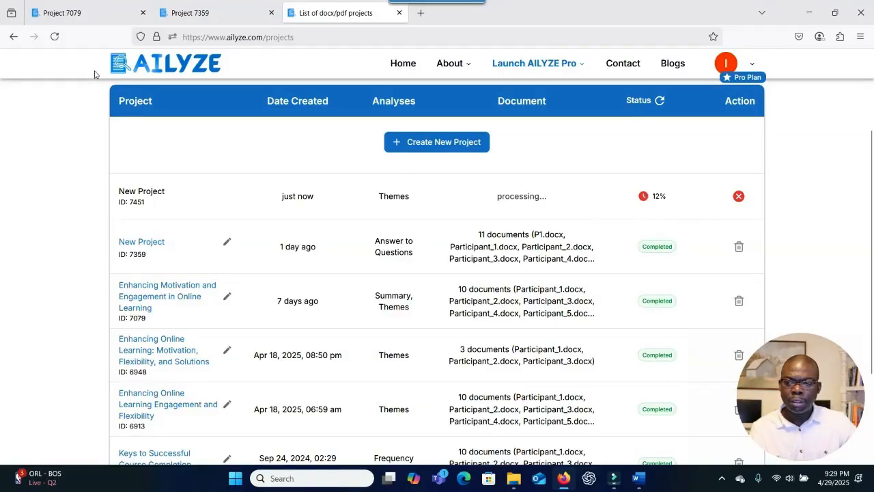
click(56, 37)
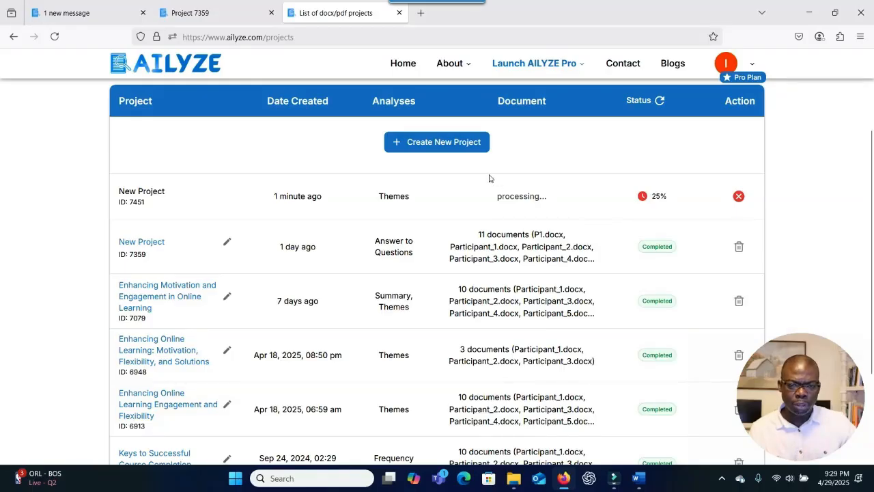
click(434, 144)
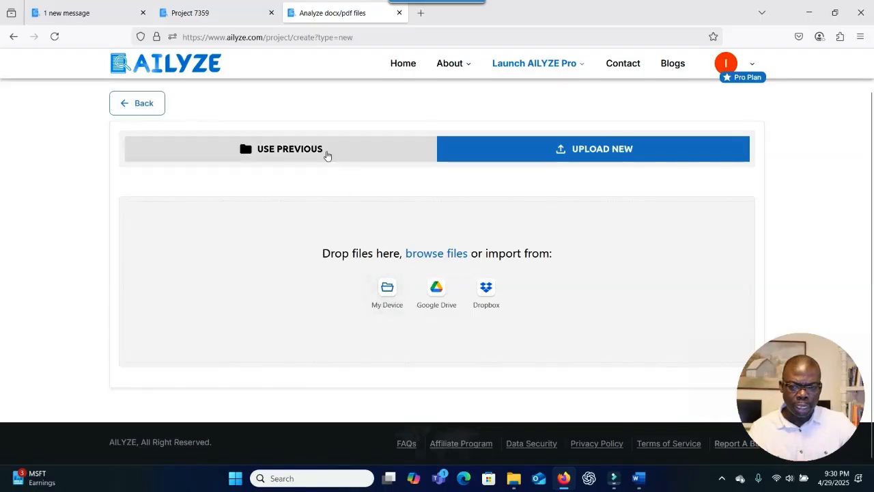
Switch to previously uploaded files and tick the 2025-04-30 P1, P9 and P8.
click(327, 153)
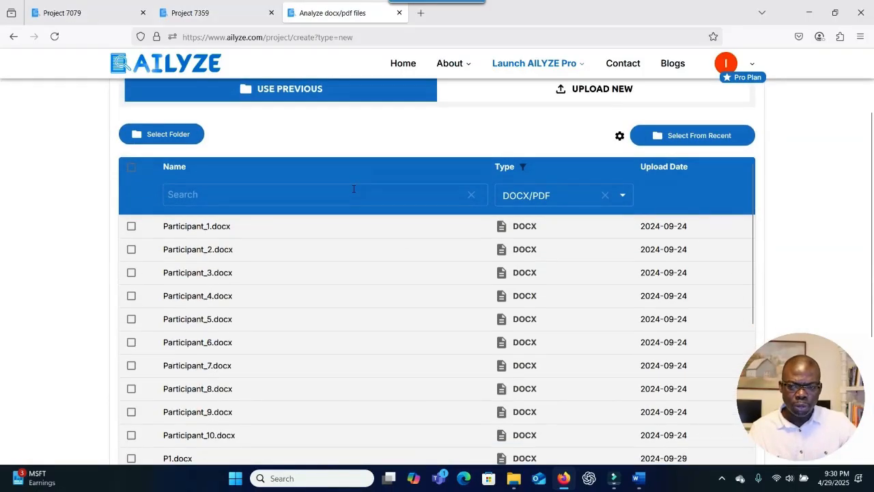
scroll(353, 267, down, 8)
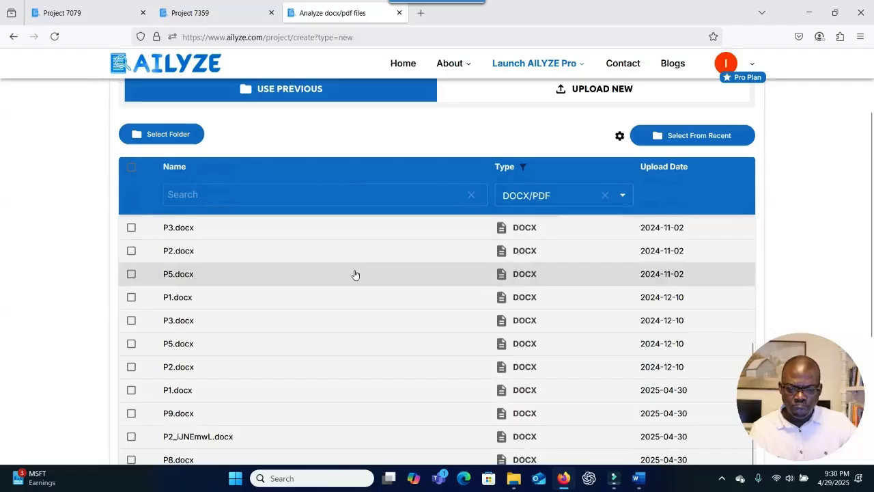
scroll(354, 274, down, 1)
scroll(355, 274, up, 4)
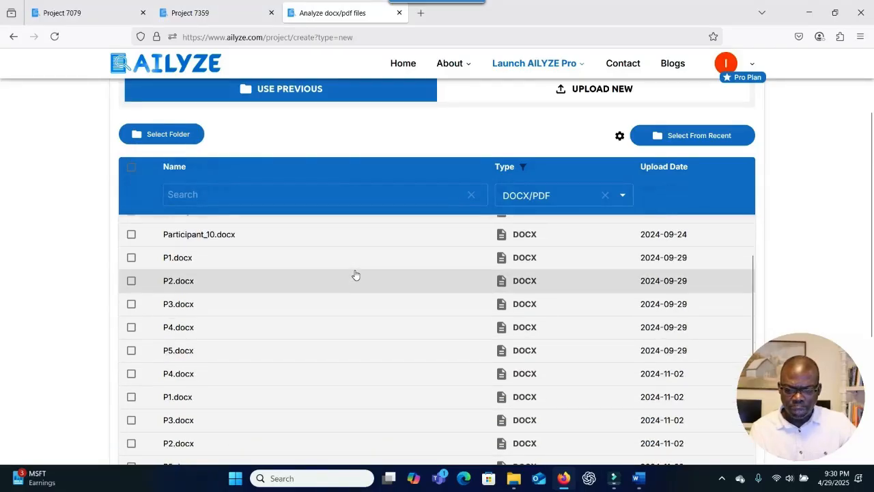
scroll(527, 279, down, 5)
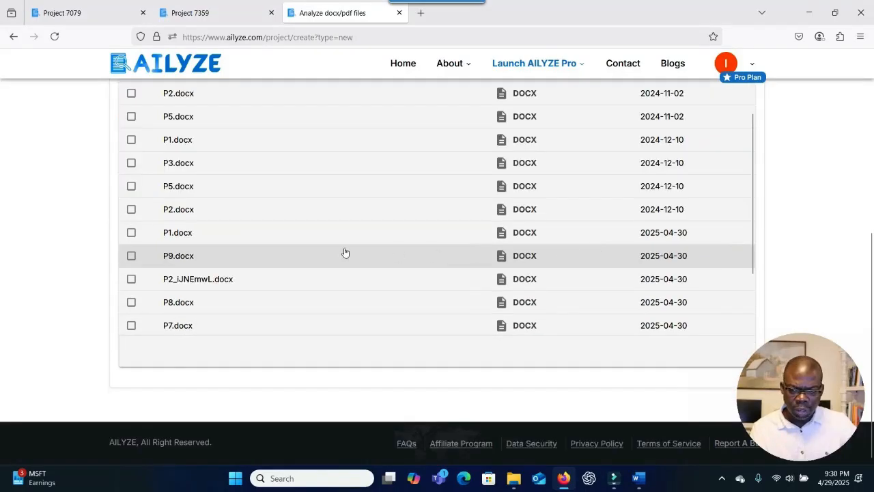
click(129, 232)
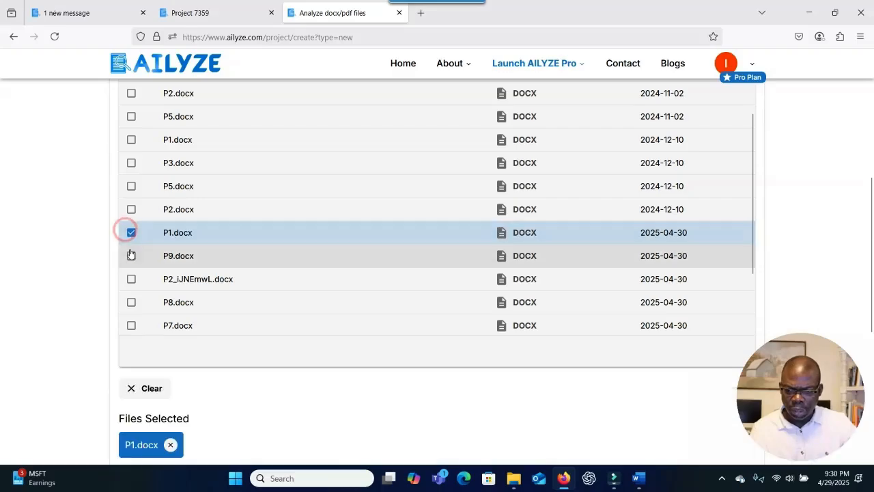
click(131, 256)
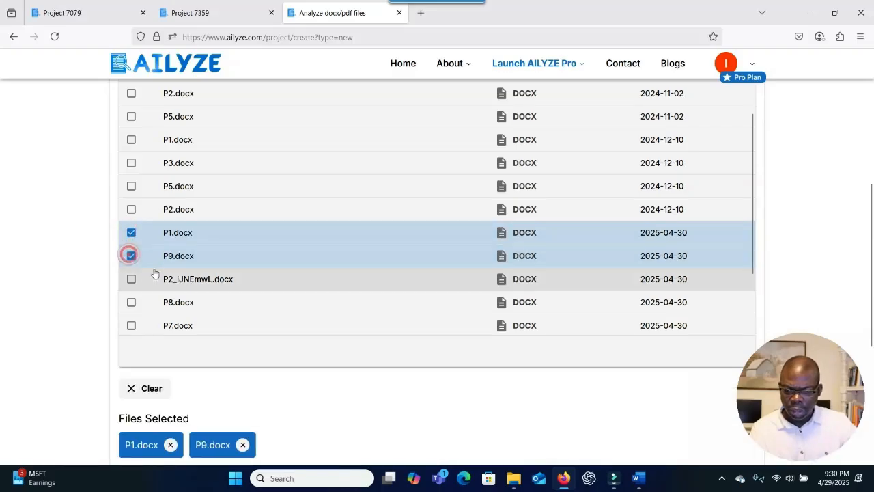
click(131, 304)
Also tick P7, P3, P6, P4, P10, P5 and P2_iJNEmwL.docx.
scroll(131, 287, down, 3)
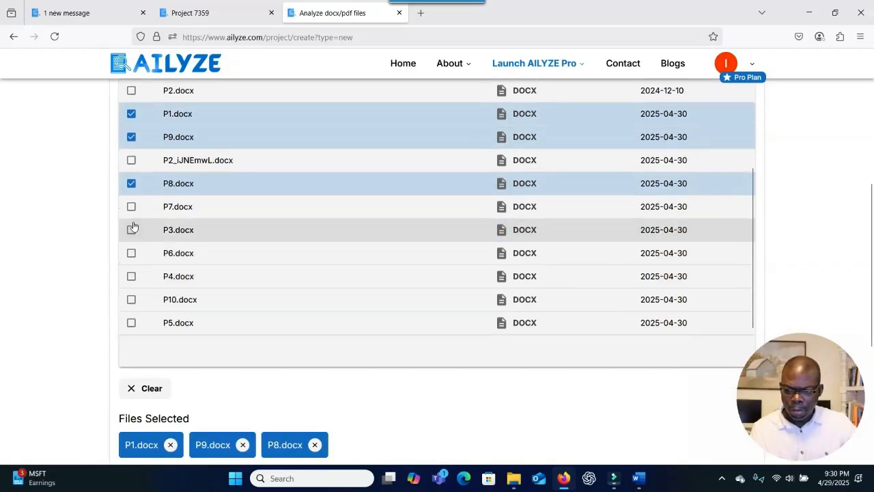
click(131, 206)
click(131, 229)
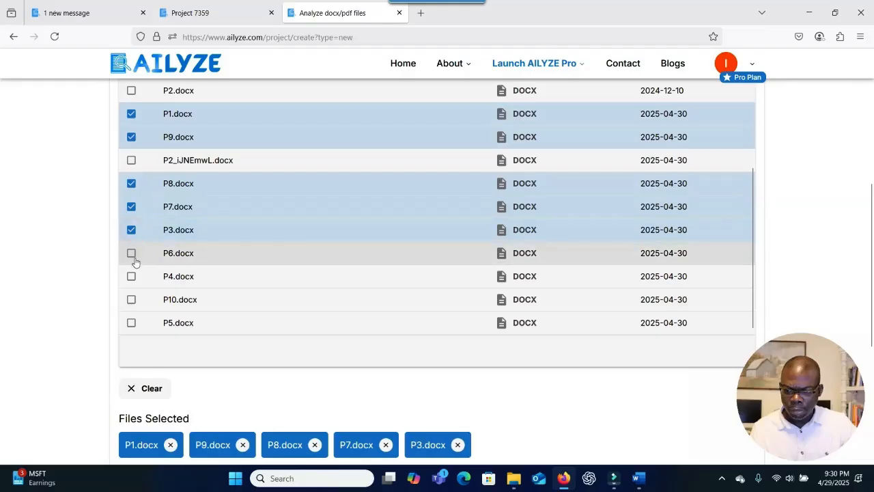
click(131, 255)
click(131, 277)
click(131, 302)
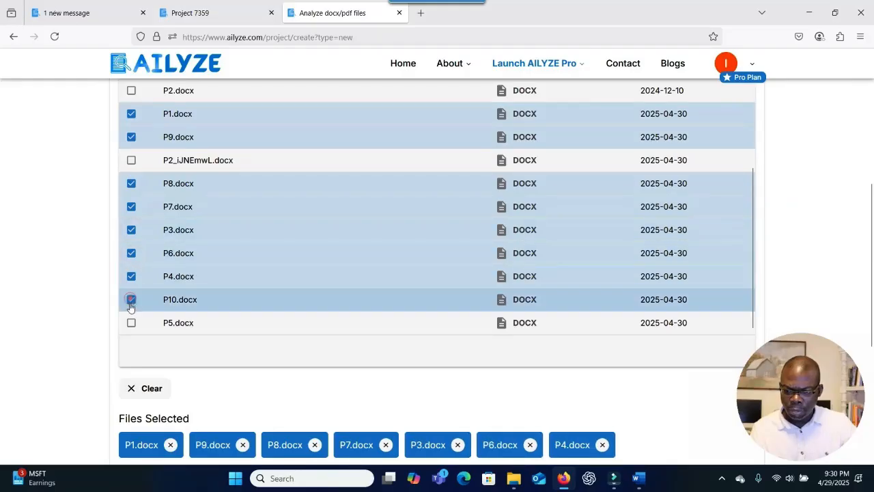
click(131, 323)
click(239, 159)
scroll(234, 195, down, 2)
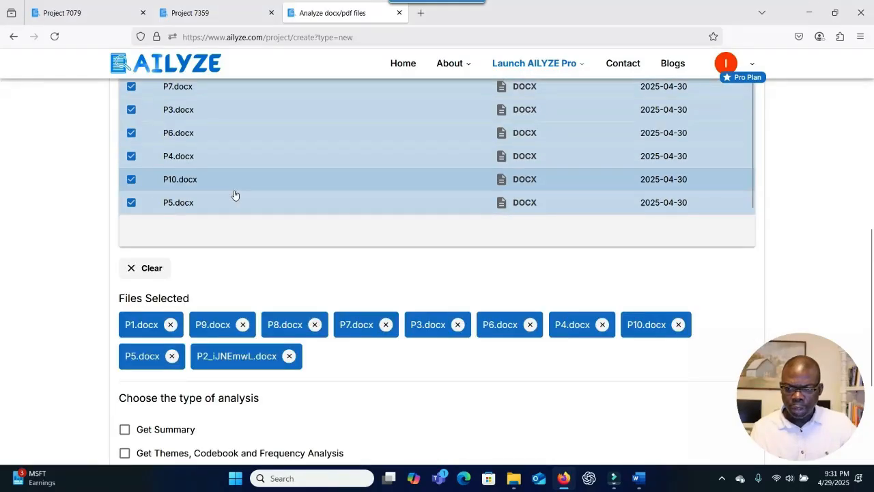
scroll(244, 193, down, 3)
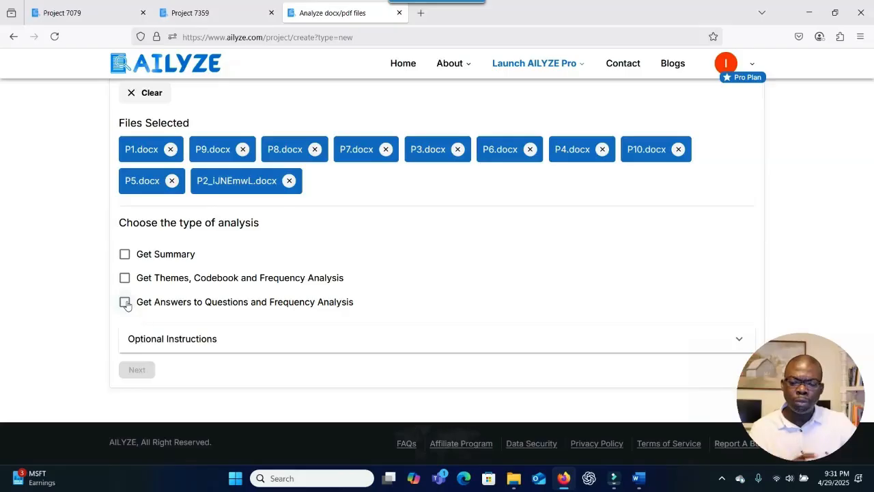
Add Get Answers to Questions and Frequency Analysis, then continue to the questions box.
click(125, 301)
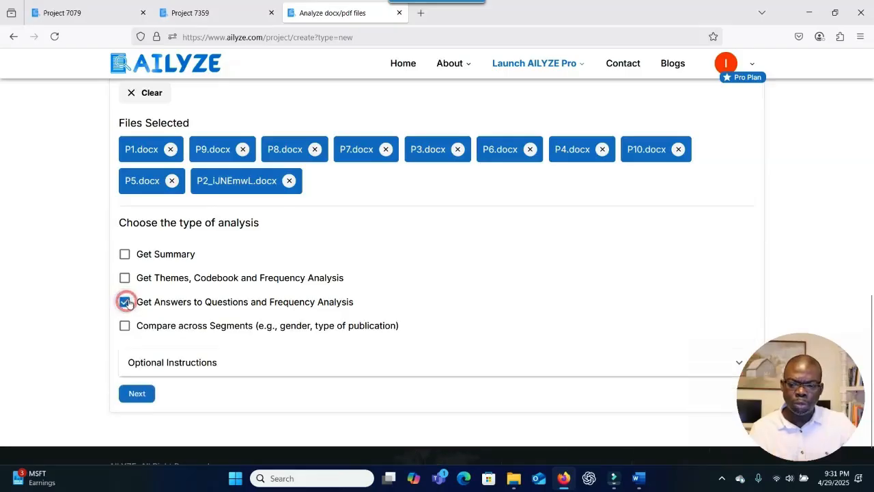
scroll(224, 293, down, 1)
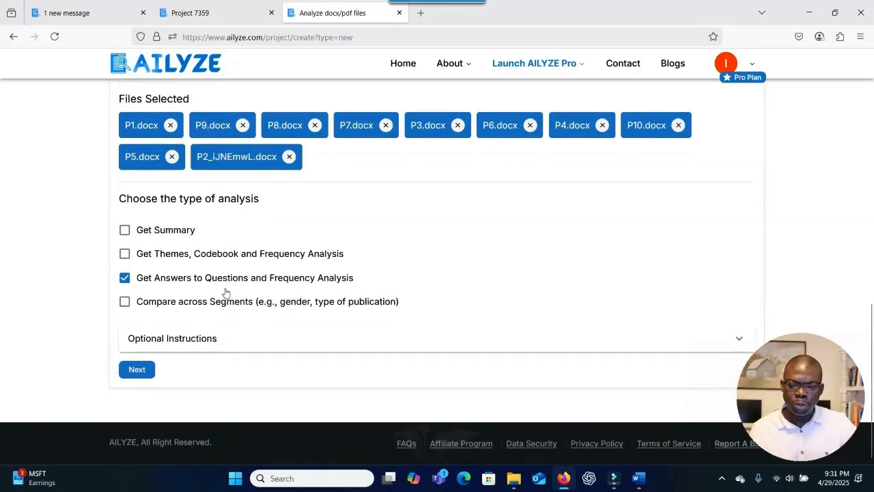
click(137, 369)
right_click(134, 364)
click(350, 275)
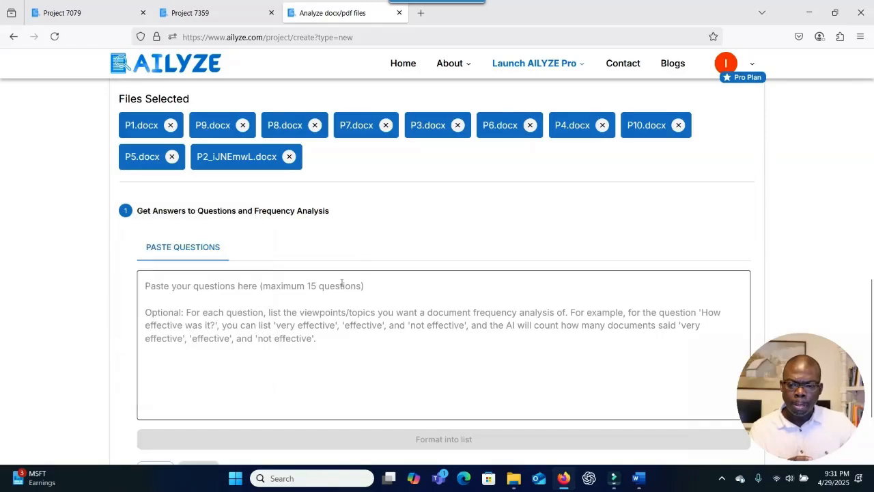
click(350, 275)
scroll(335, 281, down, 1)
scroll(336, 280, down, 1)
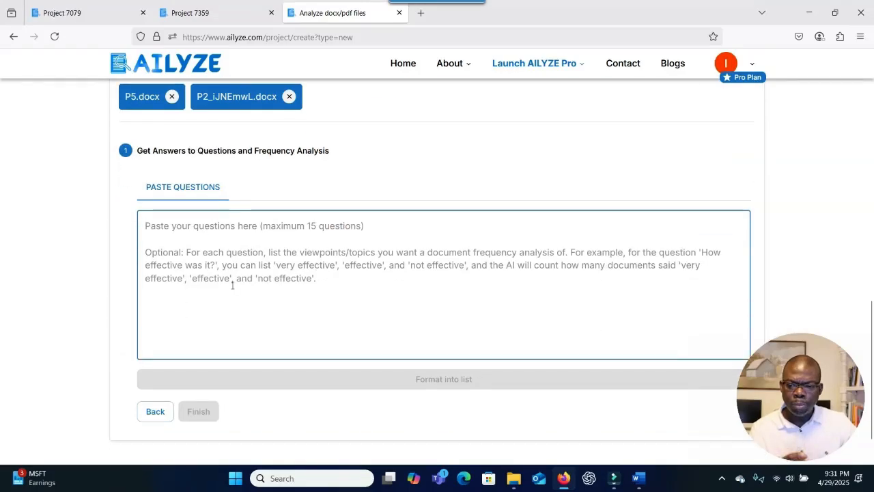
Paste the three Responsible Innovation research questions from Word and start a single-file test.
key(alt+Tab)
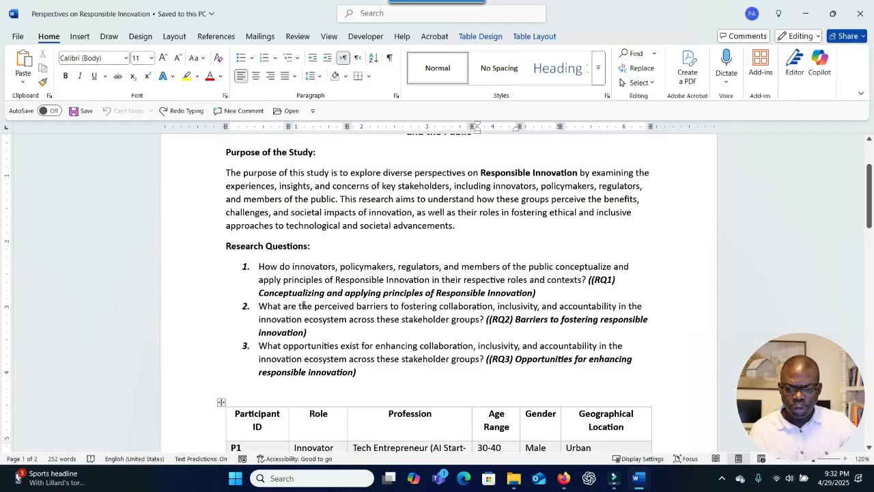
drag(259, 268, 371, 267)
key(alt+Tab)
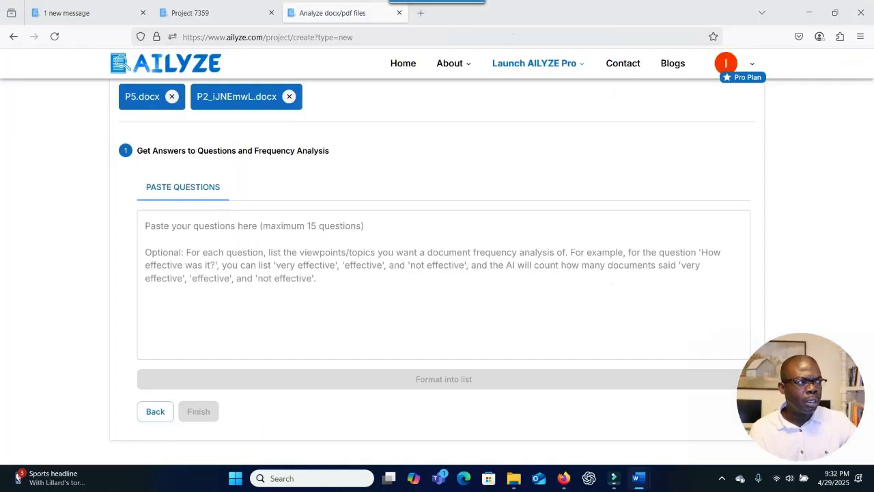
text(1. How do innovators, policymakers, regulators, and members of the public conceptualize and apply principles of Responsible Innovation in their respective roles and contexts? 2.	What are the perceived barriers to fostering collaboration, inclusivity, and accountability in the innovation ecosystem across these stakeholder groups? 3.	What opportunities exist for enhancing collaboration, inclusivity, and accountability in the innovation ecosystem across these stakeholder groups?)
scroll(240, 269, down, 1)
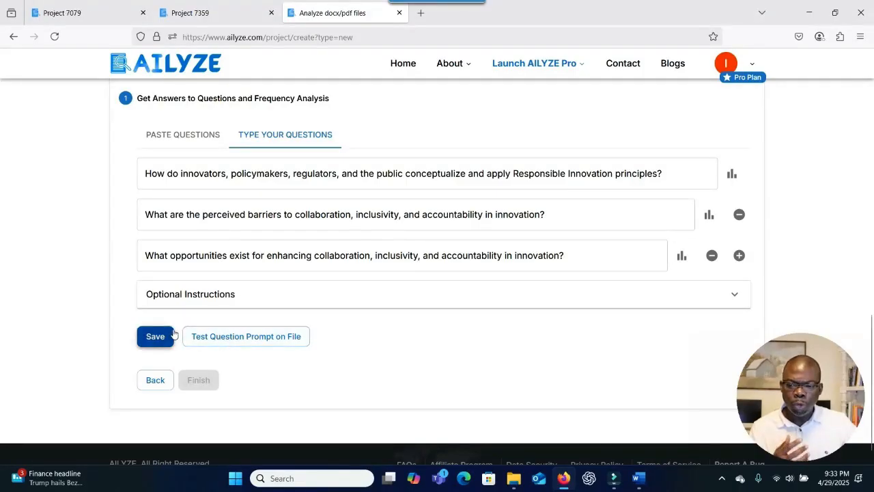
click(229, 337)
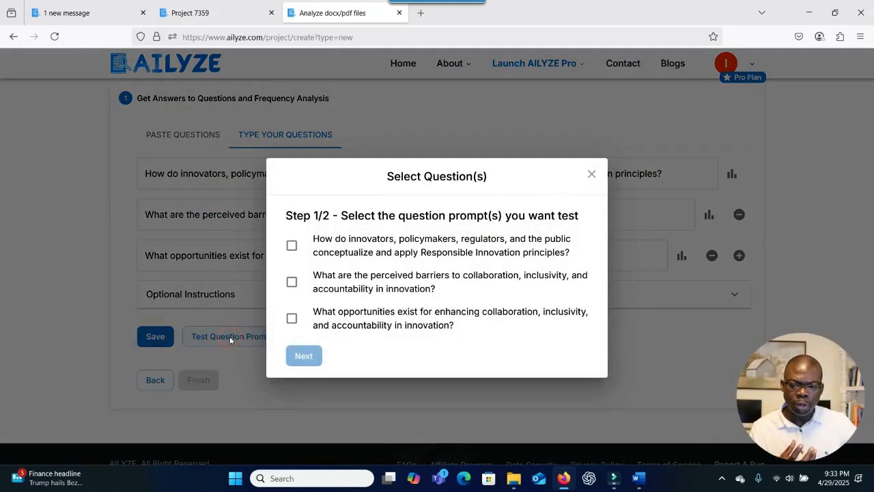
Tick all three questions, choose P1.docx and run the analysis.
click(292, 247)
click(292, 282)
click(292, 319)
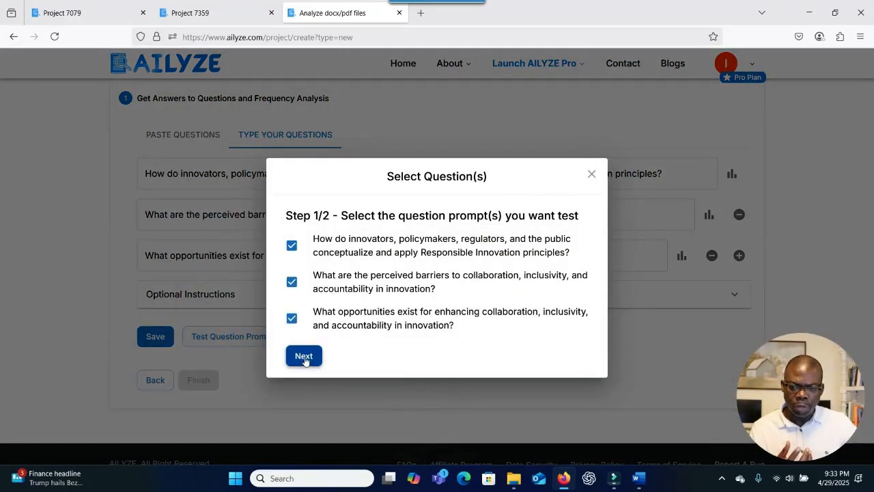
click(305, 356)
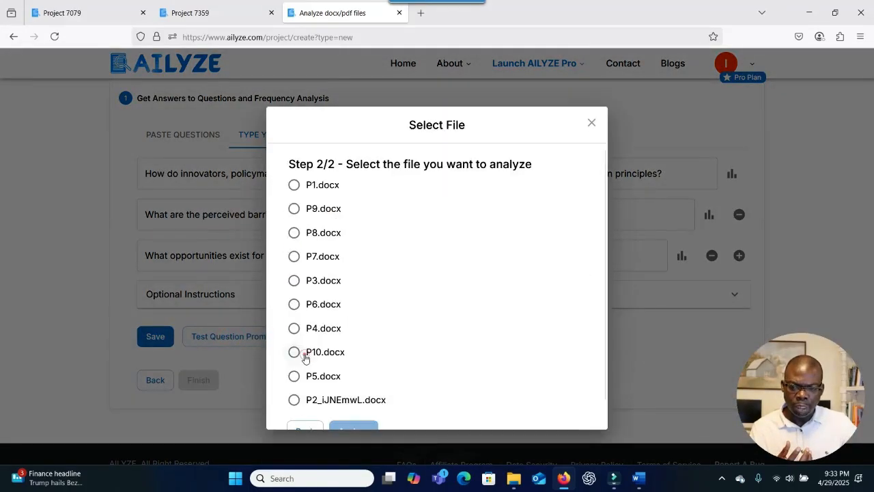
click(294, 187)
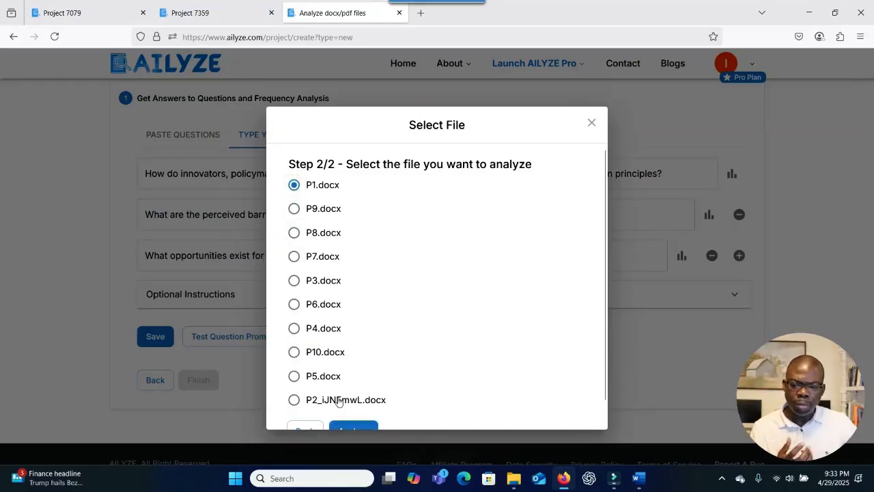
scroll(347, 394, down, 1)
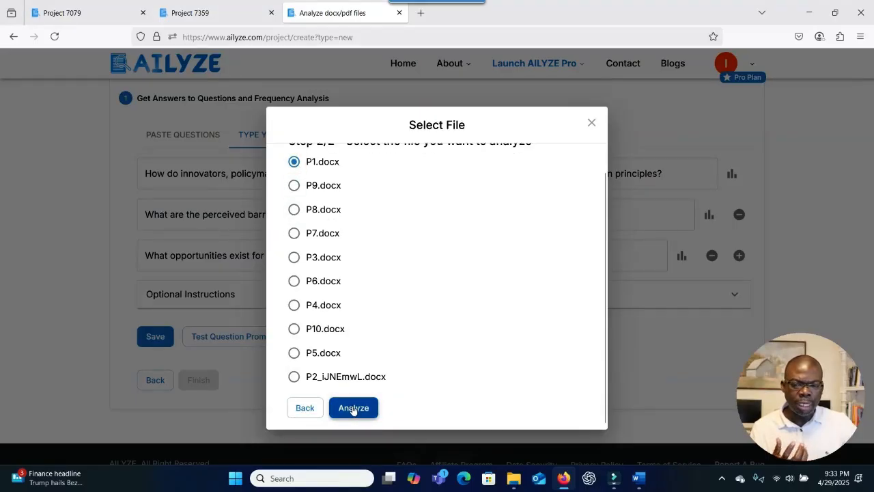
click(353, 409)
right_click(353, 407)
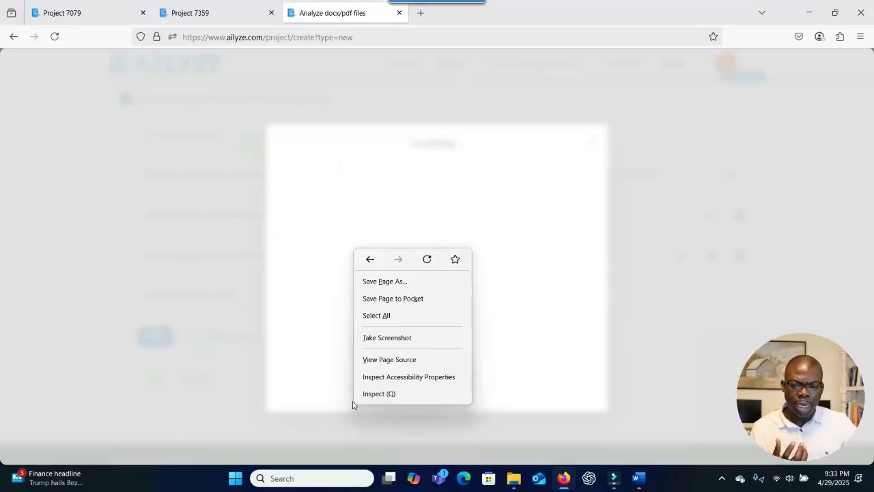
click(390, 217)
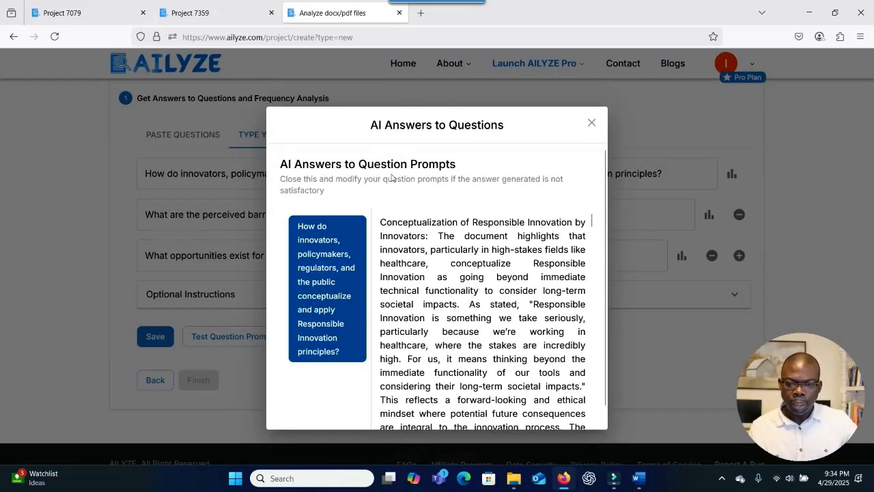
Read the first question's answer, highlighting the Cultural Shift, Collaboration and Accountability headings.
scroll(323, 251, down, 1)
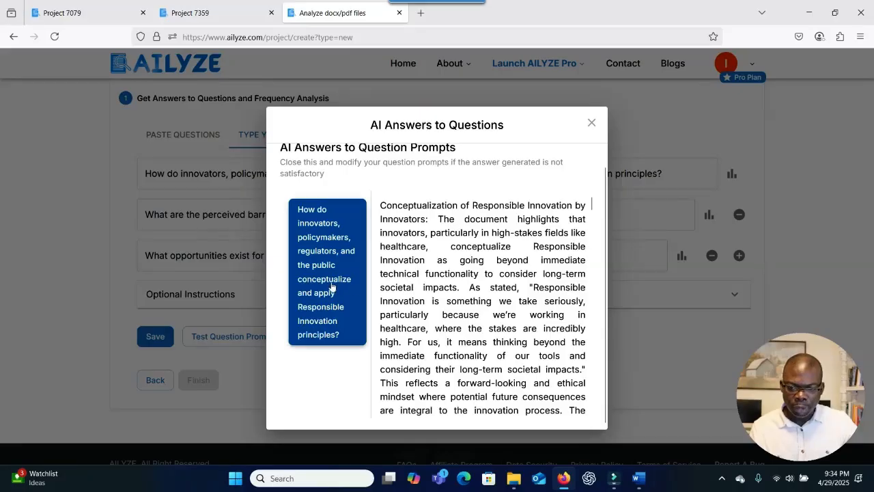
scroll(495, 278, down, 4)
scroll(496, 276, up, 4)
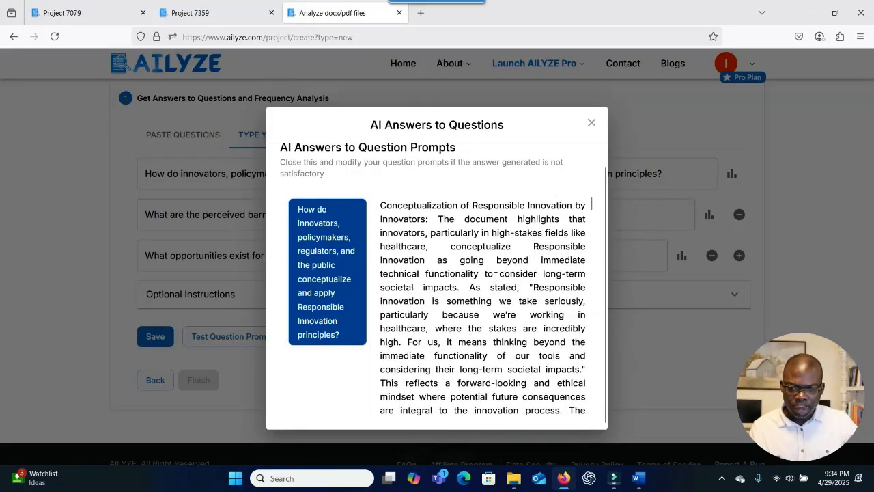
scroll(496, 276, down, 6)
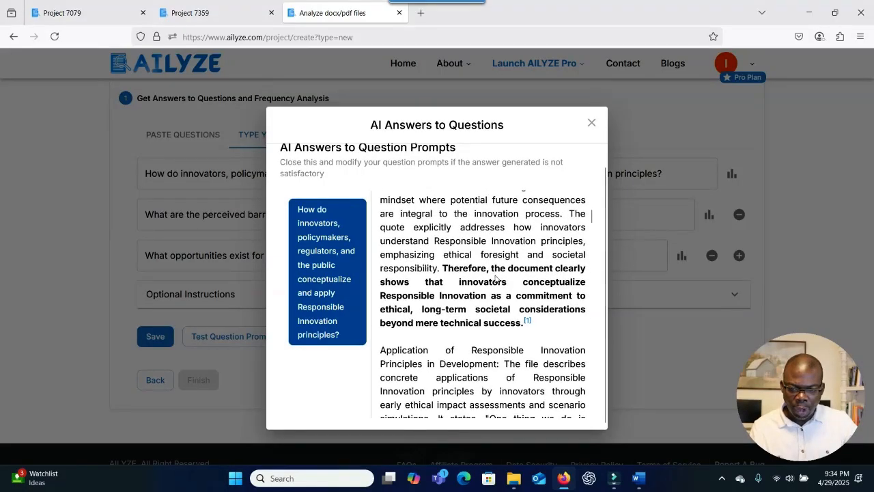
scroll(495, 278, up, 4)
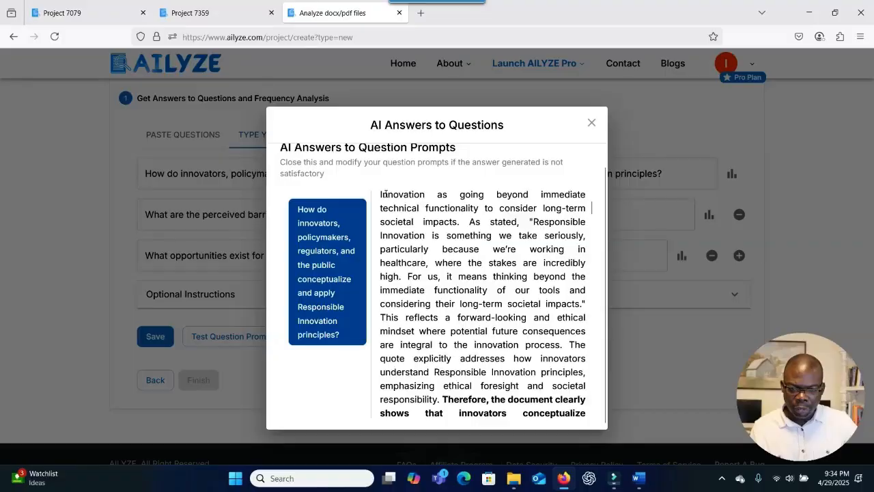
scroll(420, 277, down, 4)
scroll(428, 273, down, 5)
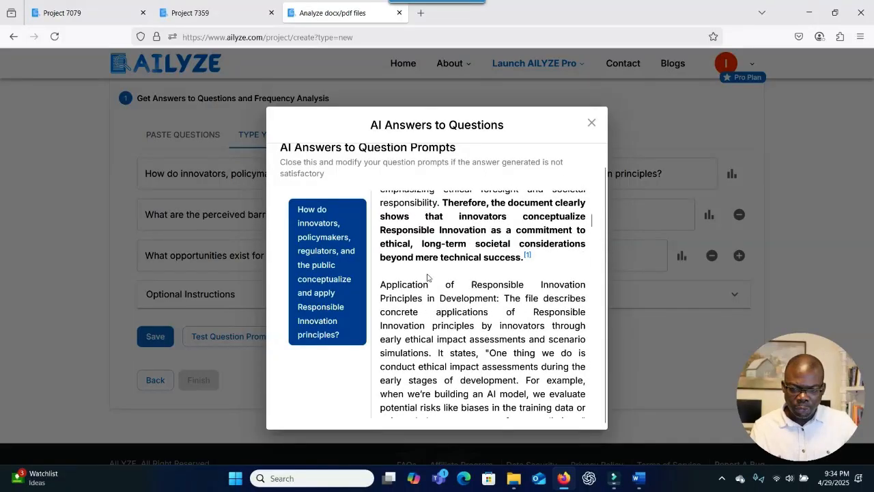
scroll(429, 298, down, 1)
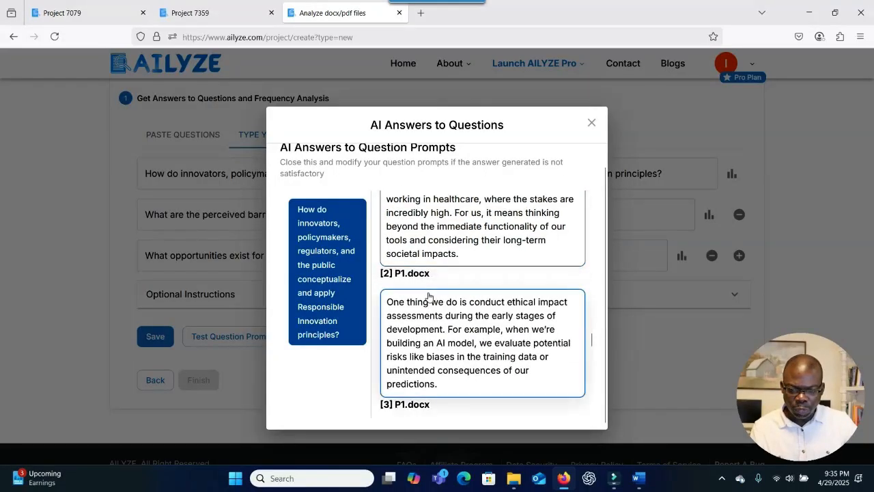
scroll(430, 299, up, 4)
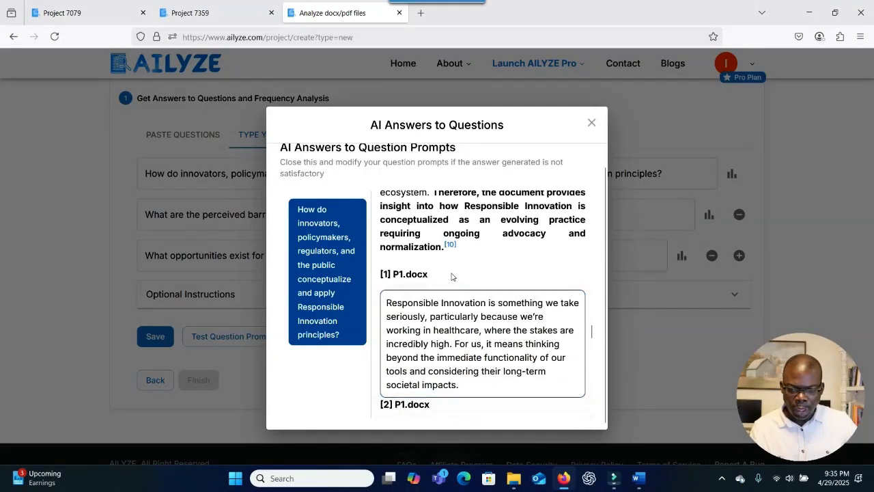
scroll(444, 287, up, 5)
scroll(451, 272, up, 2)
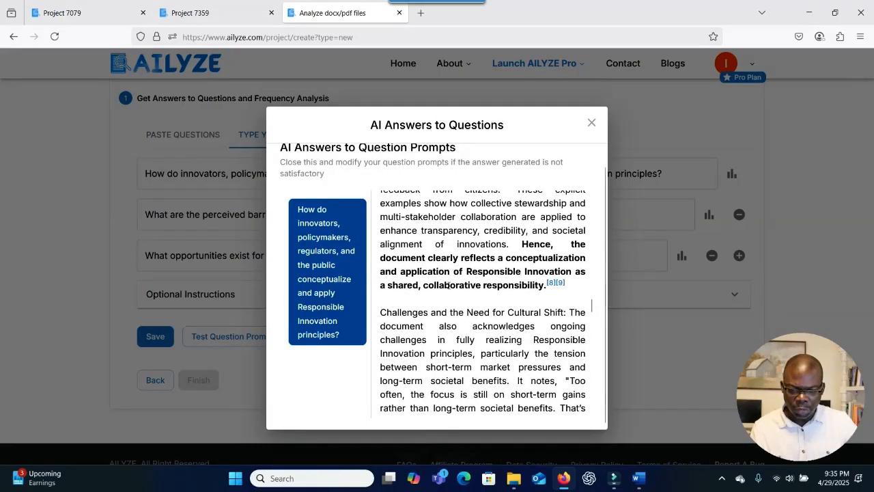
drag(380, 316, 567, 311)
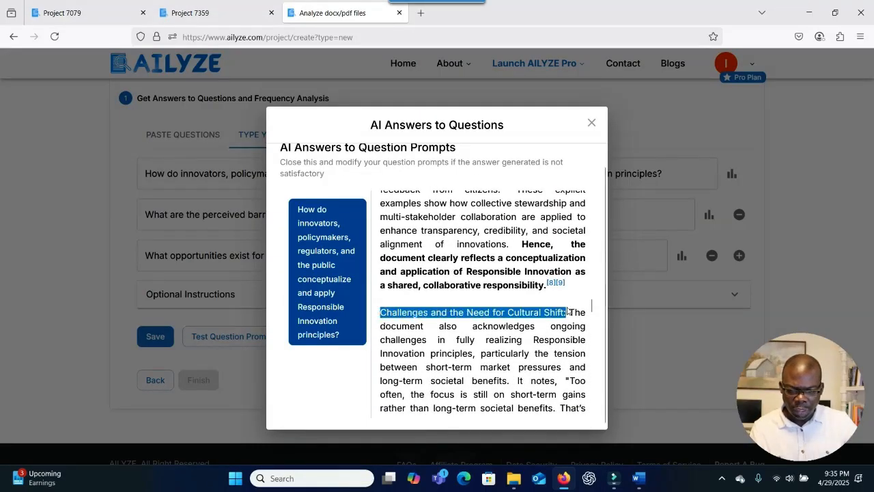
scroll(514, 289, up, 5)
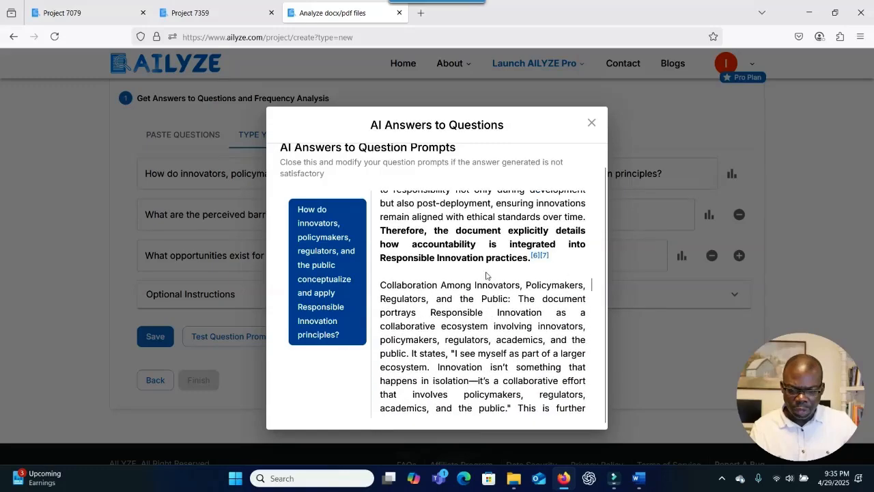
drag(381, 287, 510, 300)
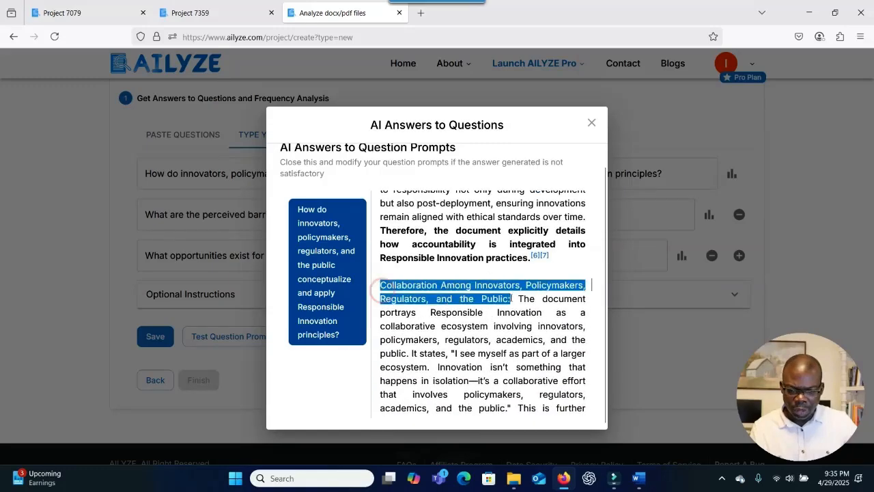
scroll(481, 270, up, 1)
scroll(481, 270, up, 5)
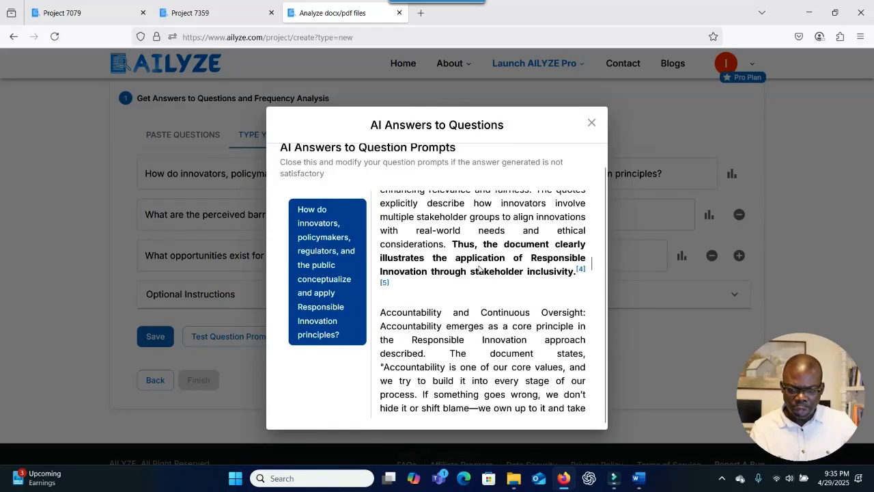
drag(387, 312, 591, 319)
click(549, 326)
Check the source quotes for citations [6] and [7], then close the answers preview.
scroll(549, 326, down, 5)
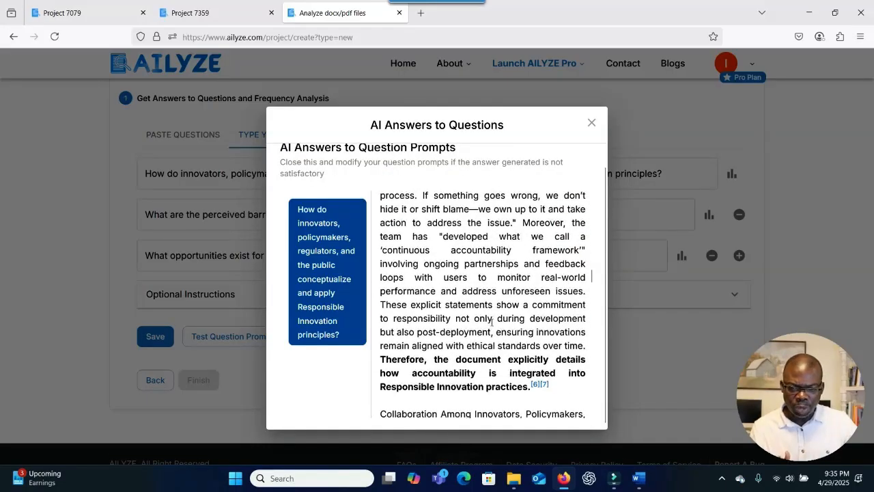
scroll(489, 319, down, 3)
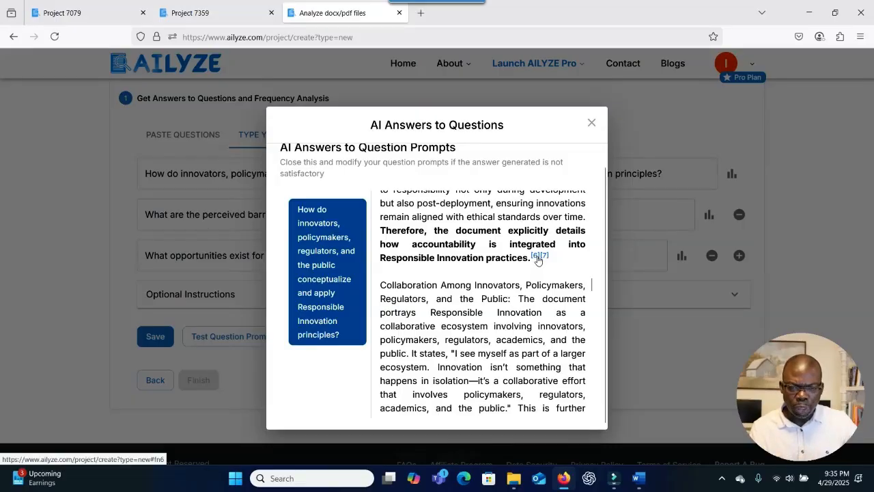
click(537, 259)
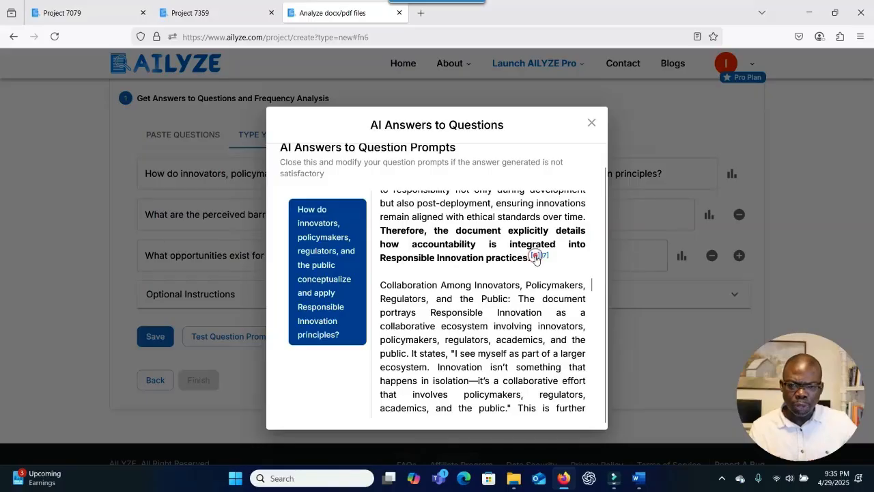
click(544, 255)
scroll(536, 285, down, 10)
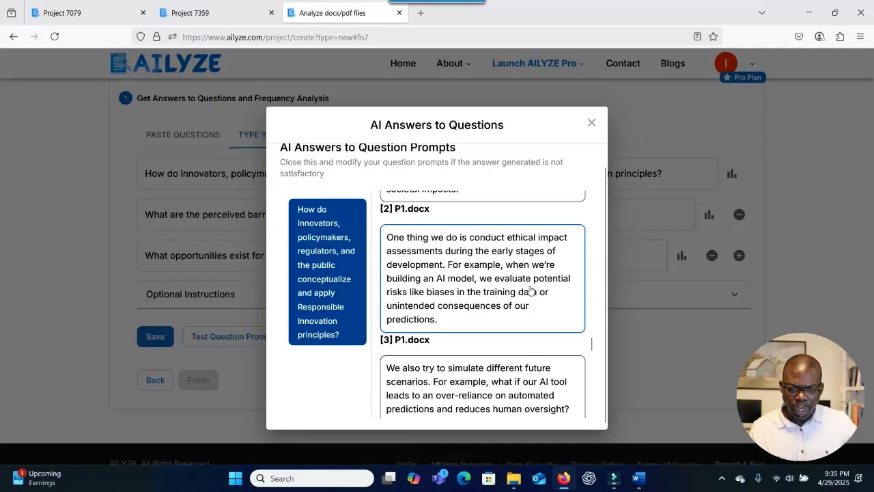
scroll(429, 299, down, 5)
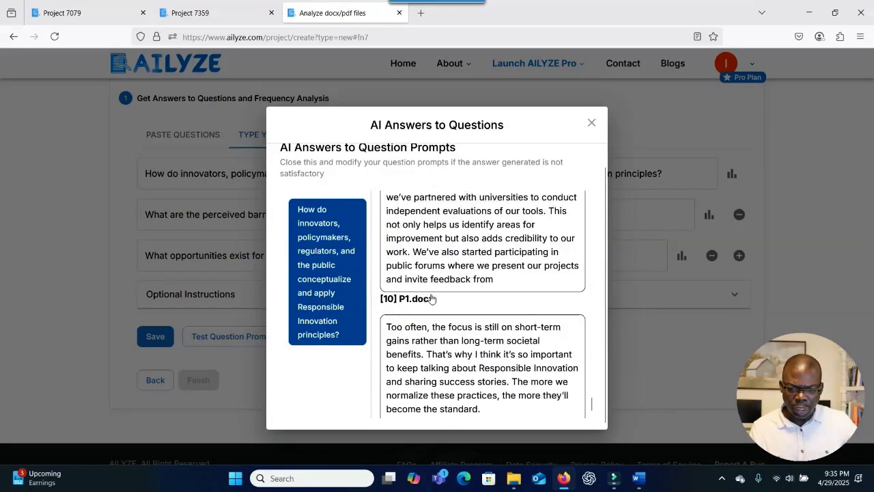
scroll(478, 280, up, 8)
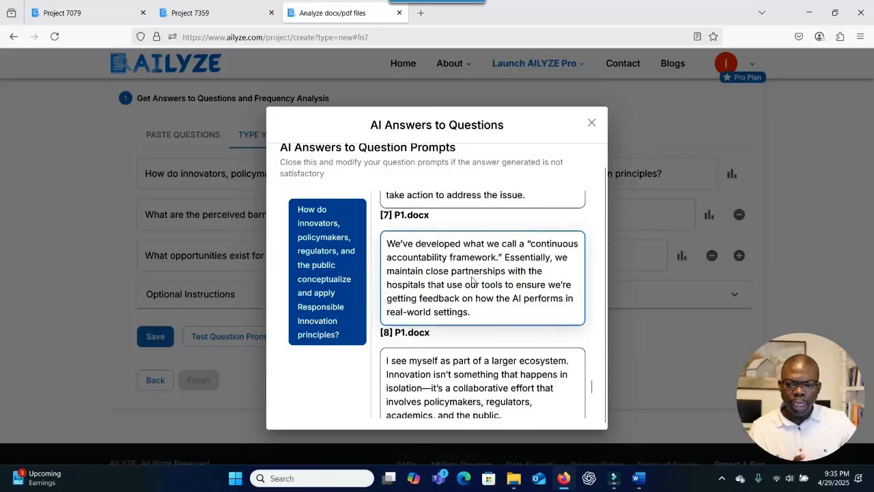
scroll(496, 263, up, 8)
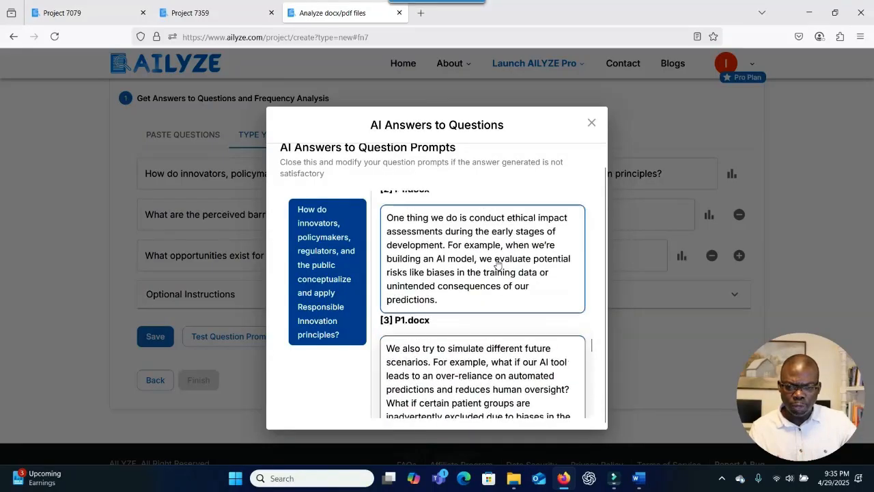
click(591, 126)
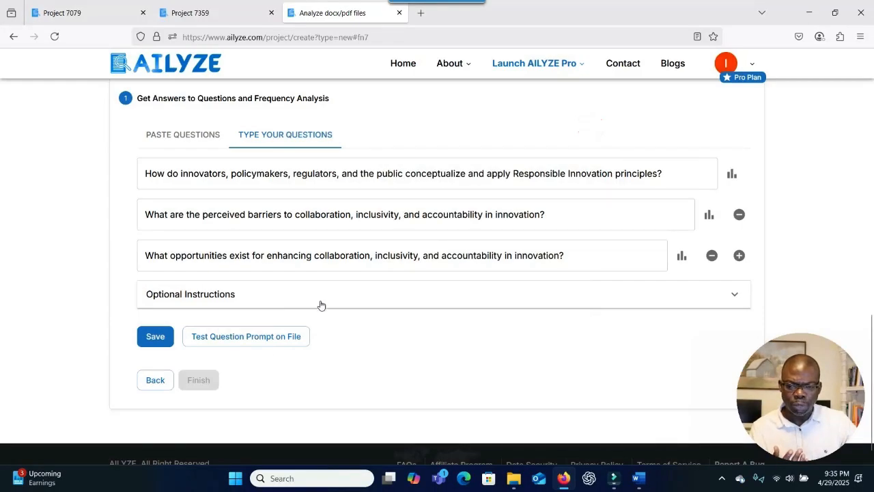
Save the three questions, choose Academia > Thematic Analysis > Grounded Theory Analysis, finish, and close the notice.
click(157, 336)
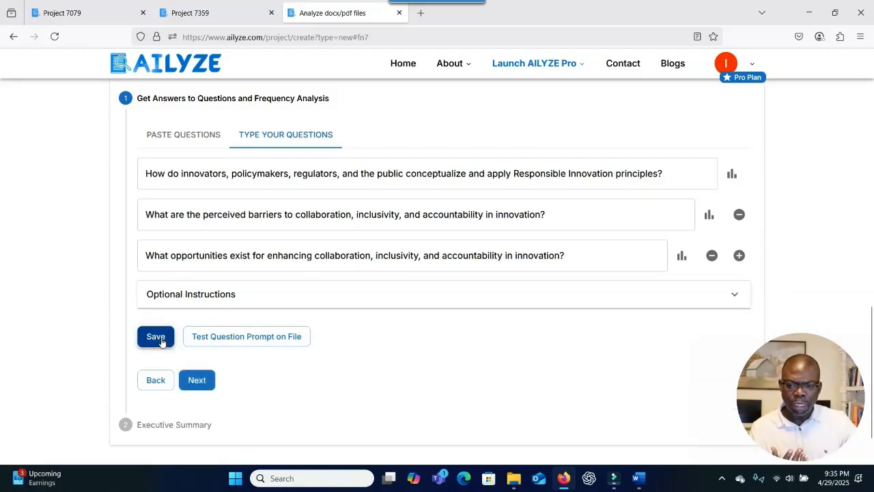
click(197, 380)
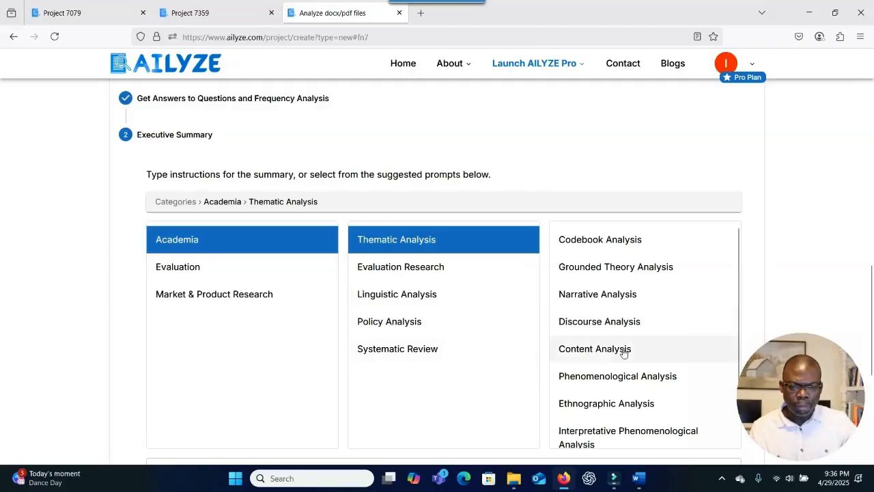
click(589, 269)
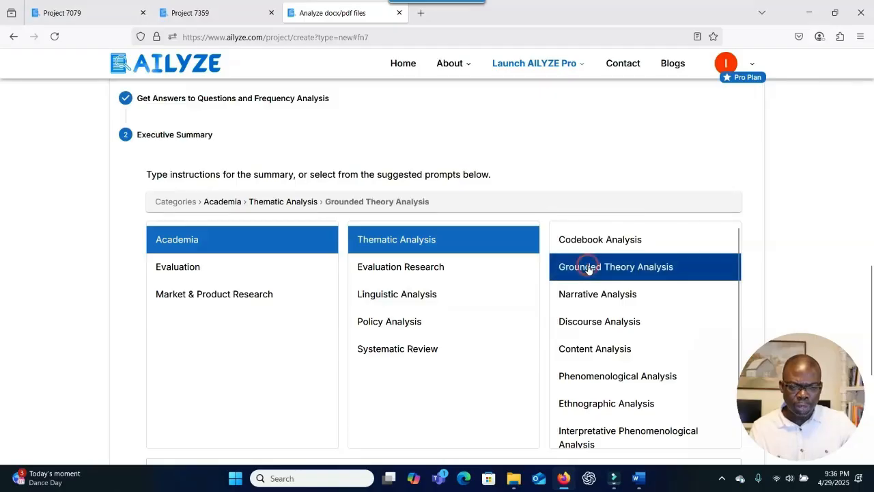
scroll(758, 273, down, 5)
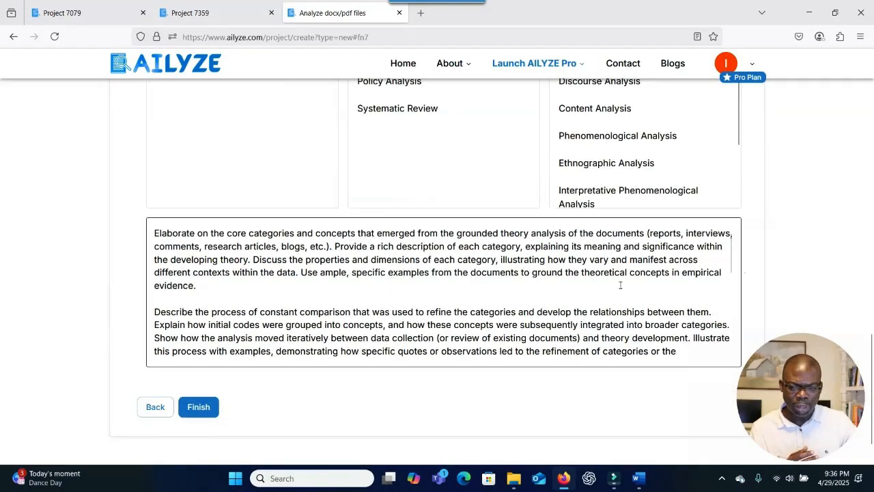
click(197, 407)
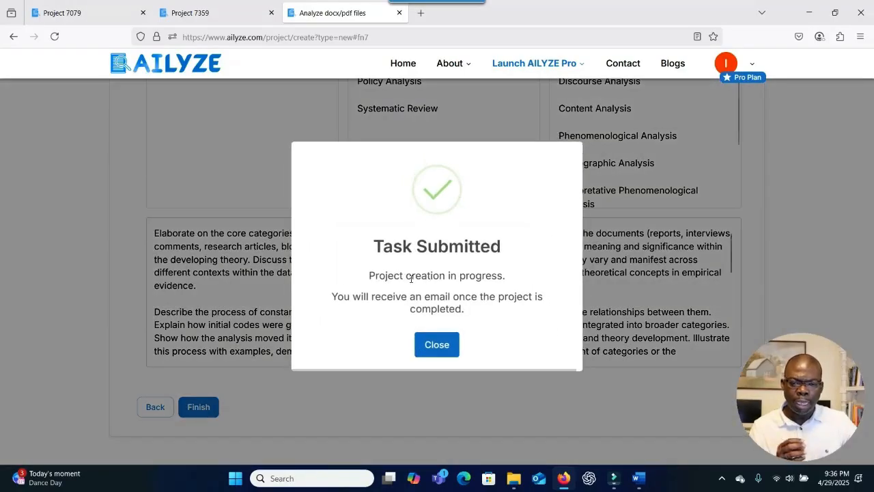
click(439, 346)
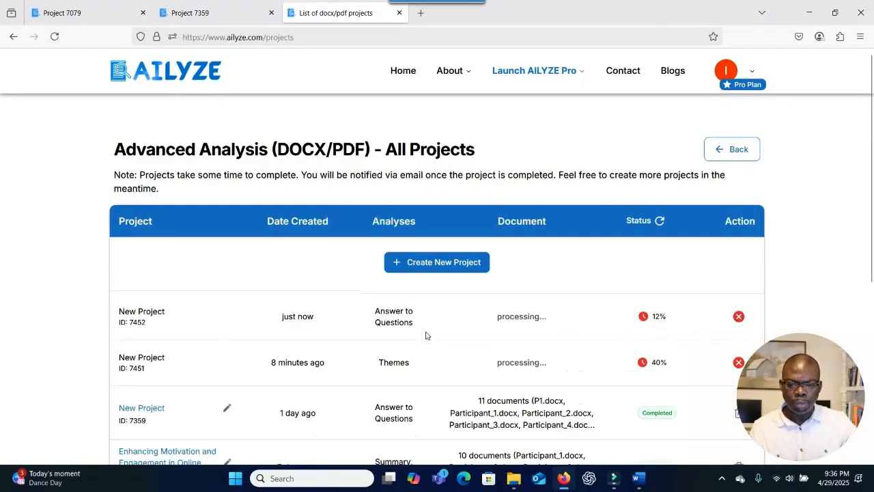
Scroll the All Projects list to find projects 7452 and 7451 marked Completed.
scroll(427, 334, down, 3)
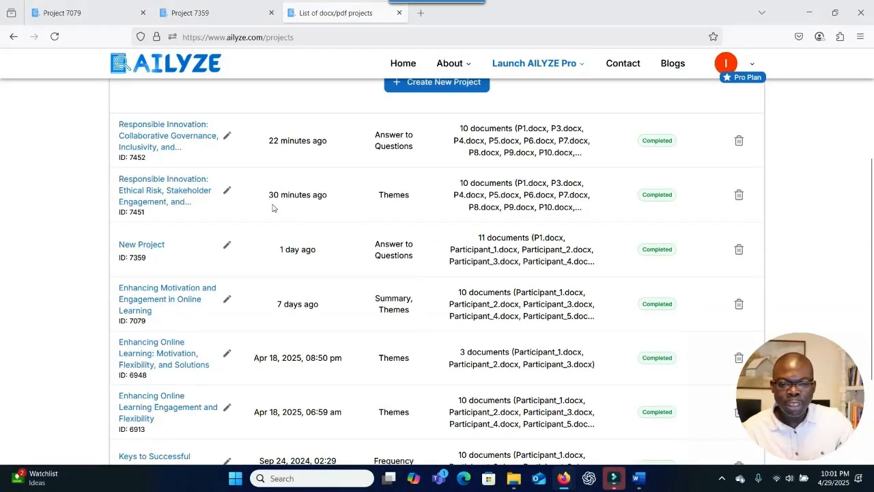
Open the Ethical Risk project (7451) and cancel the rename box, leaving the title unchanged.
click(190, 189)
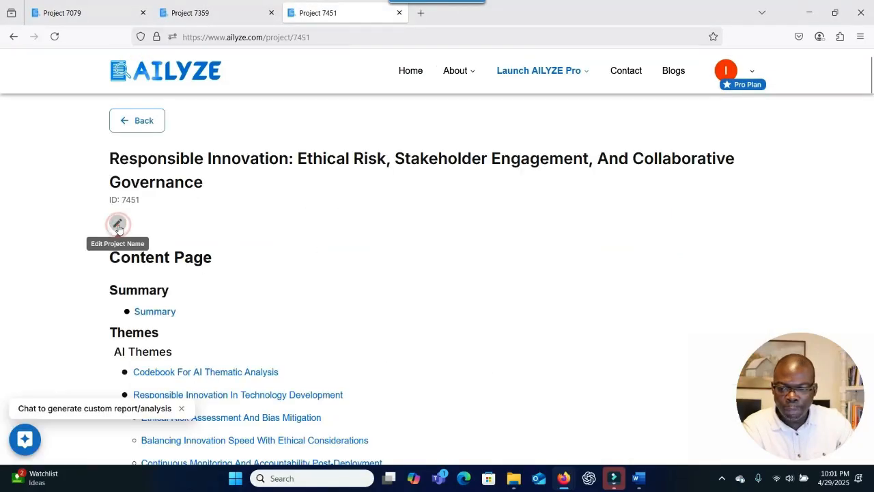
click(119, 224)
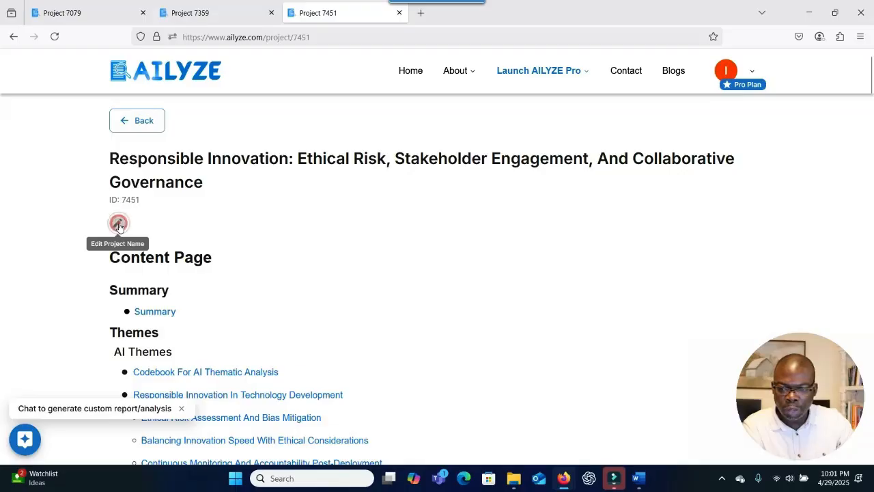
click(114, 225)
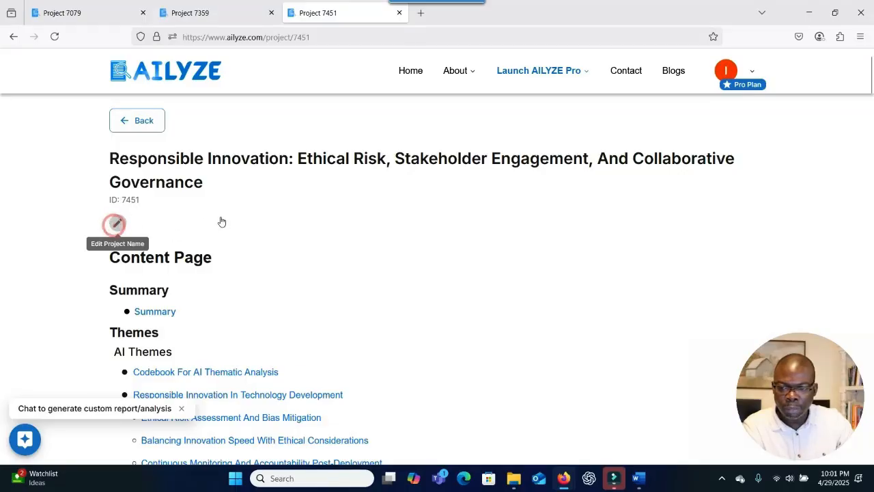
click(219, 217)
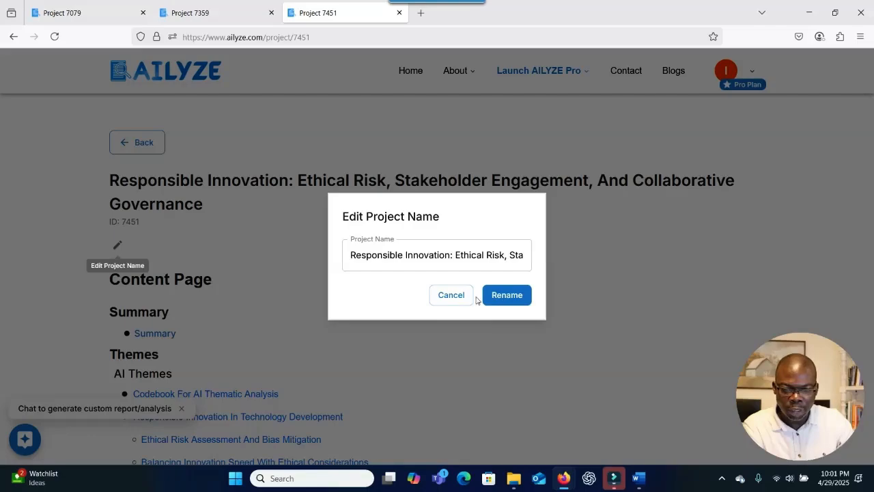
click(519, 300)
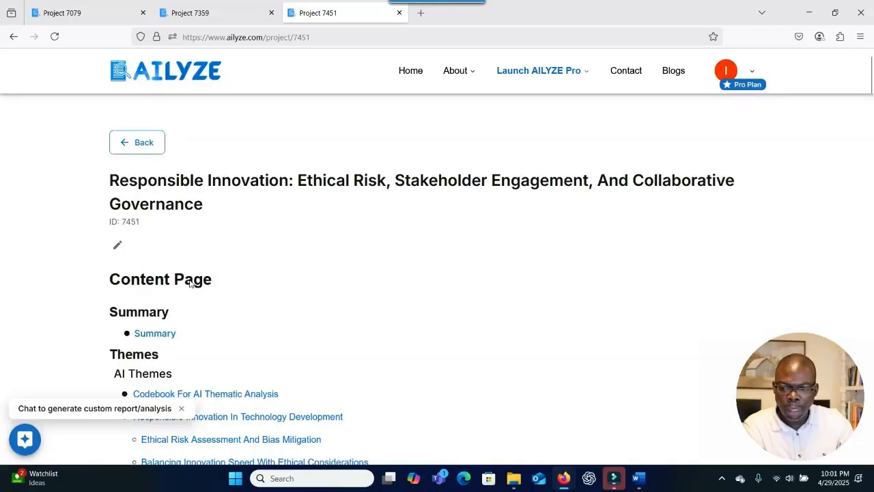
scroll(193, 290, down, 3)
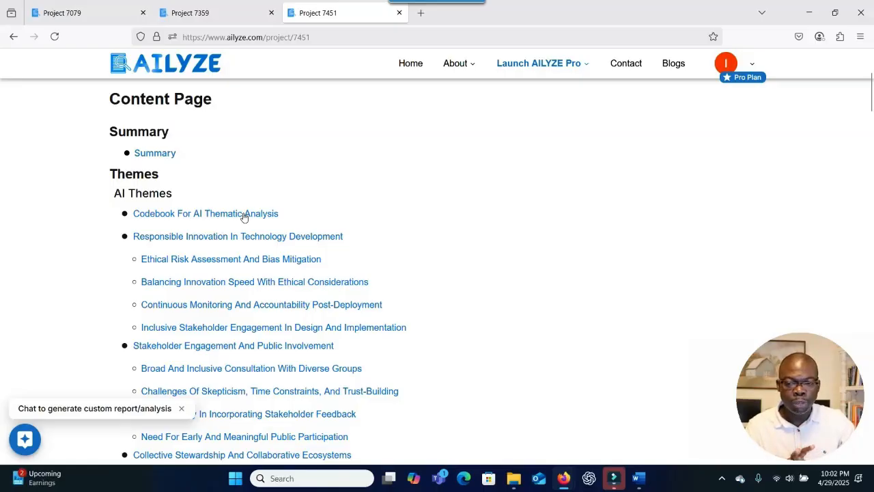
Read the project summary down to the codebook of three themes, each spanning 10 documents.
click(156, 153)
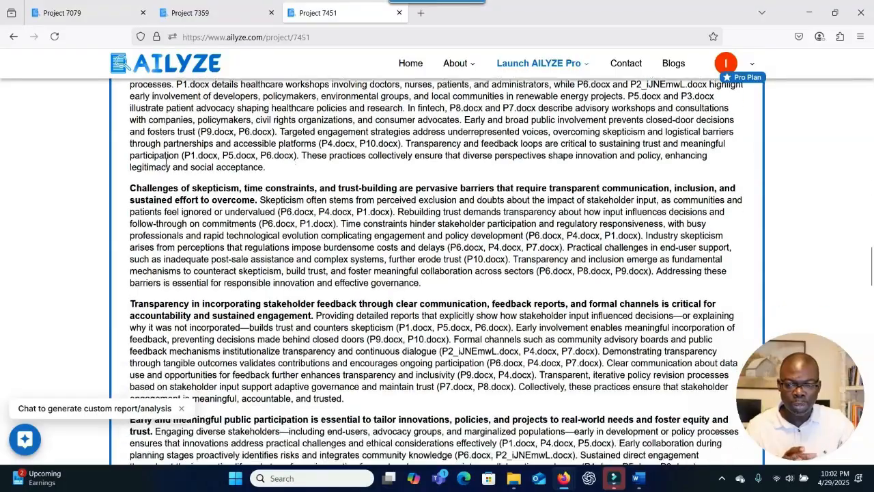
scroll(244, 186, up, 5)
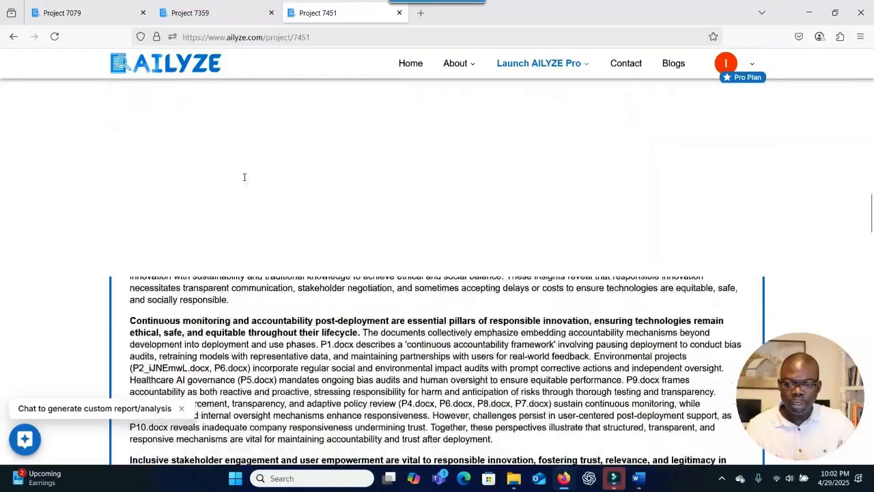
scroll(243, 186, up, 10)
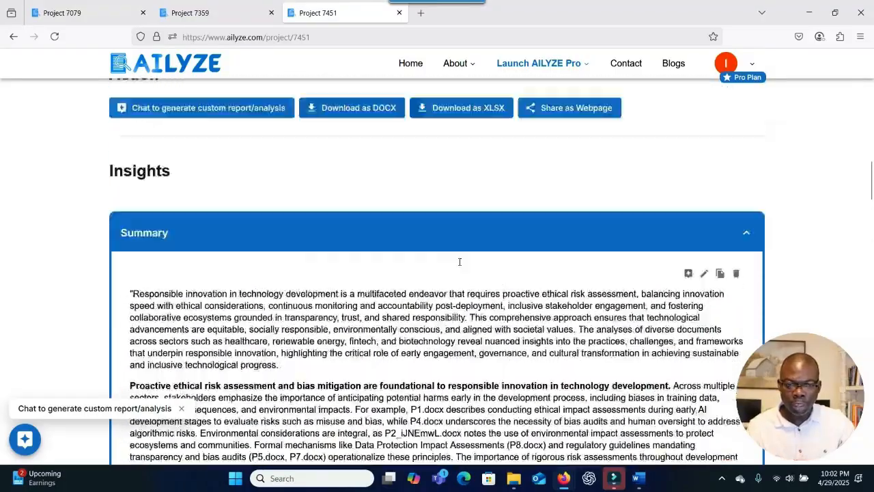
scroll(460, 266, down, 1)
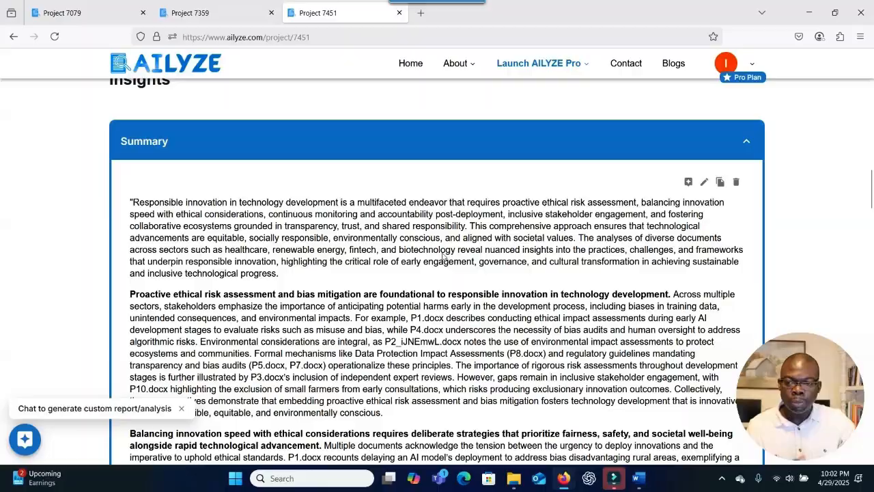
scroll(459, 251, down, 1)
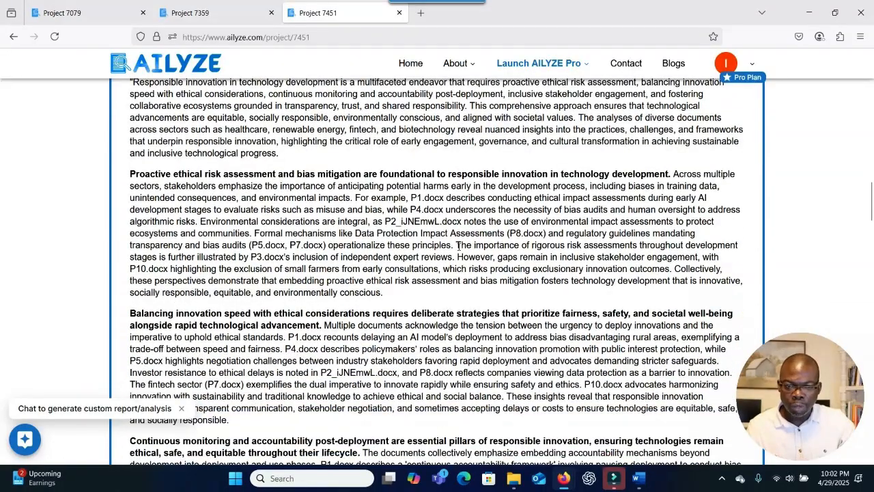
scroll(266, 202, up, 1)
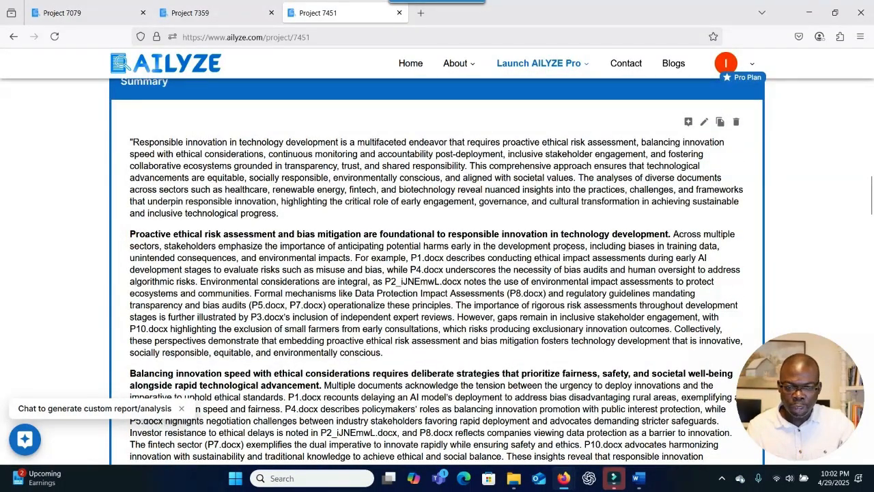
scroll(148, 237, down, 1)
drag(433, 234, 259, 266)
scroll(258, 266, down, 1)
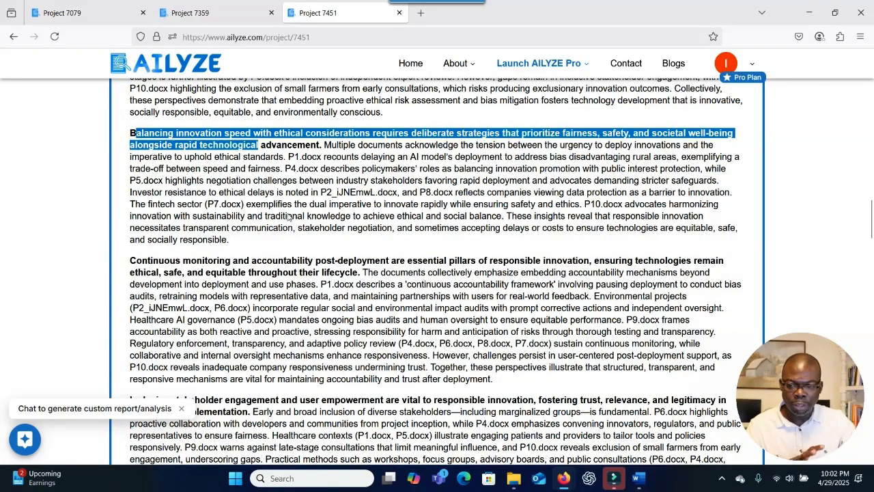
scroll(279, 239, down, 5)
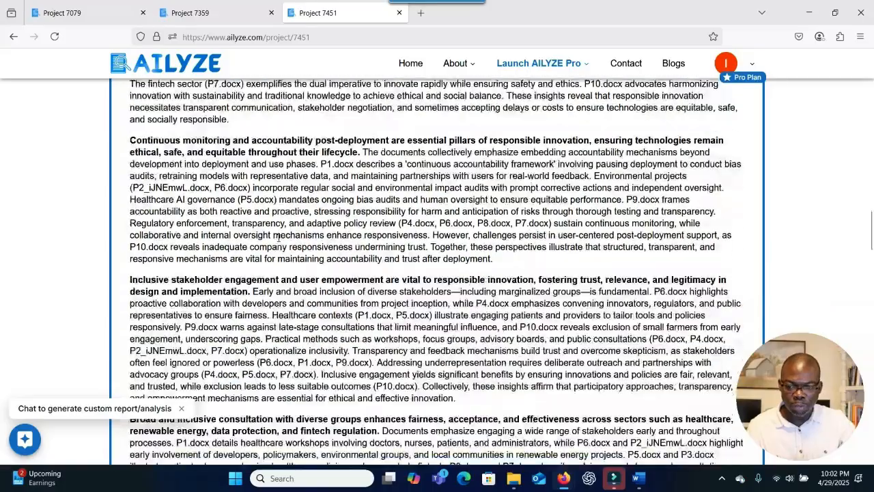
scroll(279, 239, down, 4)
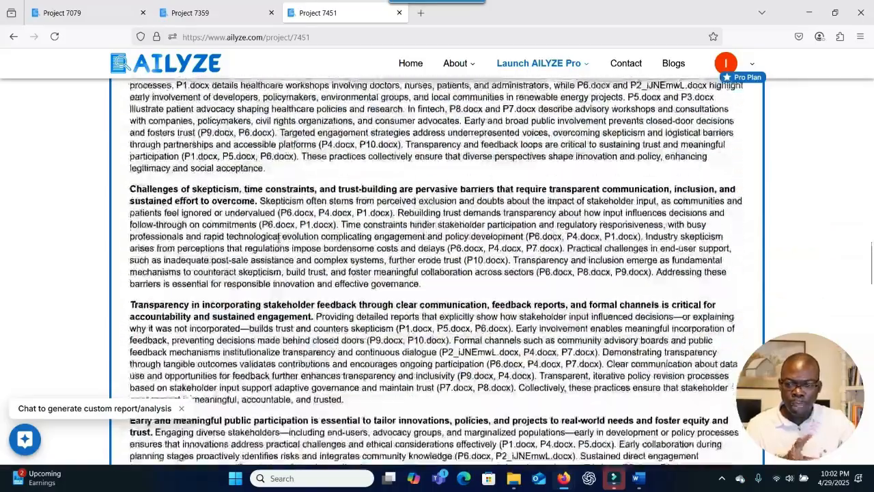
scroll(279, 240, down, 9)
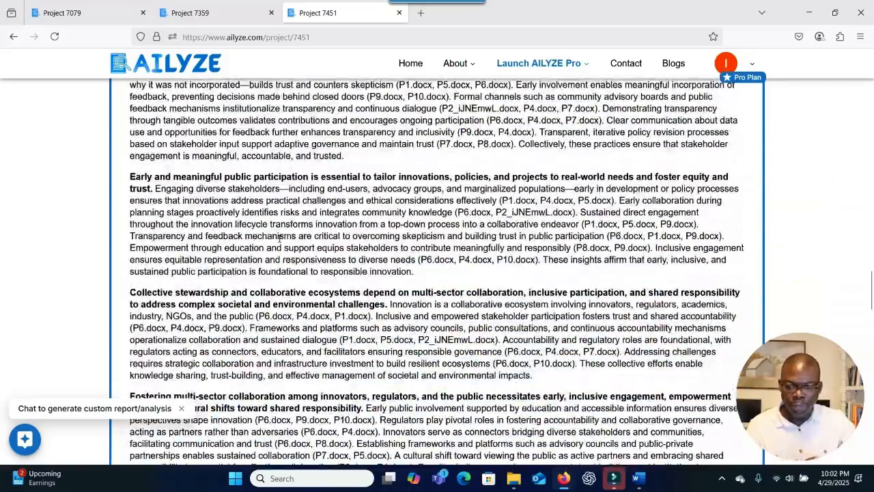
scroll(279, 240, down, 10)
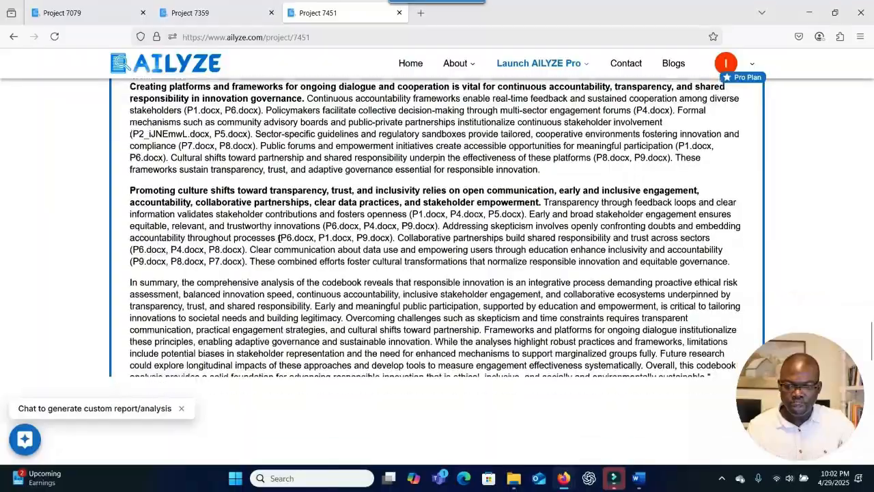
scroll(279, 238, down, 1)
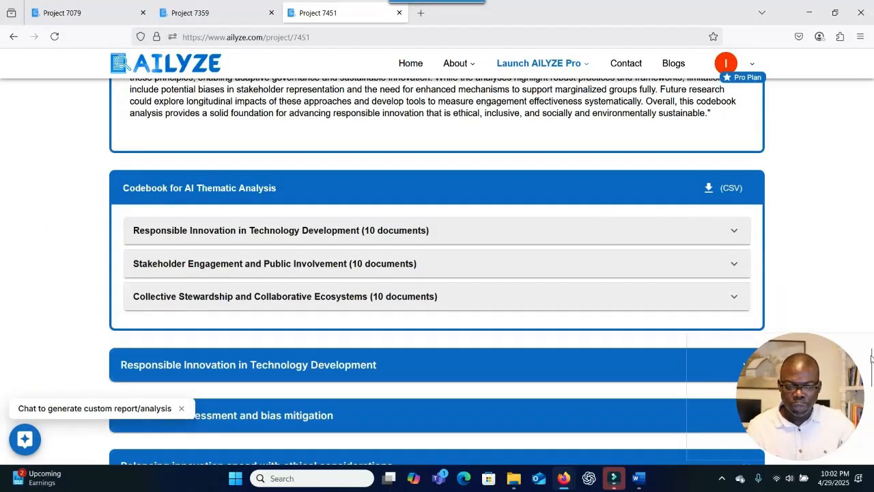
Jump to the Codebook for AI Thematic Analysis section and download it as thematic_analysis(4).csv.
drag(871, 370, 872, 359)
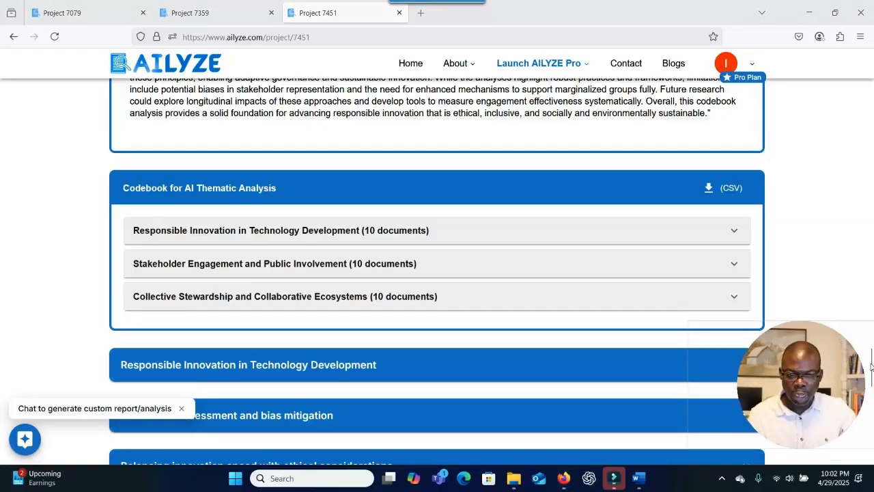
drag(806, 323, 749, 331)
drag(753, 327, 623, 328)
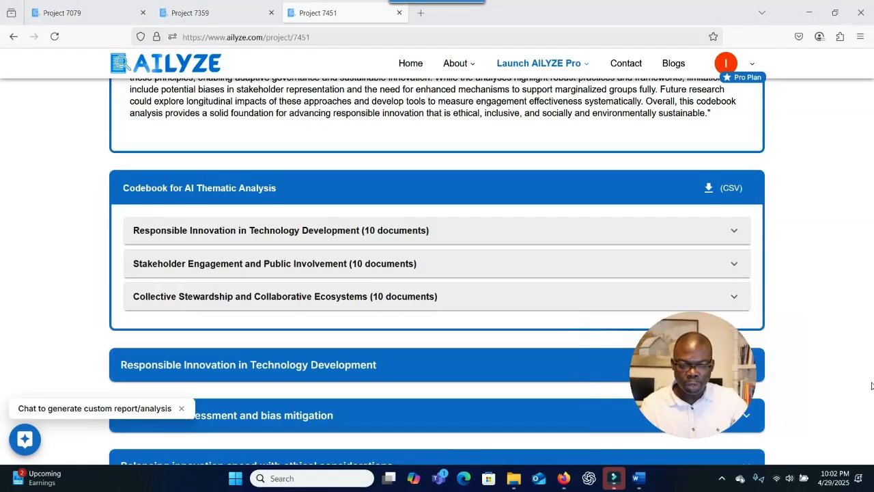
scroll(802, 306, up, 10)
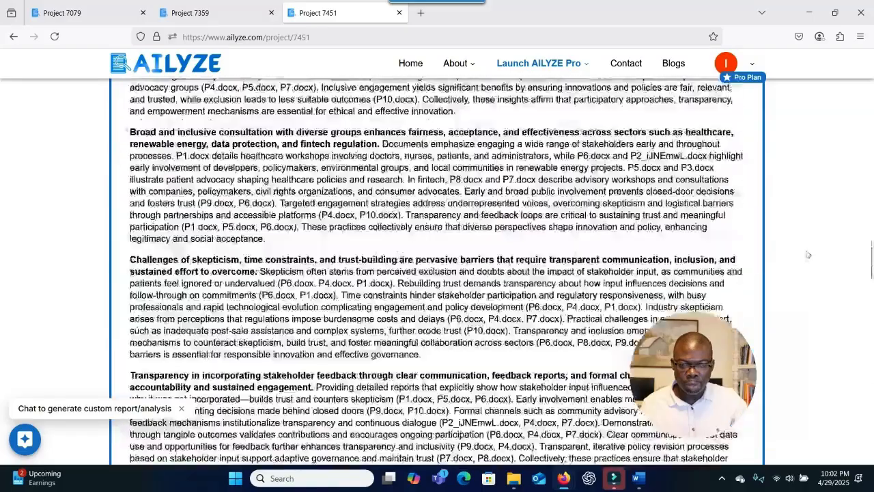
scroll(808, 255, up, 10)
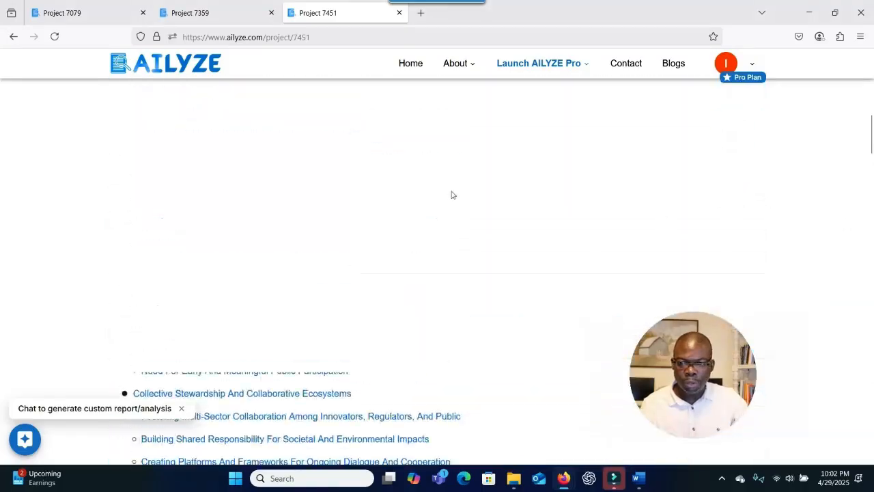
scroll(450, 194, up, 5)
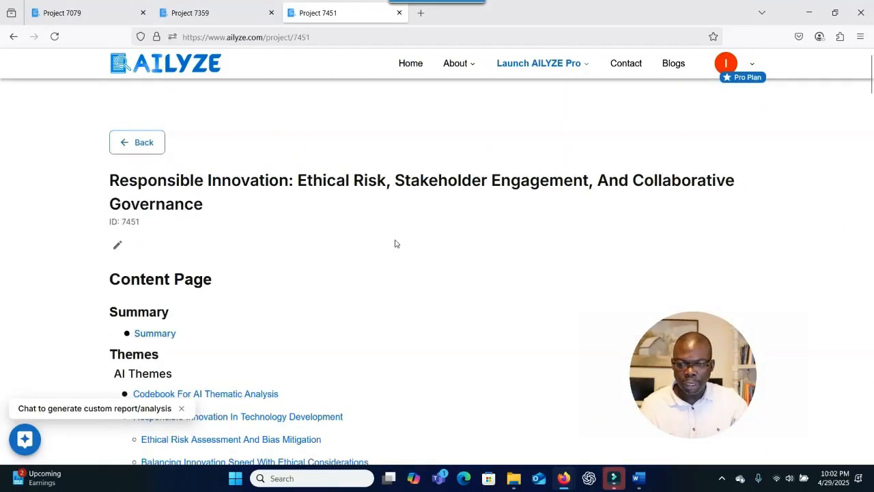
scroll(394, 244, down, 4)
scroll(336, 243, up, 1)
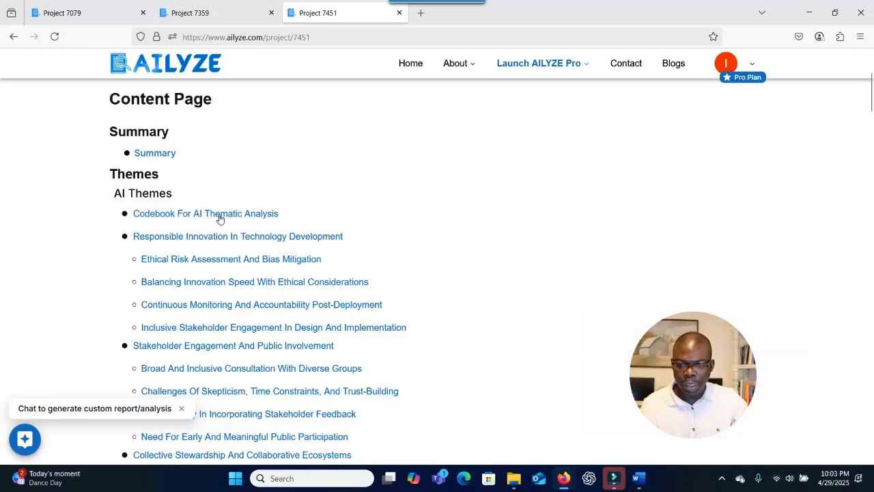
click(221, 215)
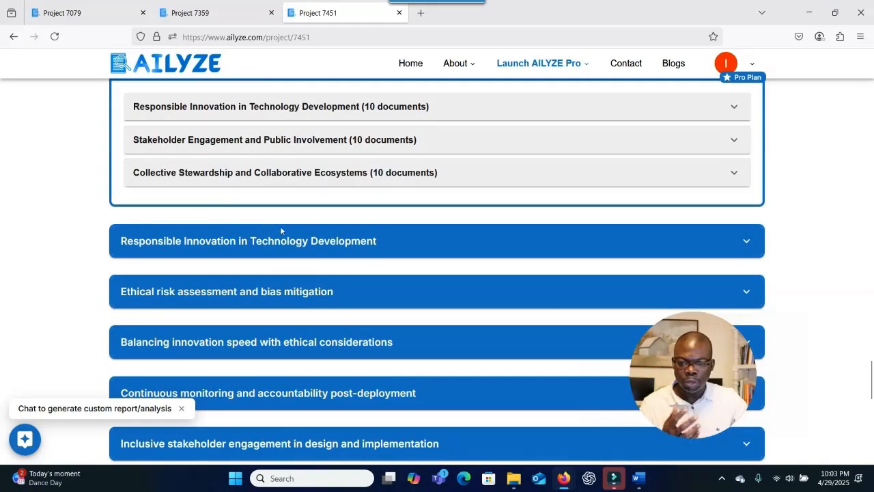
scroll(532, 261, up, 1)
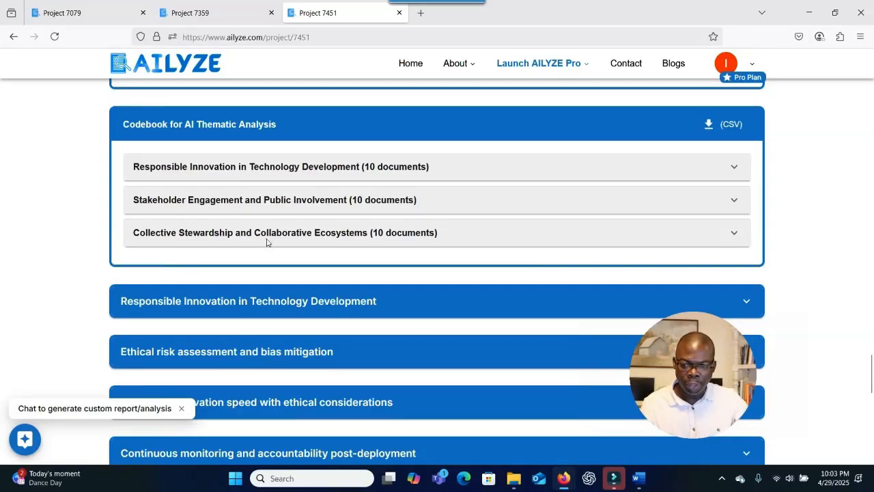
click(711, 132)
Open thematic_analysis(4).csv in Excel, widen the Theme column, and make row 1 bold at 12 pt.
click(636, 72)
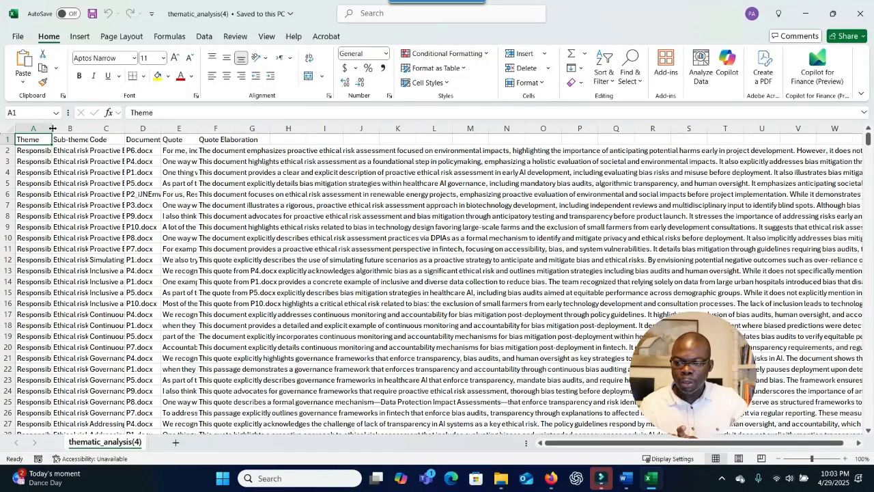
drag(52, 129, 179, 128)
click(7, 139)
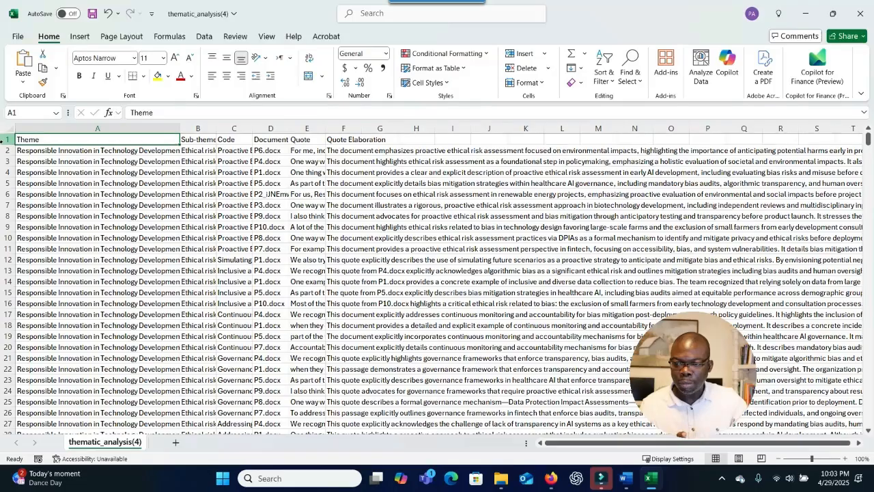
click(77, 76)
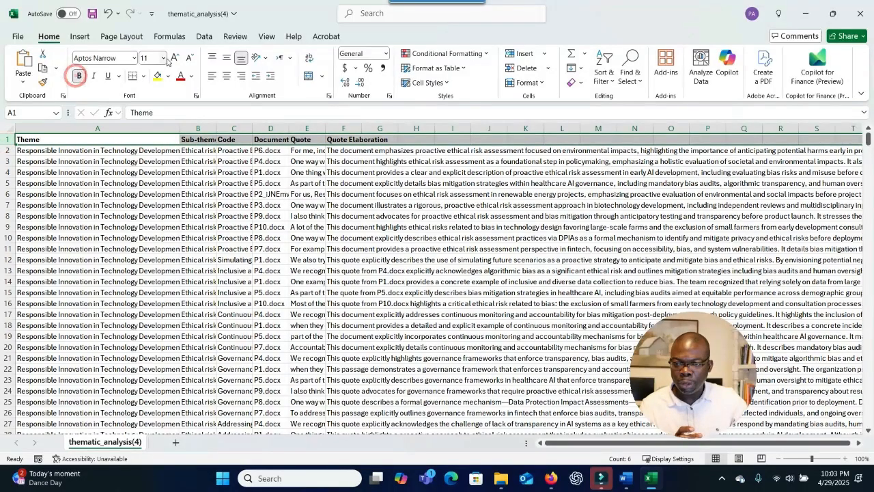
click(174, 58)
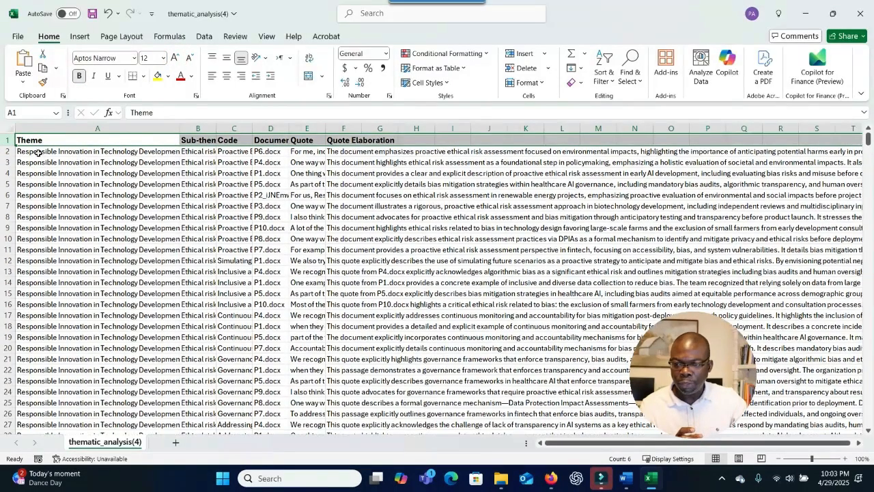
click(73, 162)
Scroll through the sheet and select the theme entries in column A.
scroll(76, 166, down, 20)
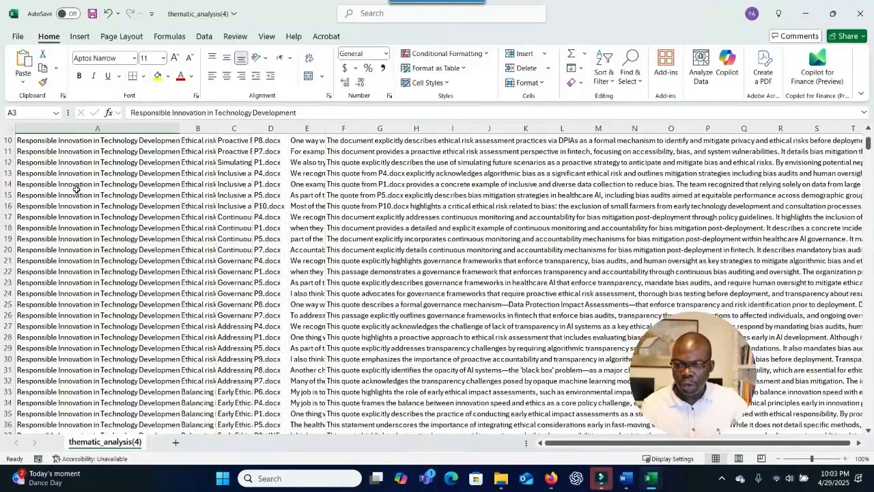
scroll(86, 222, down, 2)
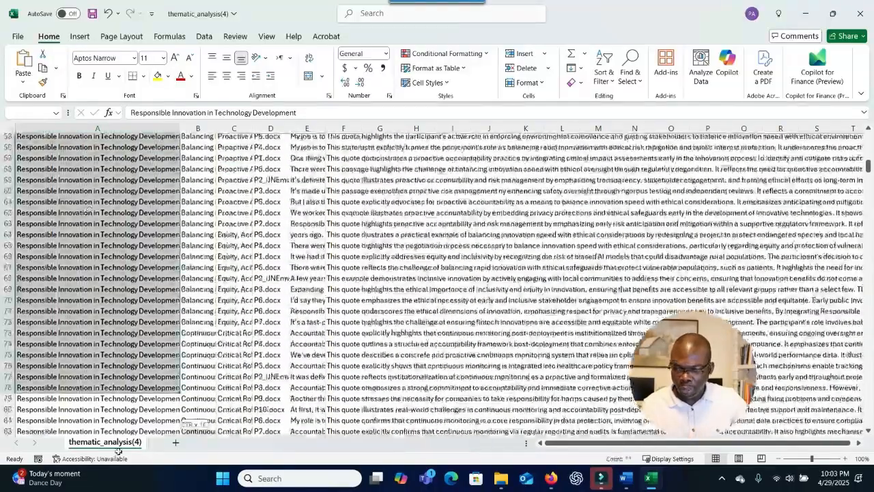
shift+click(94, 393)
scroll(94, 393, down, 5)
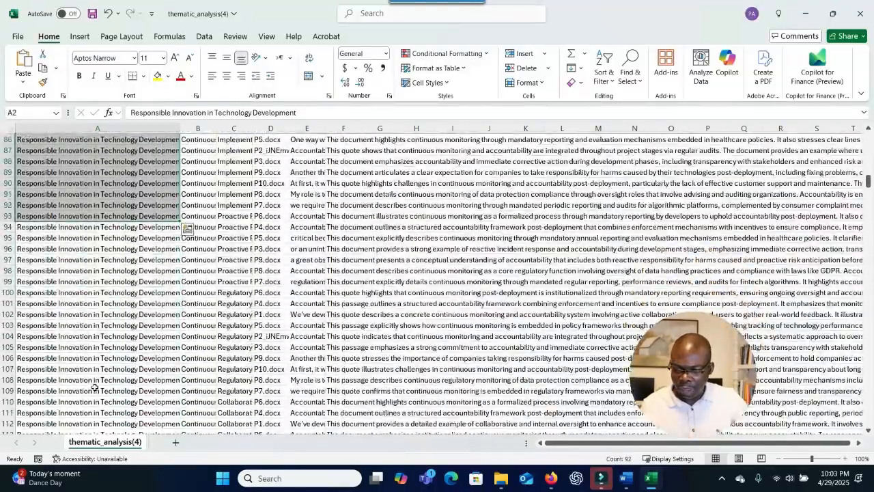
scroll(95, 389, down, 20)
scroll(98, 384, up, 20)
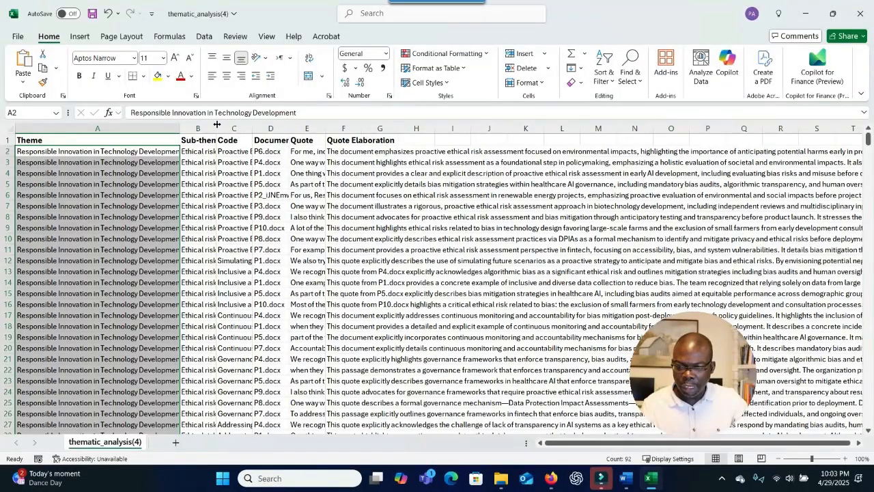
Widen columns B, C and D so Sub-theme, Code and Document read in full, checking cells B2–F2.
drag(216, 125, 272, 128)
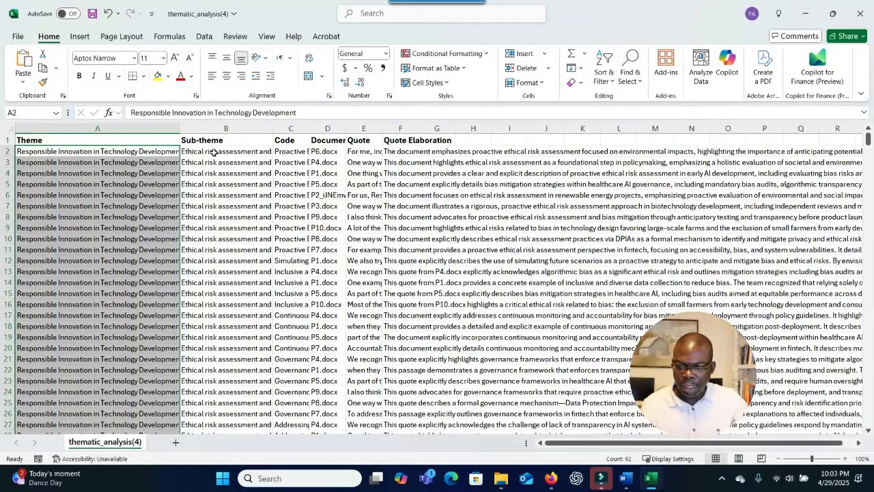
click(214, 153)
drag(311, 126, 370, 127)
click(301, 151)
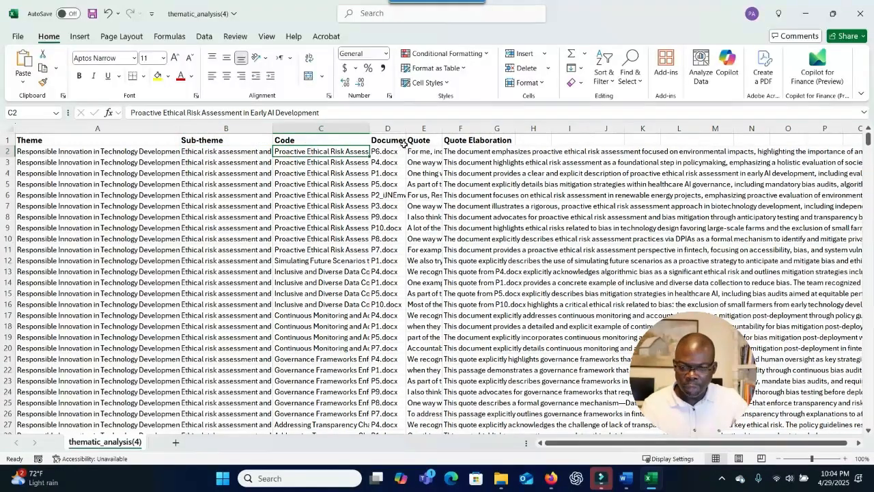
drag(407, 130, 429, 130)
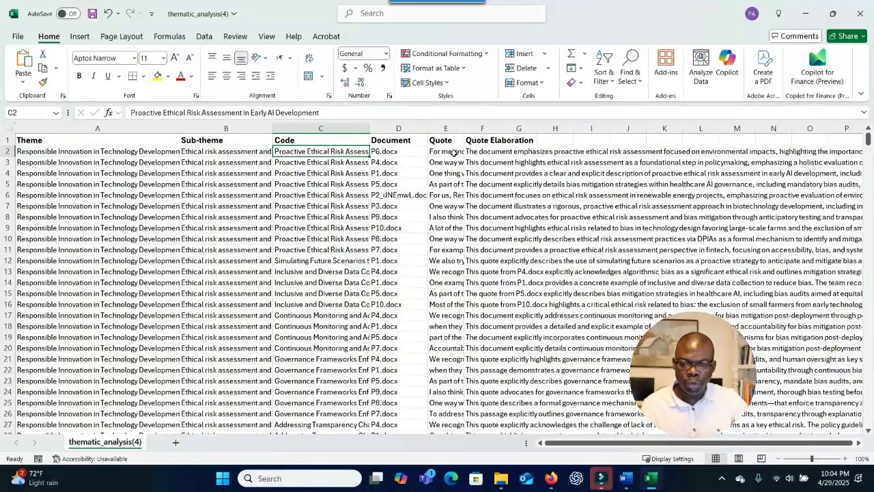
click(454, 152)
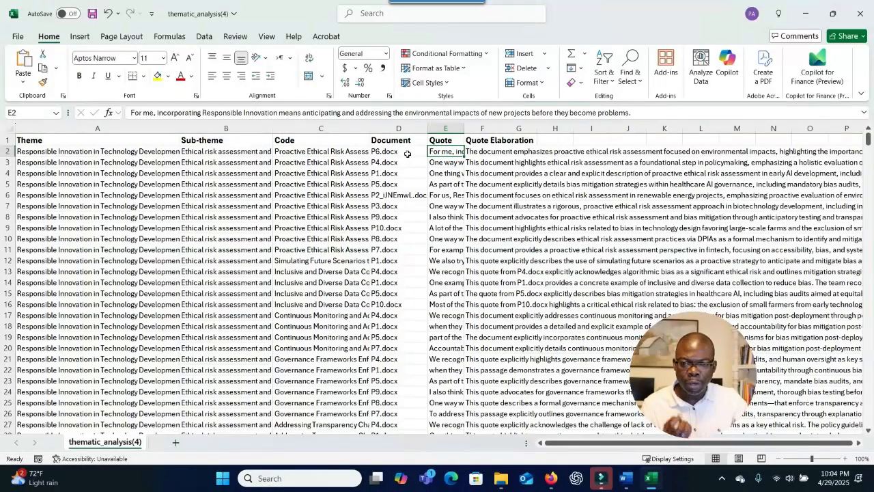
click(408, 153)
click(497, 155)
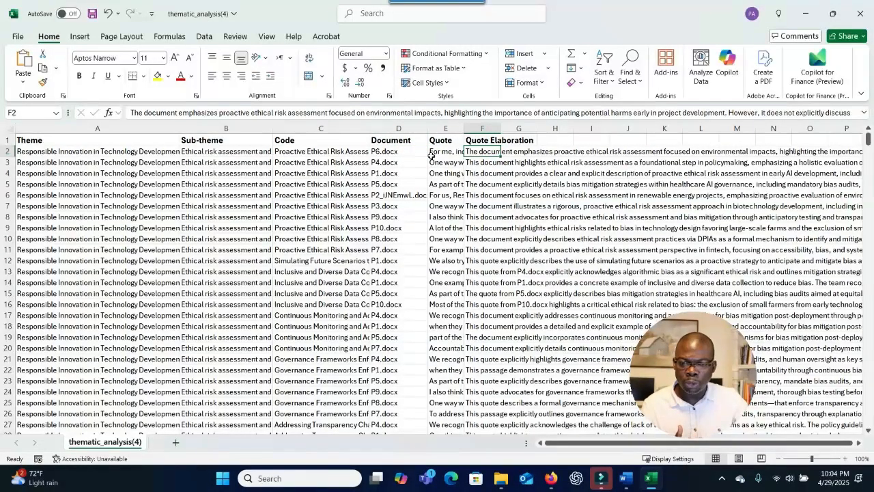
Select cells G4 through G11 and scroll the sheet.
drag(517, 173, 521, 251)
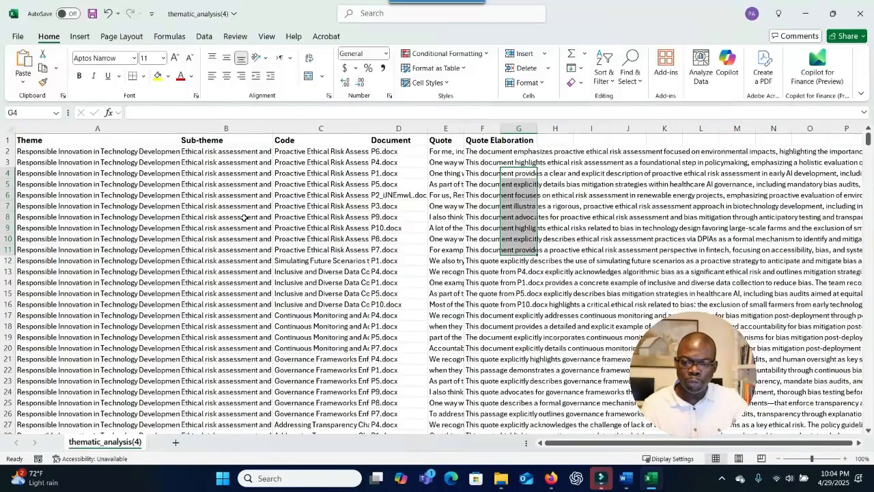
scroll(89, 212, down, 4)
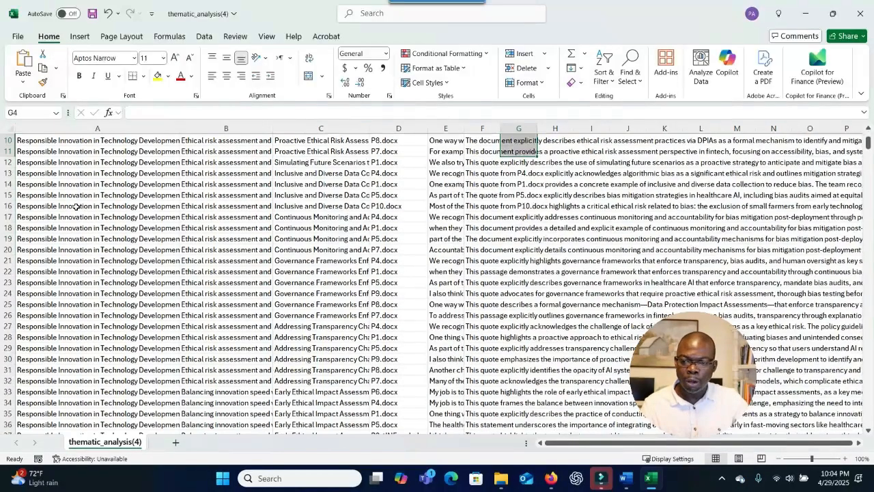
scroll(143, 228, up, 4)
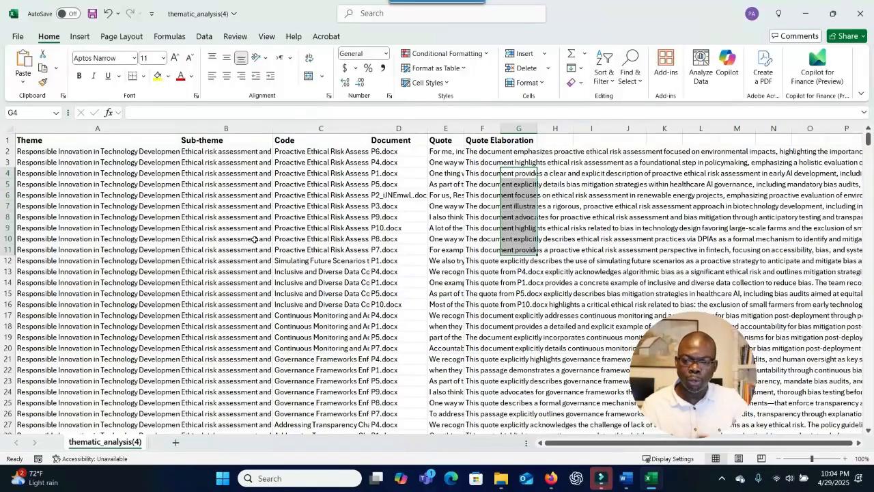
scroll(402, 260, up, 2)
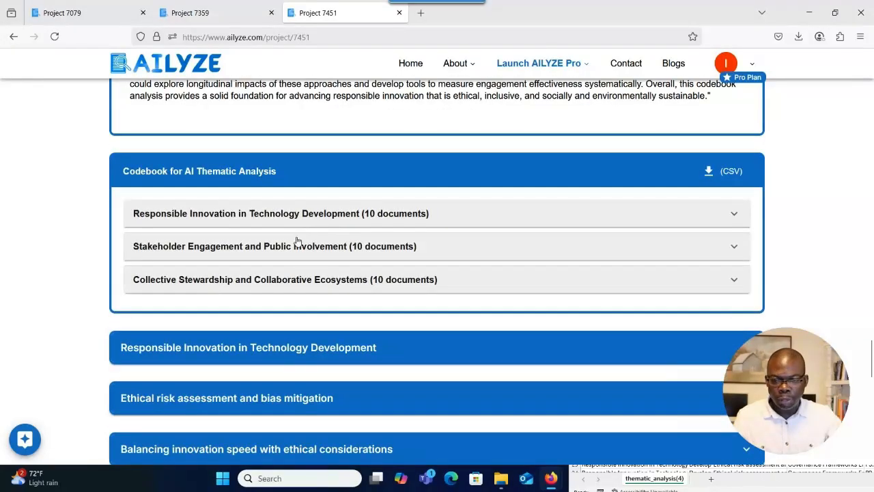
scroll(305, 284, down, 4)
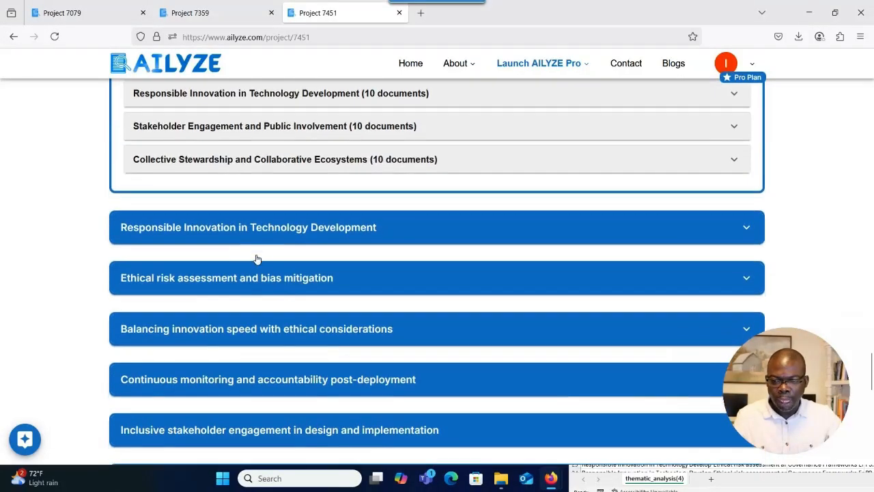
scroll(259, 264, up, 10)
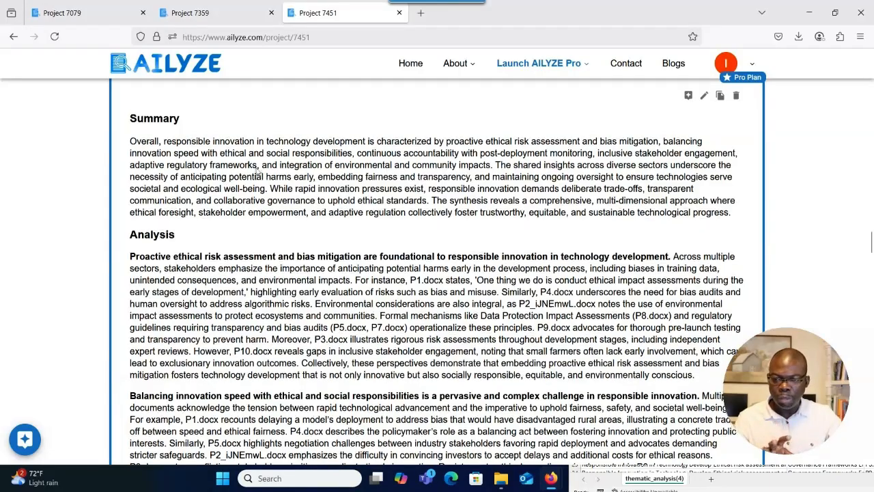
scroll(234, 292, up, 4)
scroll(235, 292, down, 2)
scroll(235, 292, down, 5)
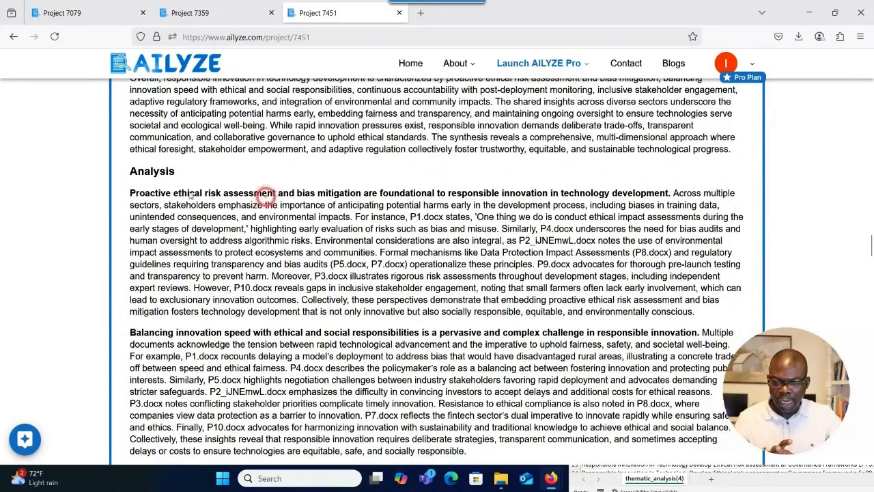
scroll(180, 164, down, 5)
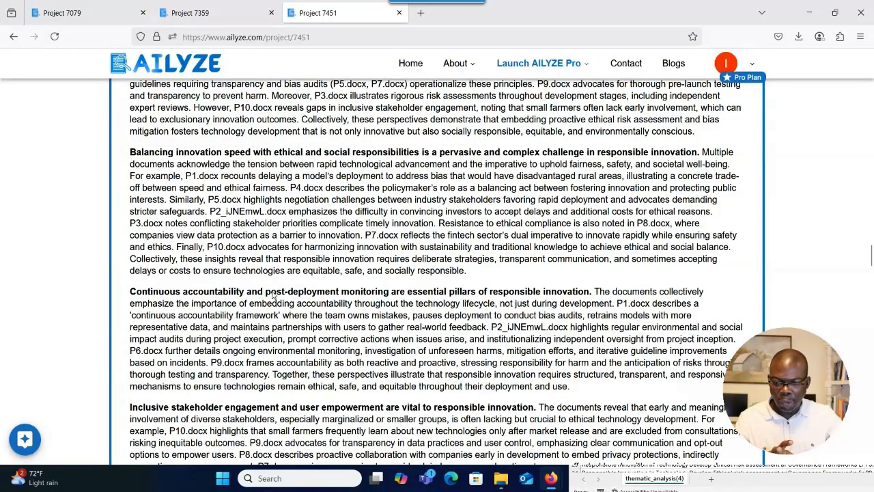
scroll(269, 301, down, 15)
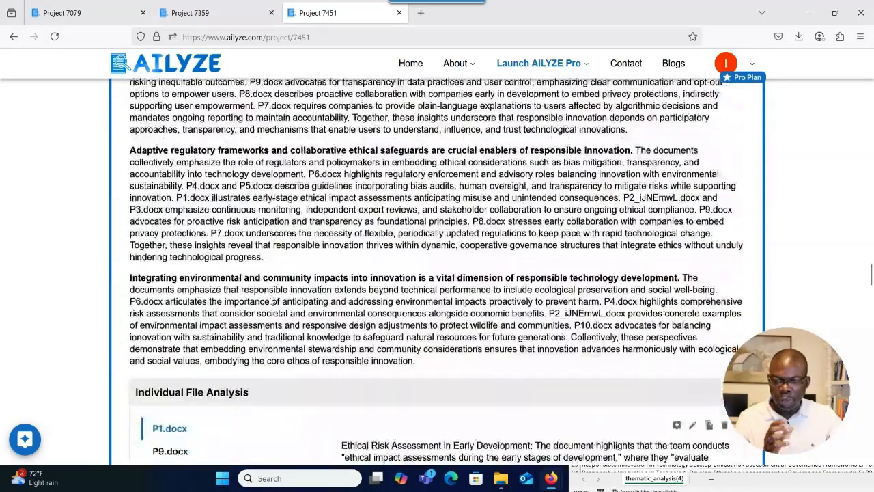
scroll(270, 301, down, 6)
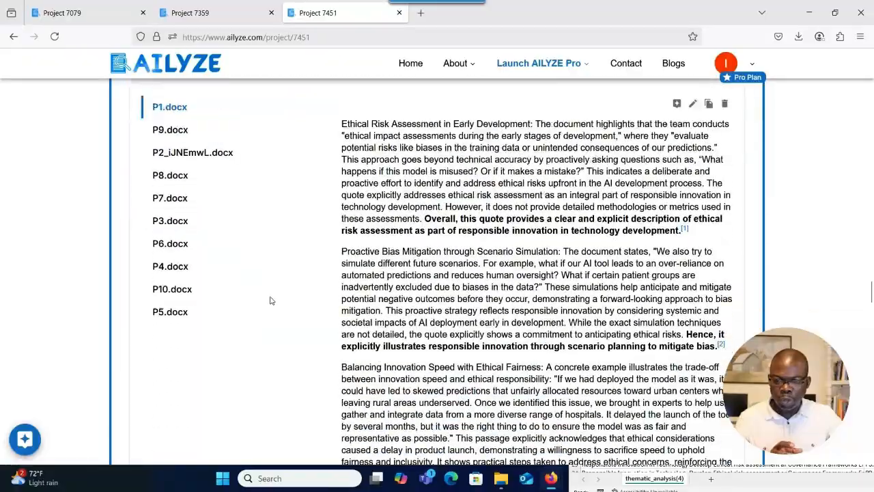
scroll(269, 301, up, 4)
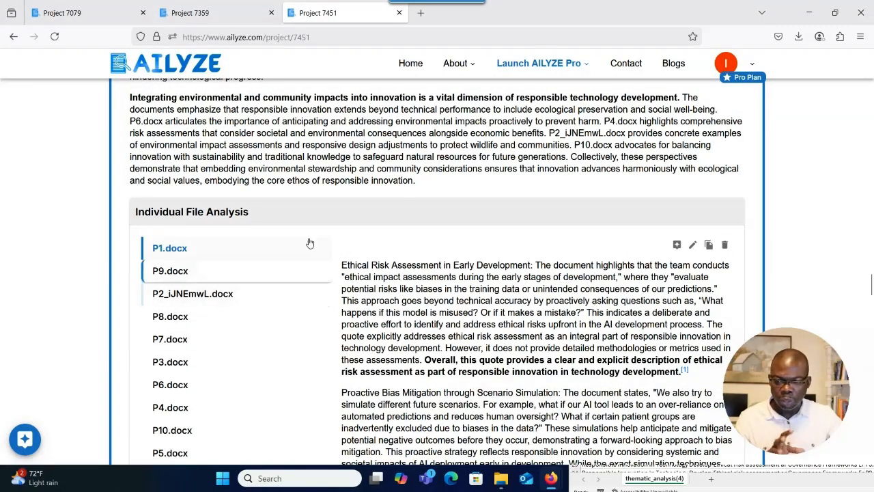
scroll(305, 254, down, 1)
scroll(347, 249, down, 10)
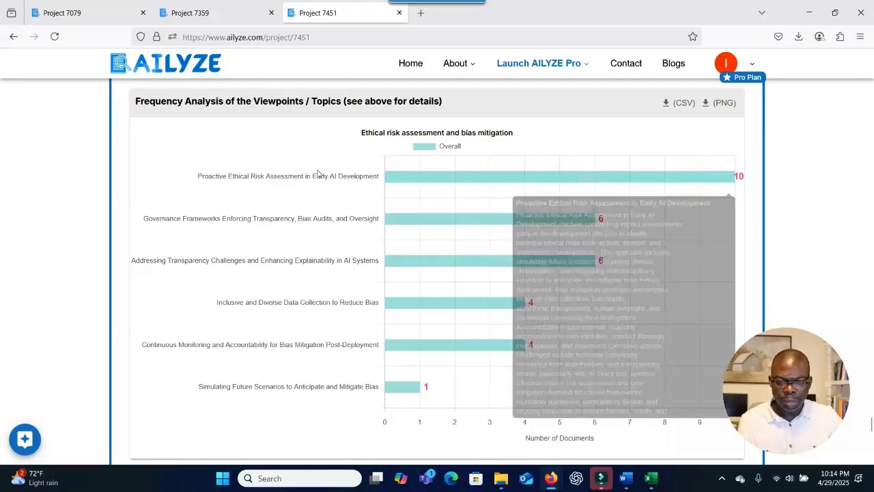
mouse_move(464, 223)
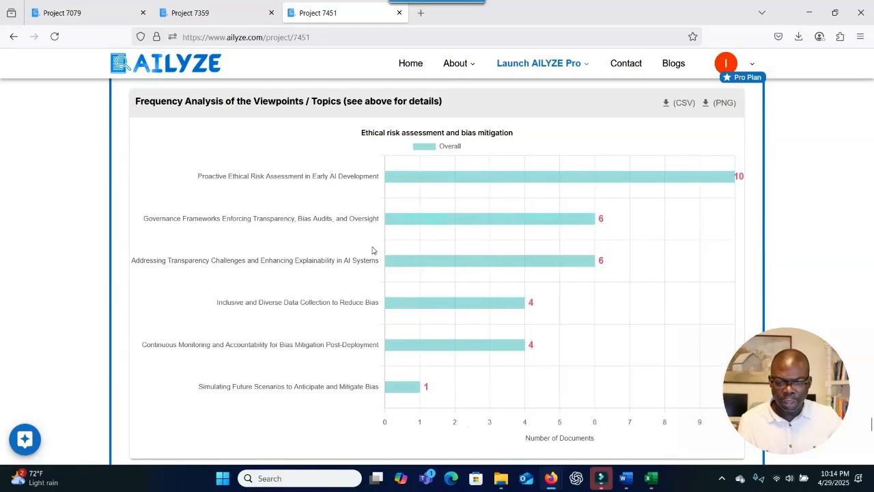
scroll(378, 252, down, 5)
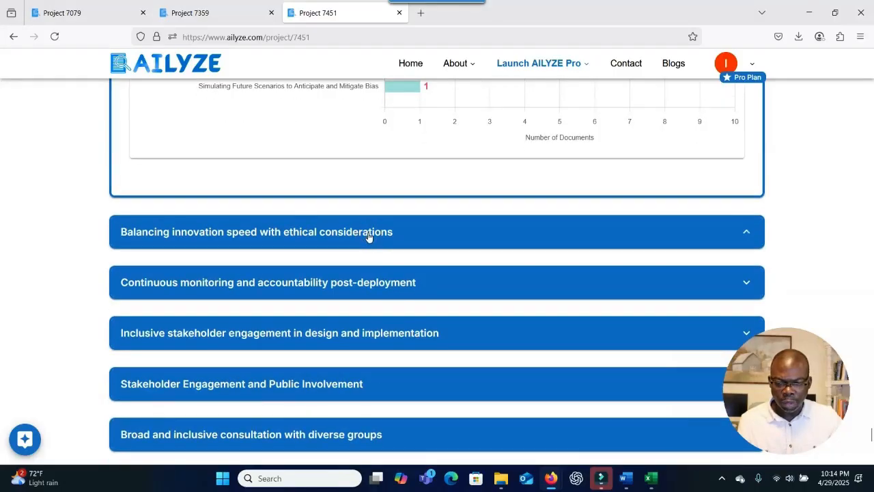
scroll(369, 236, down, 5)
scroll(369, 237, up, 2)
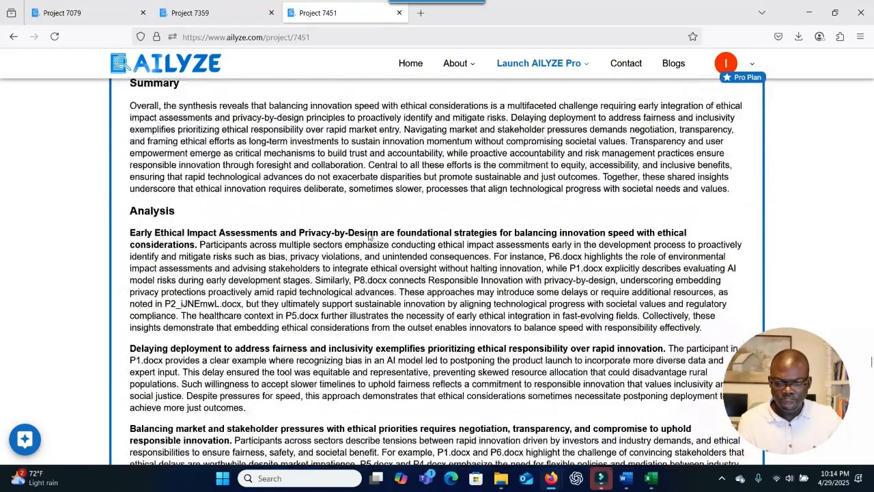
scroll(369, 236, down, 1)
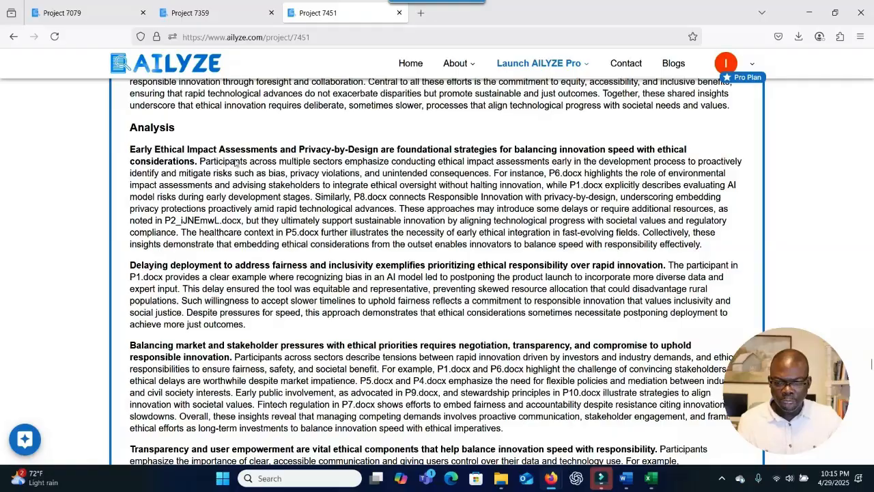
scroll(310, 187, down, 8)
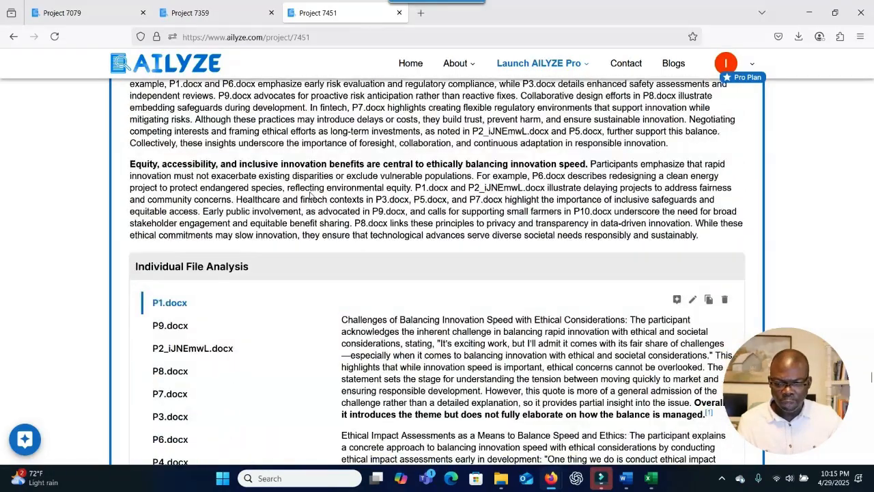
scroll(355, 198, down, 1)
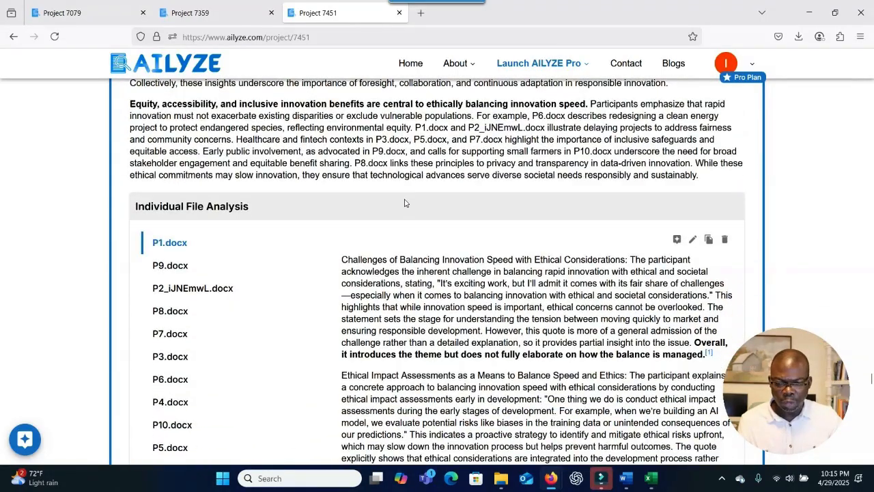
scroll(404, 202, down, 15)
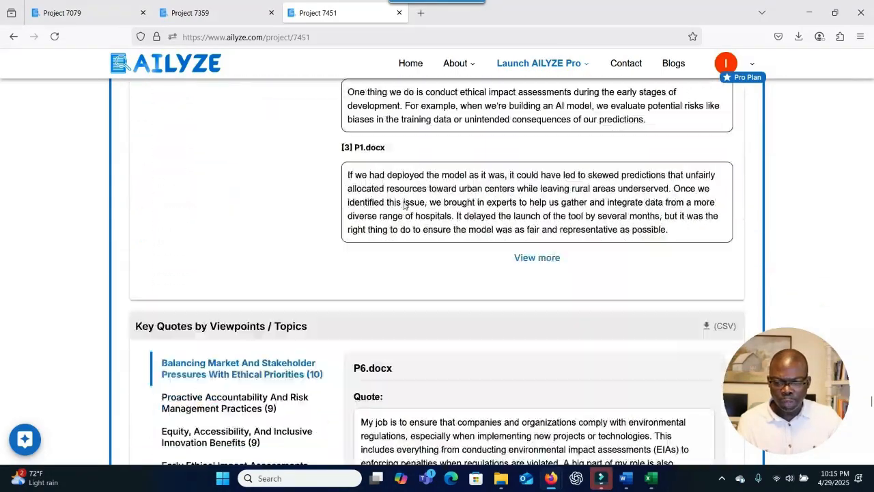
scroll(403, 206, down, 10)
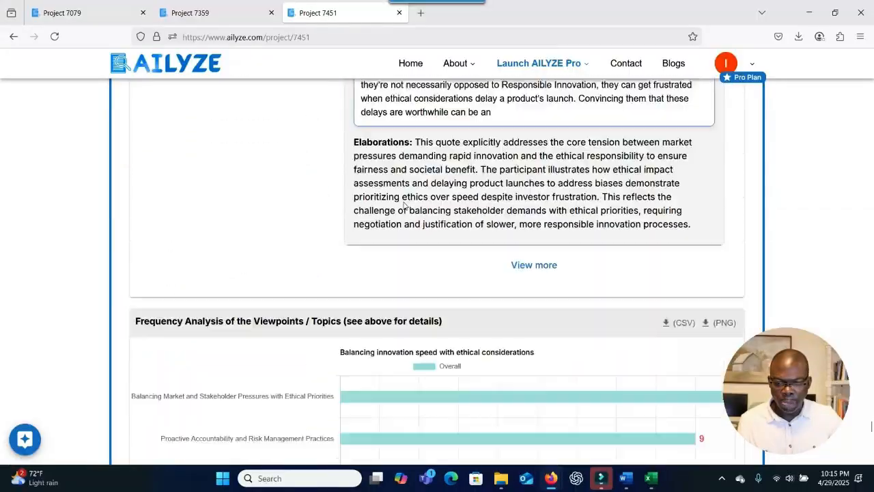
scroll(403, 205, up, 3)
scroll(404, 206, down, 6)
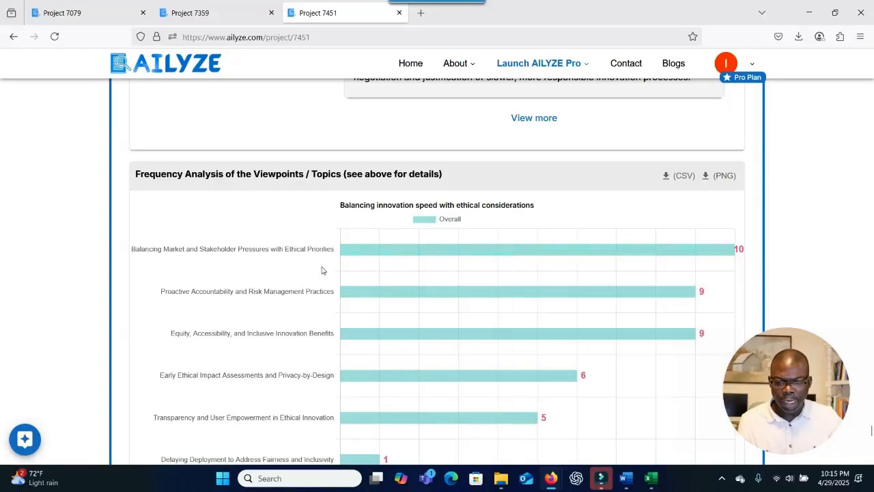
scroll(321, 265, down, 8)
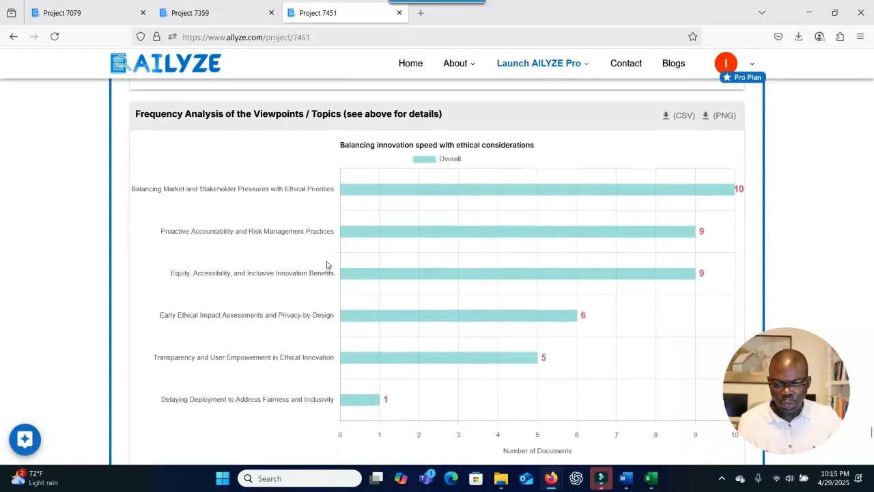
scroll(334, 258, down, 3)
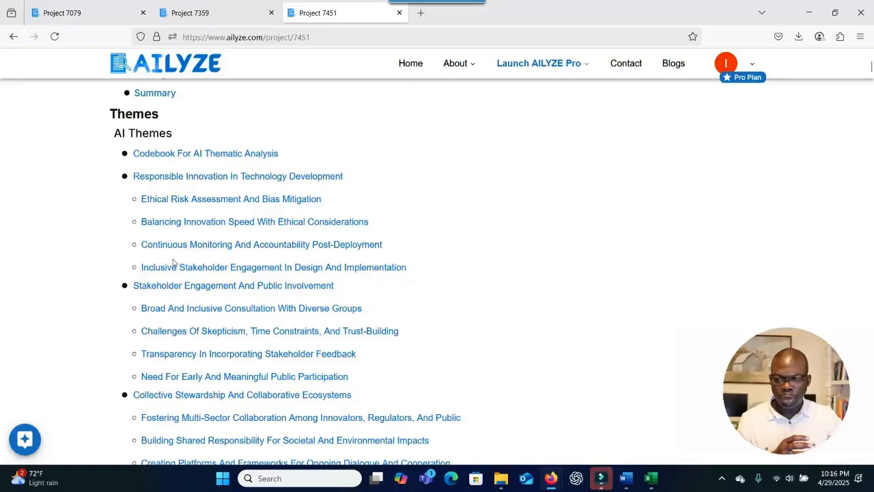
Jump to the Ethical Risk Assessment And Bias Mitigation theme and read its analysis.
scroll(195, 402, down, 2)
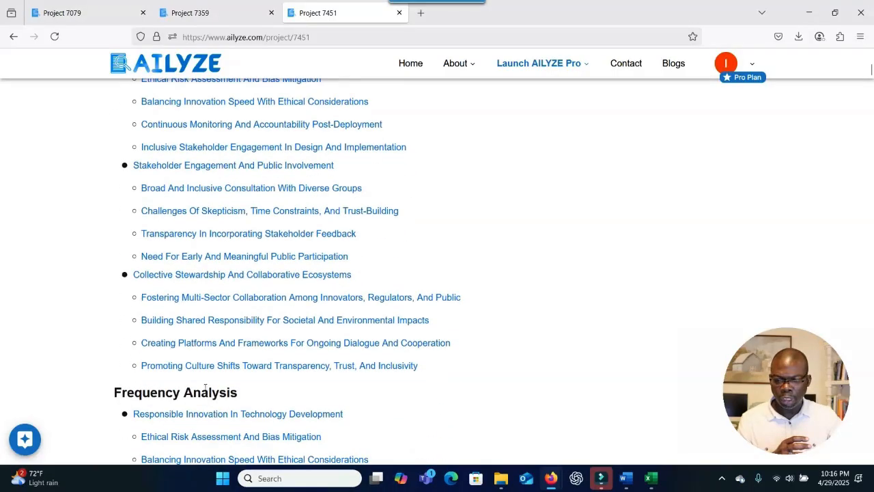
scroll(183, 356, up, 2)
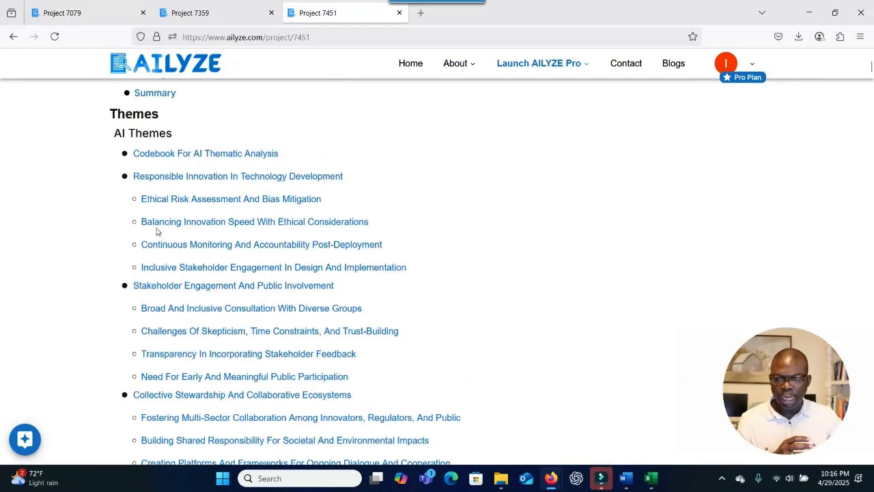
click(223, 199)
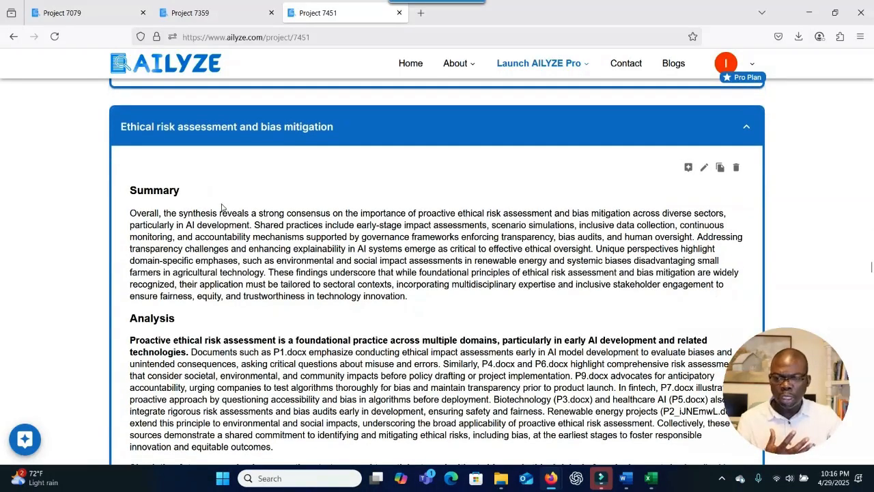
scroll(239, 286, down, 2)
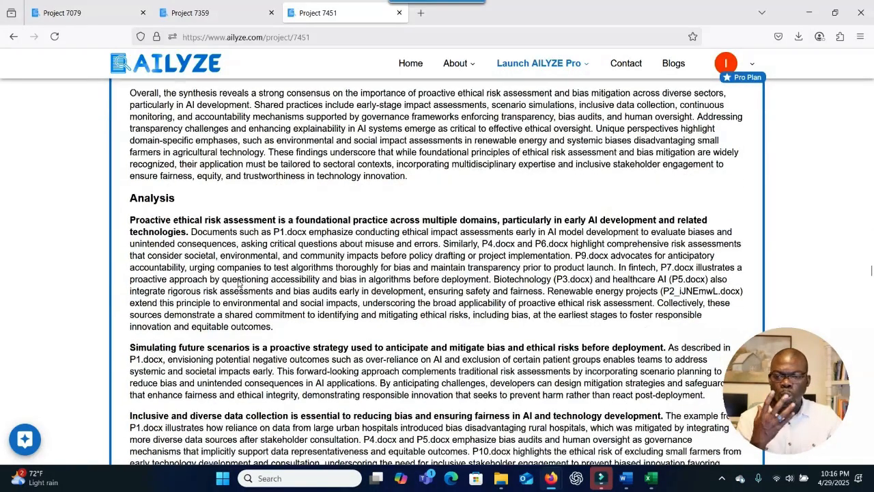
scroll(242, 278, down, 20)
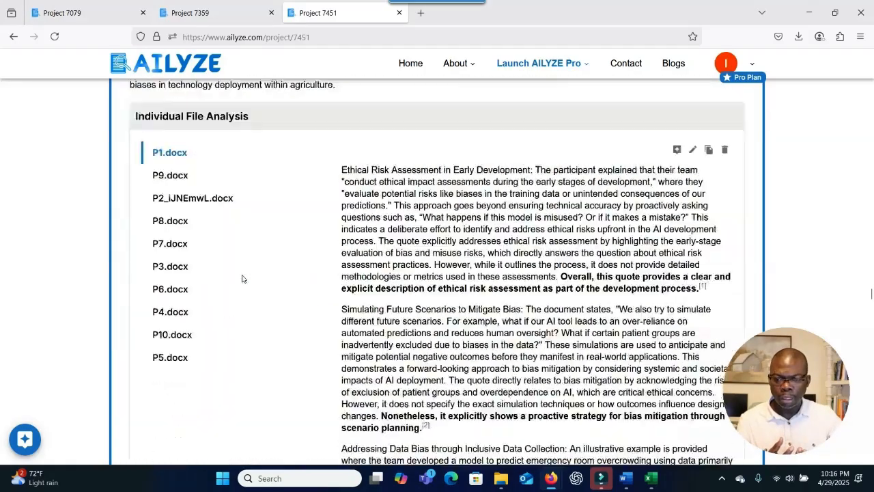
scroll(242, 279, down, 15)
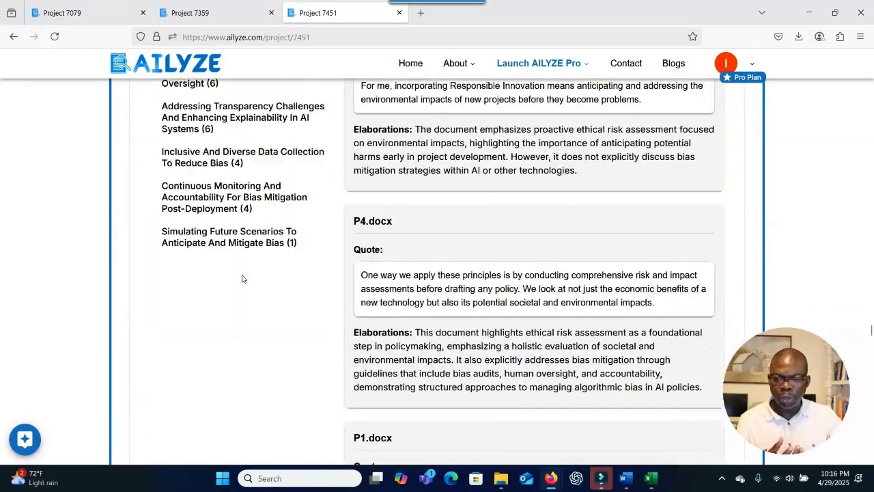
scroll(242, 276, up, 3)
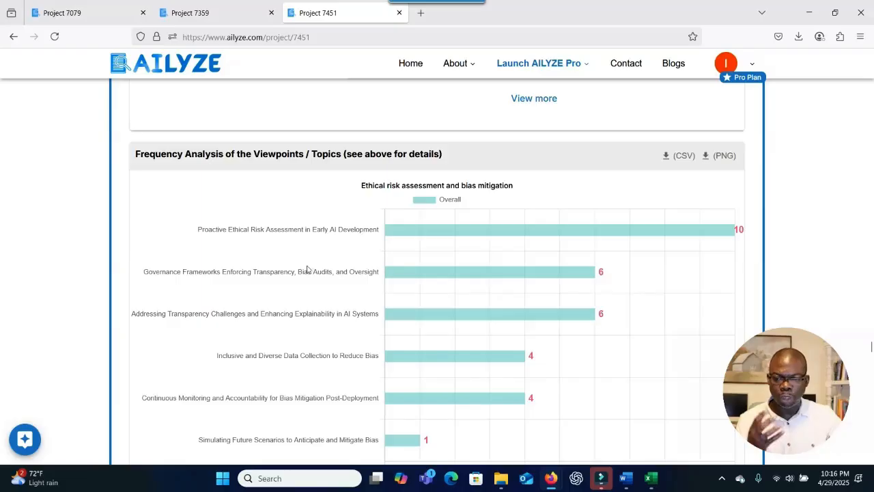
Scroll through the theme's frequency chart, then drag the scrollbar back to the page top.
scroll(303, 303, down, 15)
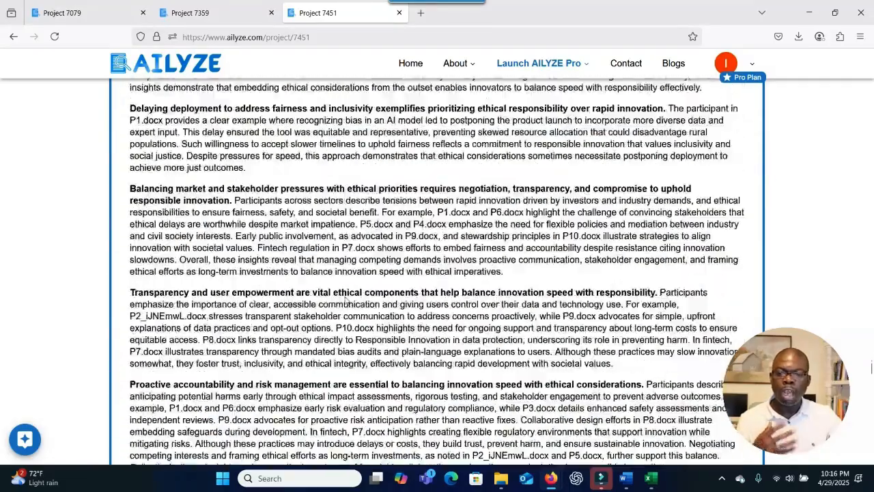
scroll(347, 301, down, 10)
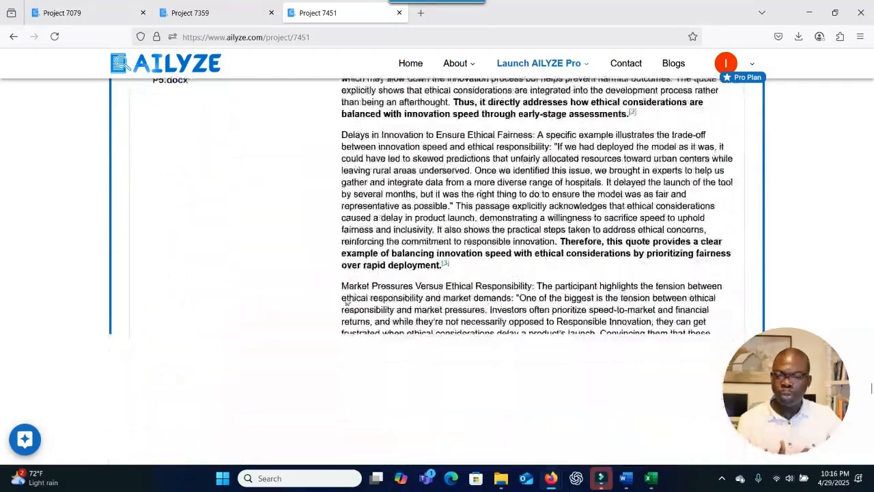
scroll(347, 301, down, 3)
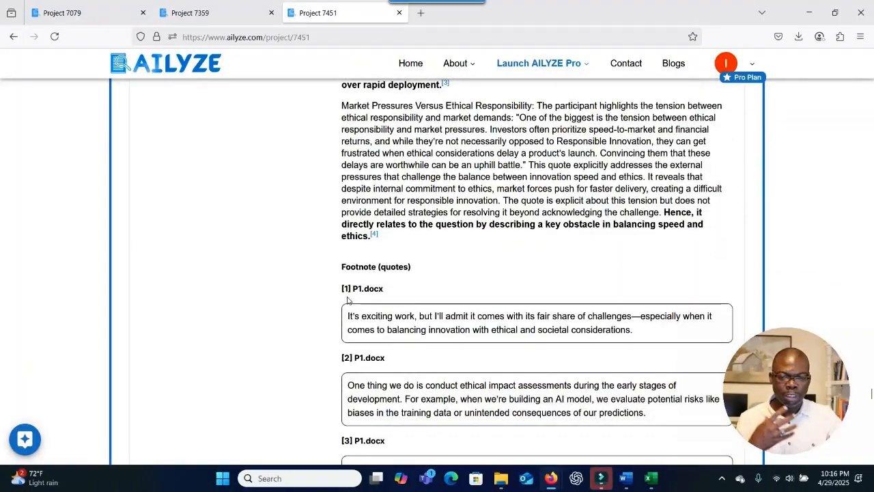
scroll(347, 301, down, 2)
scroll(347, 301, down, 3)
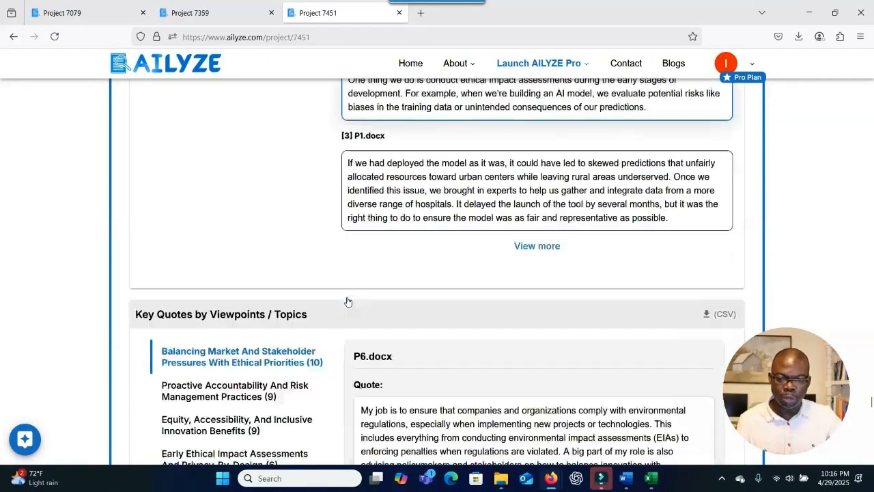
scroll(346, 301, down, 10)
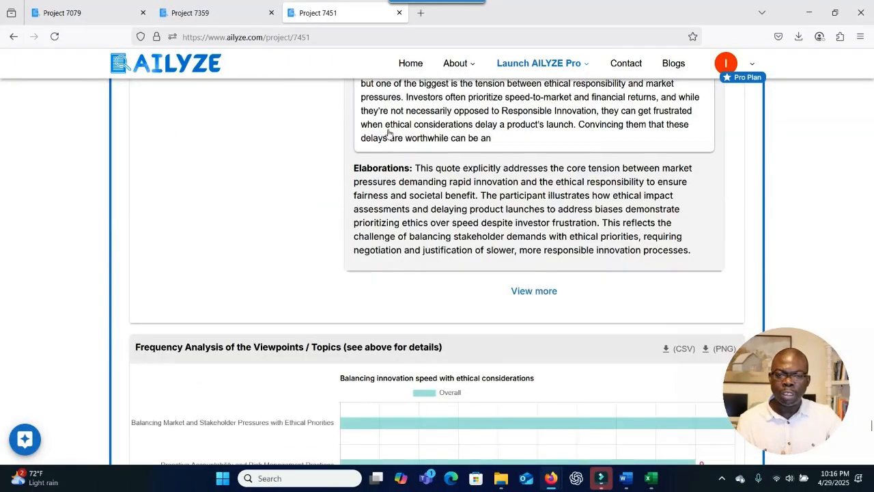
scroll(567, 112, up, 5)
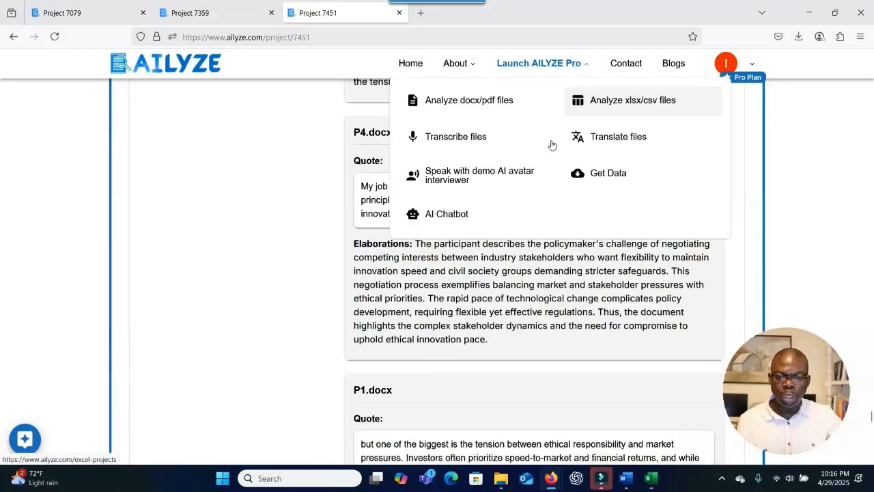
scroll(733, 160, up, 4)
drag(871, 289, 871, 84)
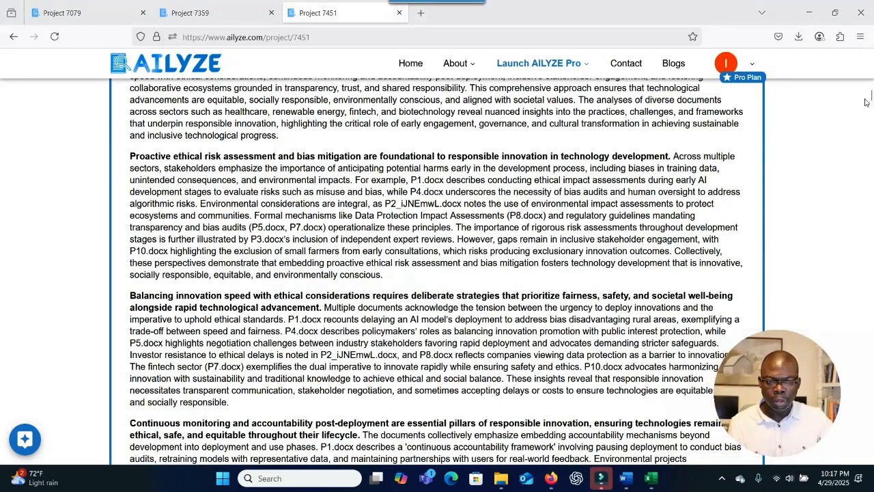
drag(870, 99, 871, 62)
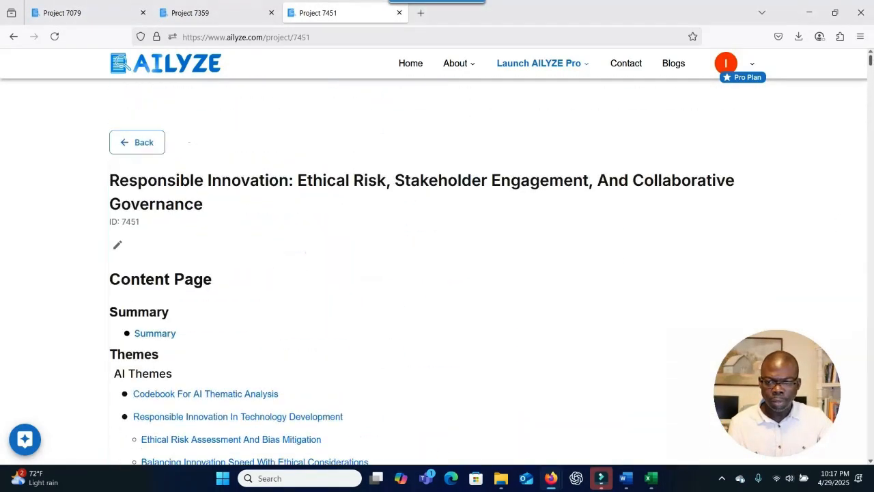
Go back to All Projects and open project 7452, Collaborative Governance, Inclusivity, And Accountability Framework.
click(134, 143)
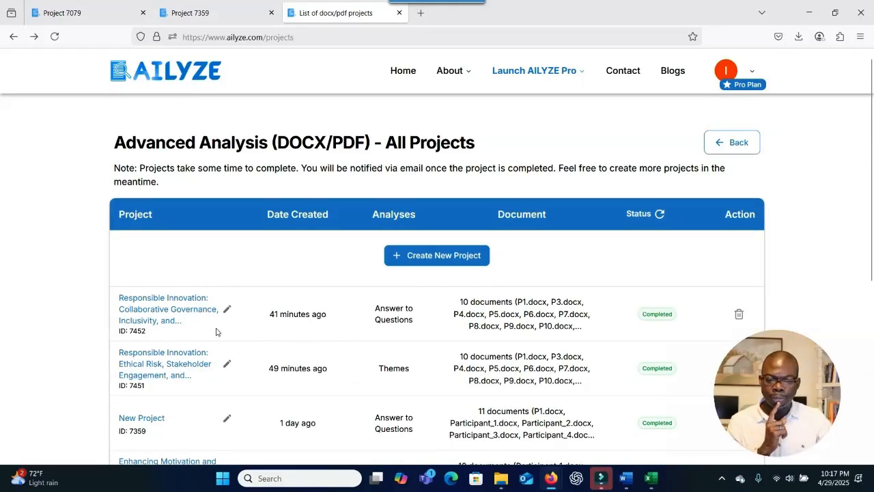
click(164, 315)
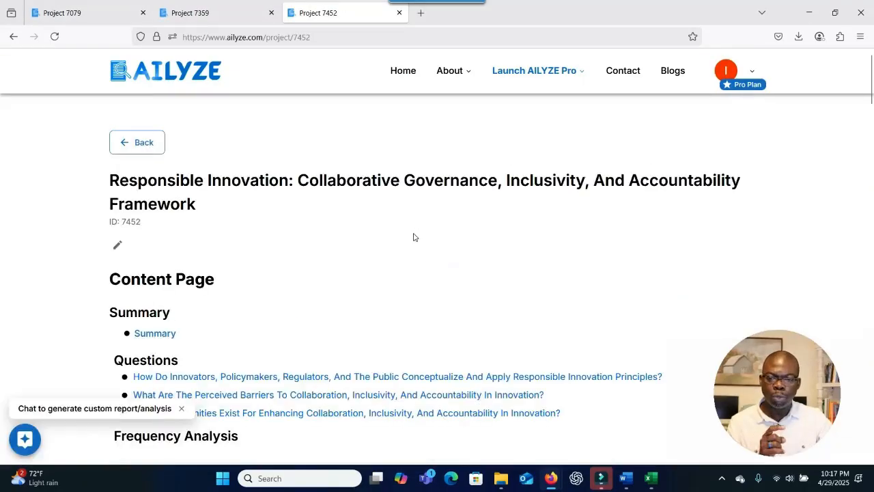
Scroll through project 7452's grounded theory Insights Summary until the three research questions appear.
scroll(414, 237, down, 2)
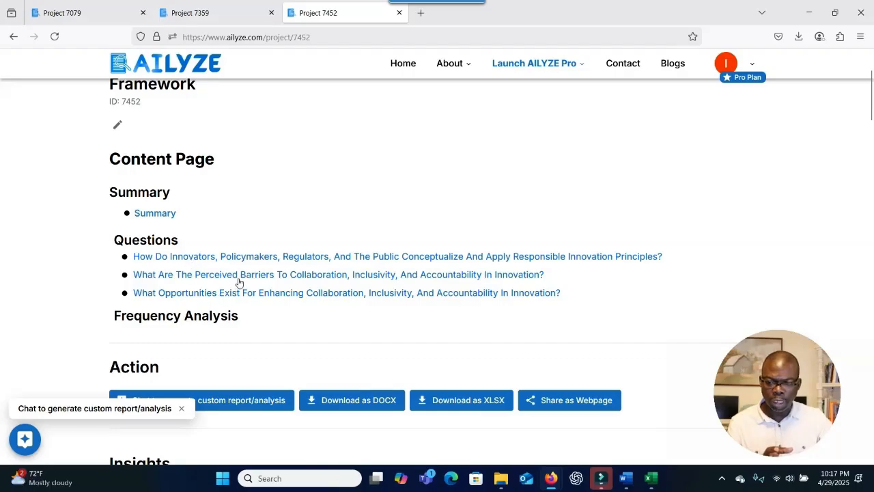
scroll(238, 282, down, 3)
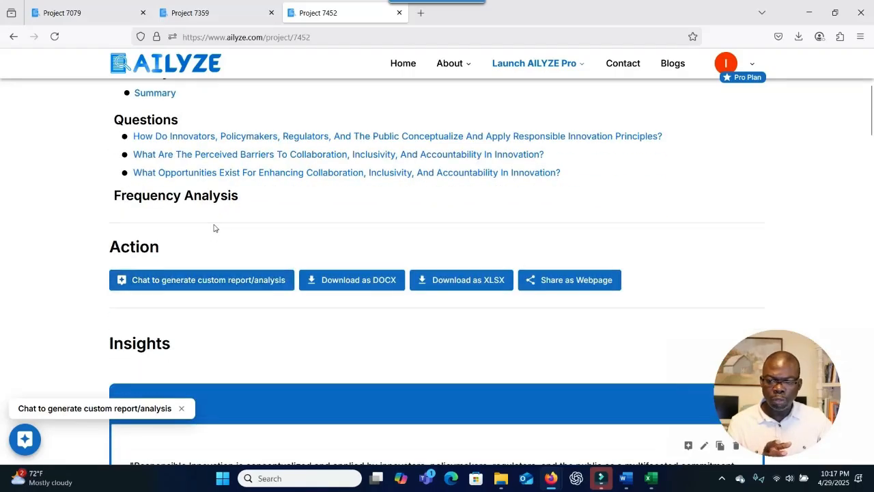
scroll(213, 228, down, 6)
scroll(215, 228, up, 1)
scroll(215, 228, down, 8)
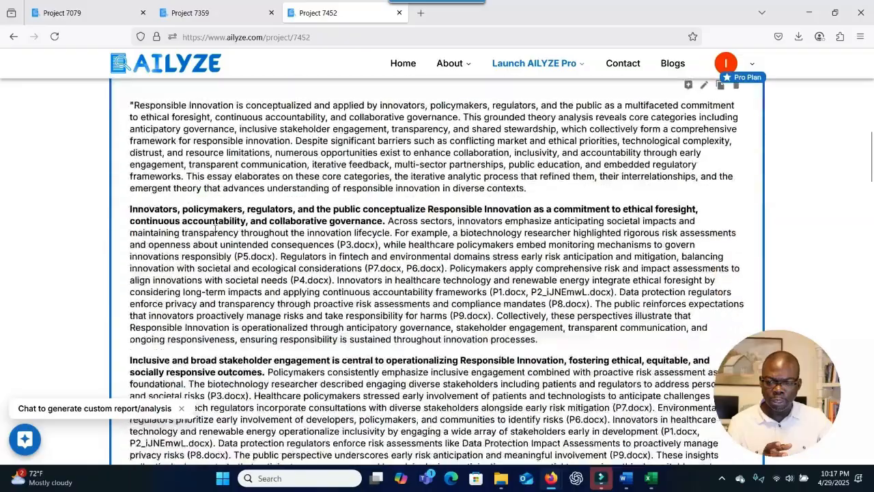
scroll(215, 228, up, 2)
scroll(215, 228, up, 3)
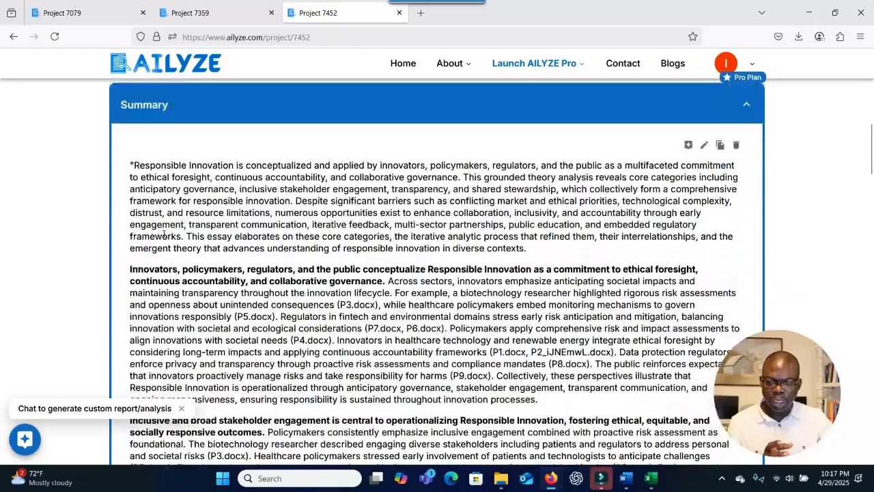
scroll(387, 284, down, 8)
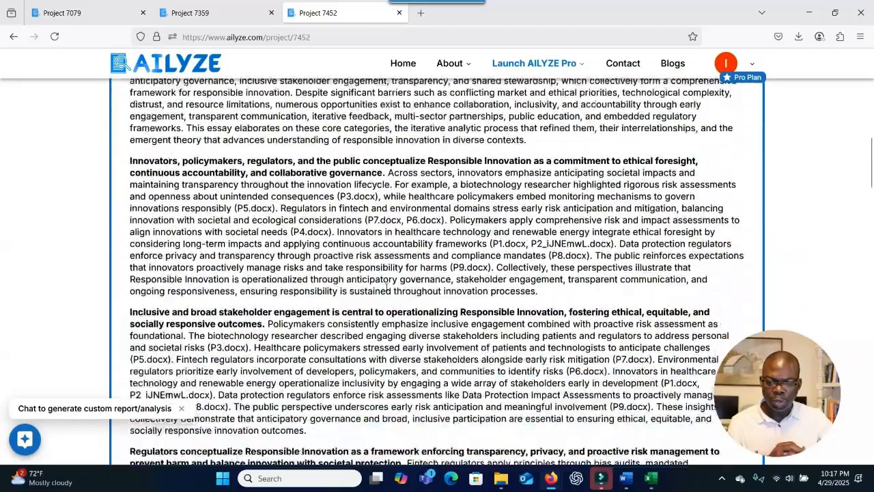
scroll(388, 284, down, 20)
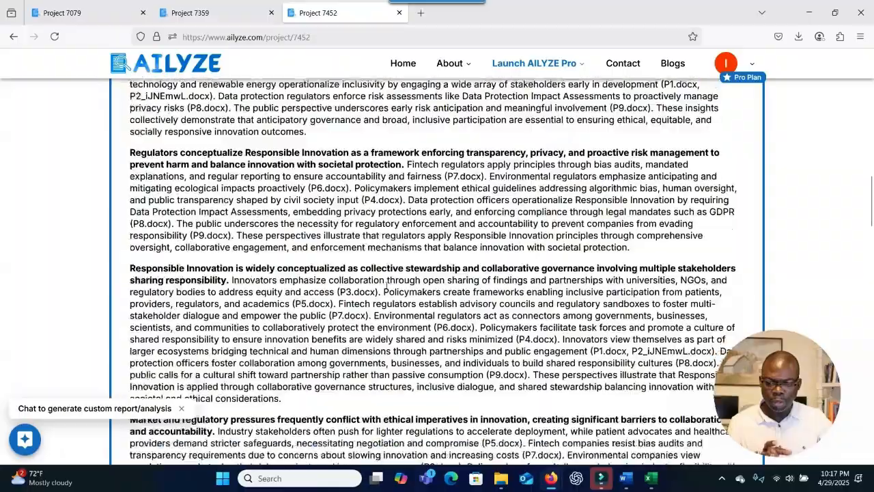
scroll(387, 284, down, 20)
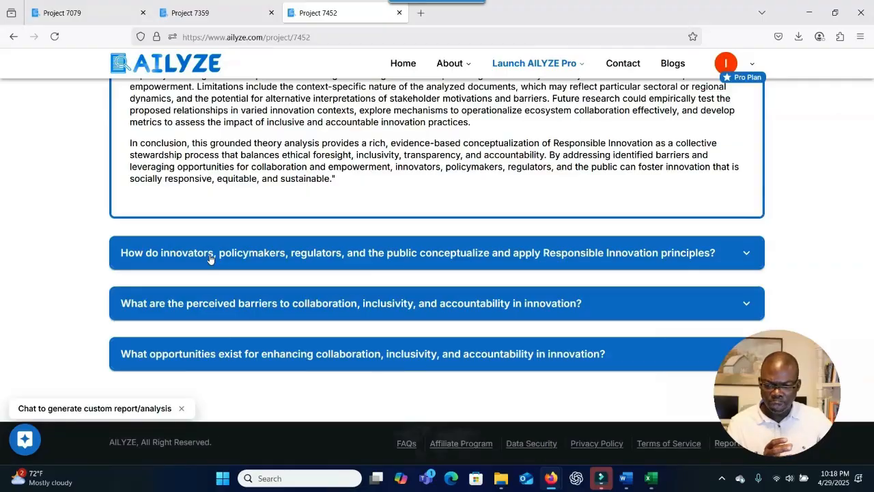
Expand the first research question and scroll through its Summary and Analysis sections.
click(266, 232)
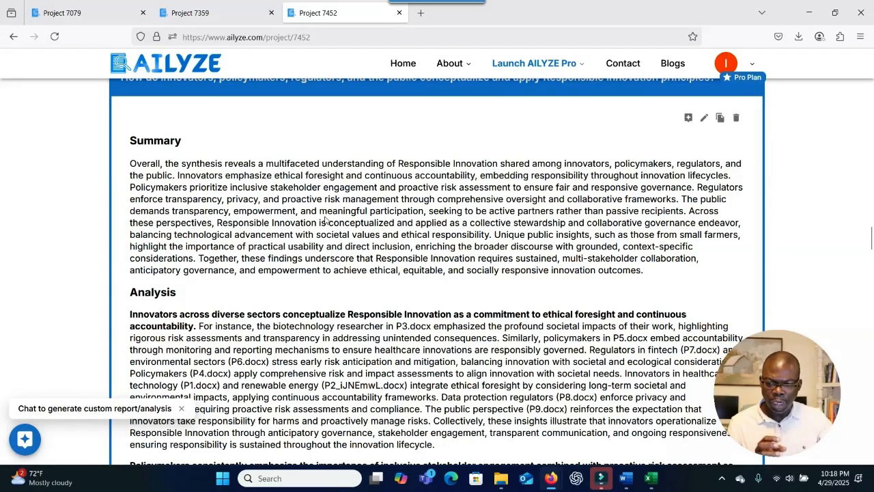
scroll(253, 229, down, 4)
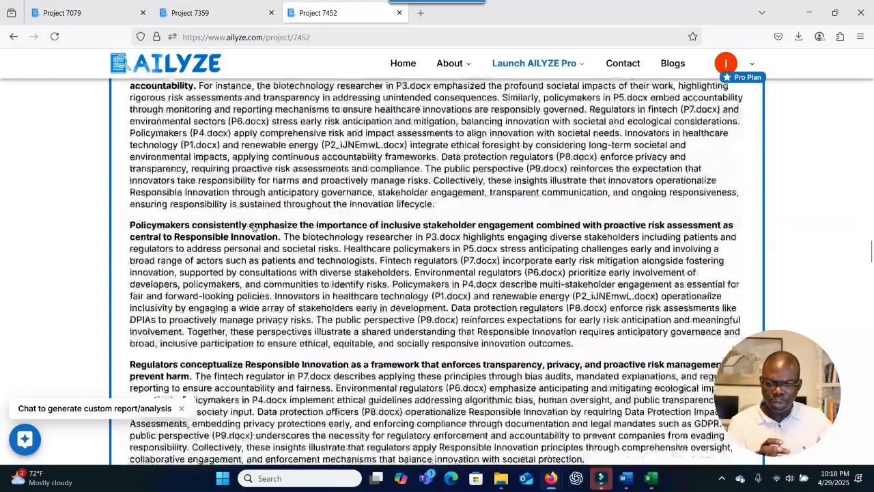
scroll(164, 142, up, 1)
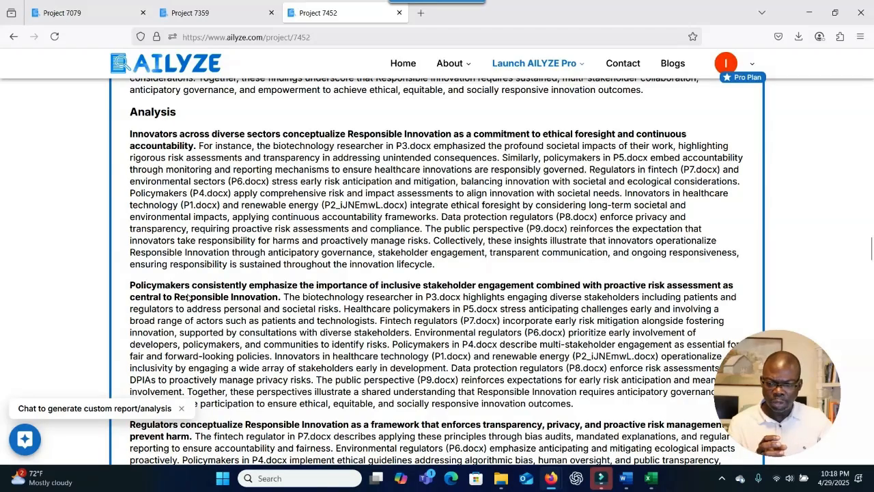
scroll(188, 297, down, 3)
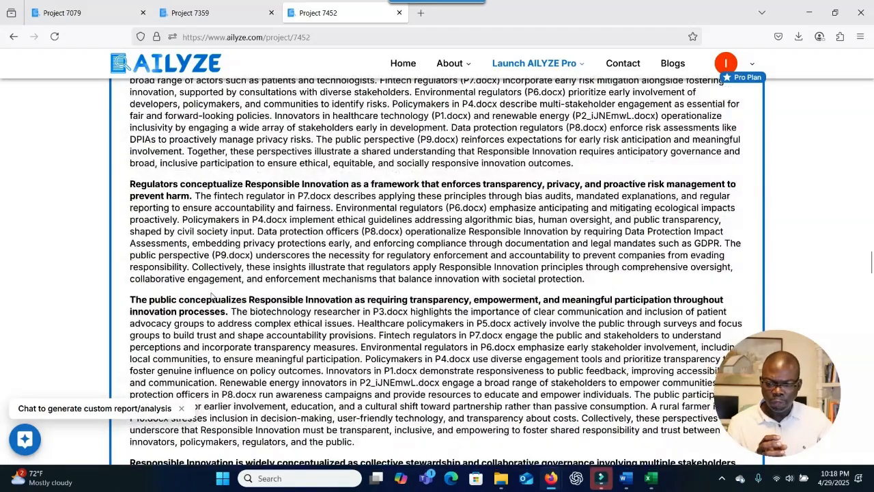
scroll(213, 295, down, 3)
scroll(225, 259, down, 3)
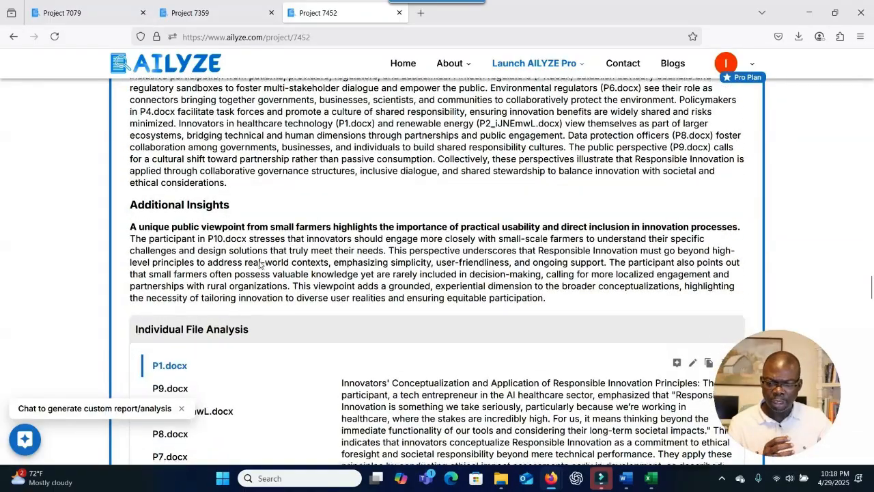
scroll(260, 265, down, 2)
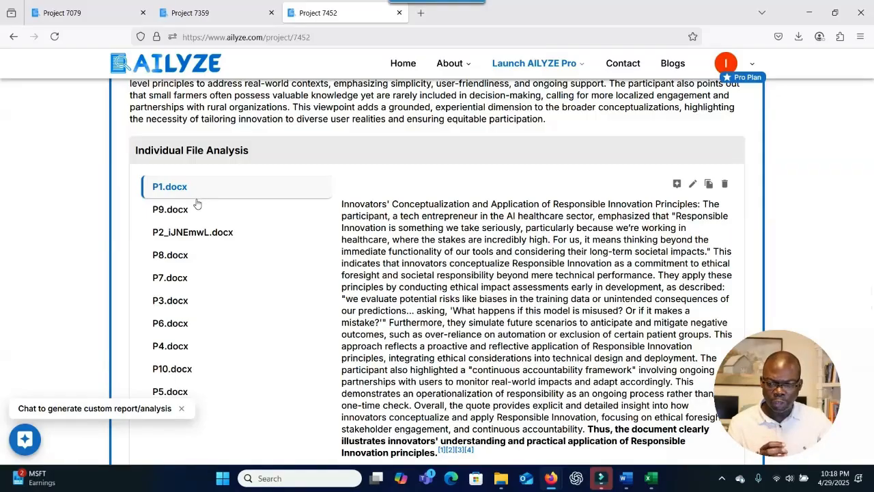
scroll(266, 221, down, 1)
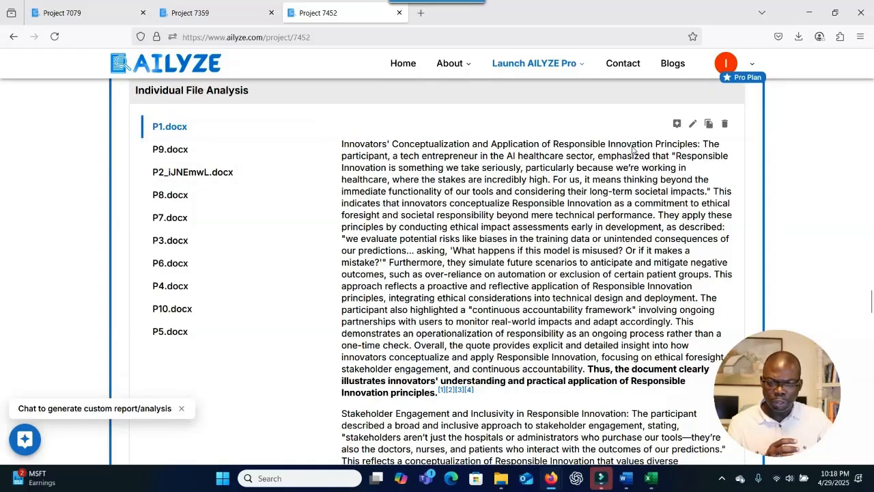
Select the P1.docx heading and read its Individual File Analysis with citations.
drag(699, 145, 340, 142)
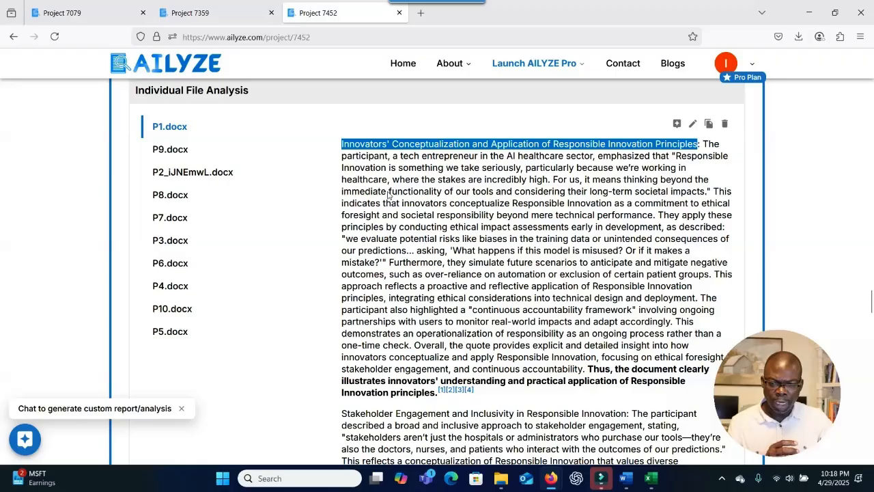
scroll(392, 236, down, 1)
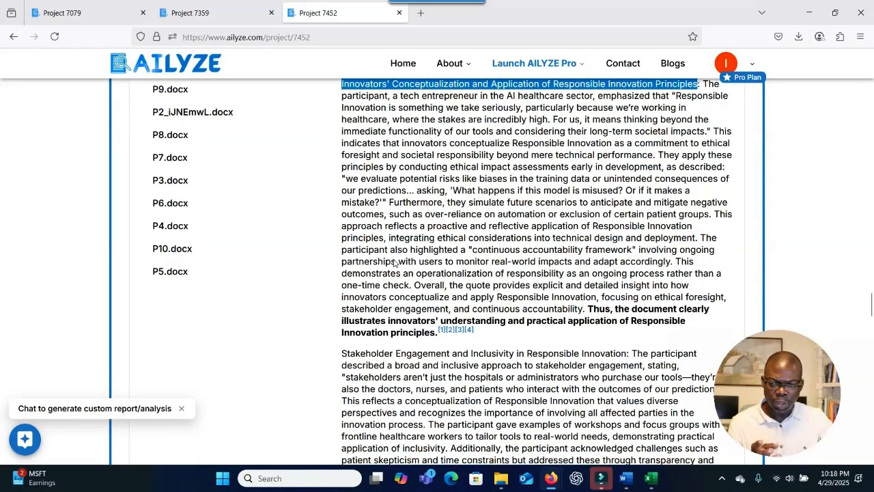
scroll(395, 263, up, 1)
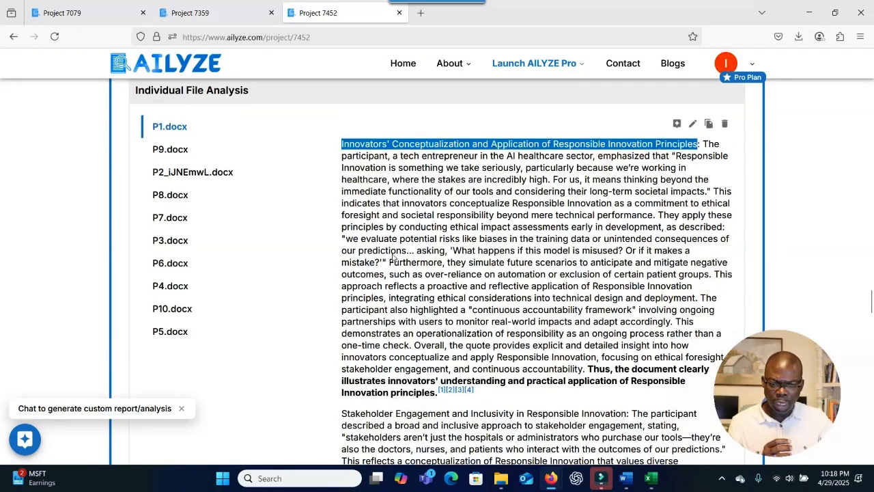
scroll(393, 257, down, 1)
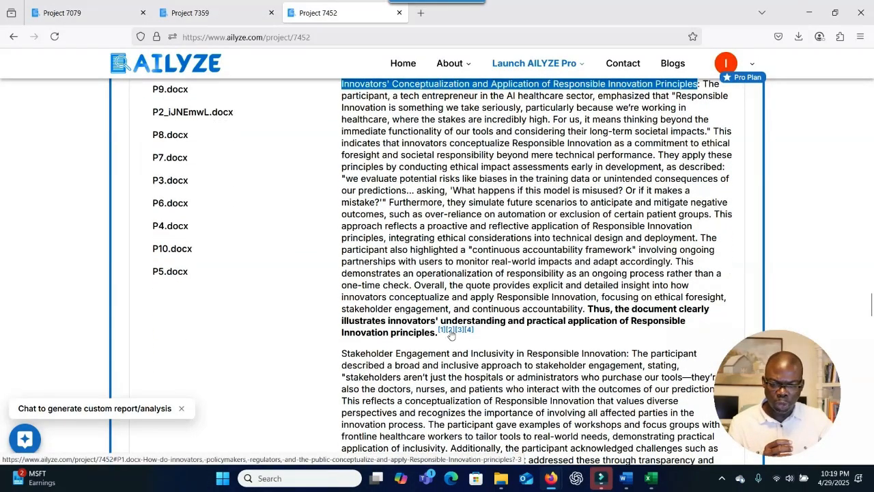
scroll(464, 326, down, 2)
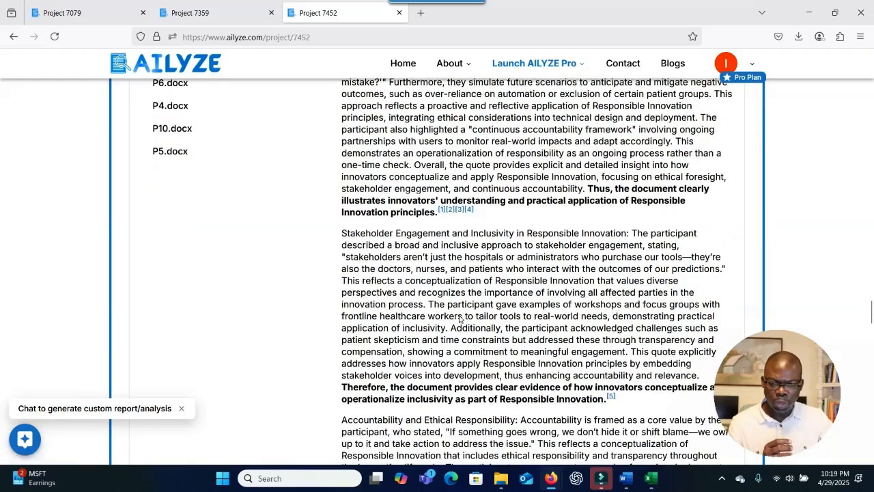
Read the P1.docx passage behind citation [1], then scroll down to the Frequency Analysis chart.
click(441, 209)
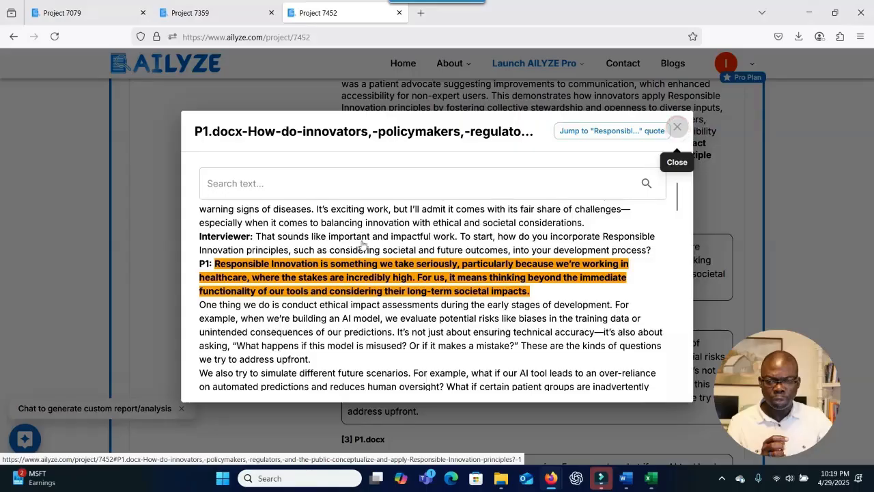
click(678, 130)
scroll(282, 239, up, 2)
scroll(282, 239, down, 15)
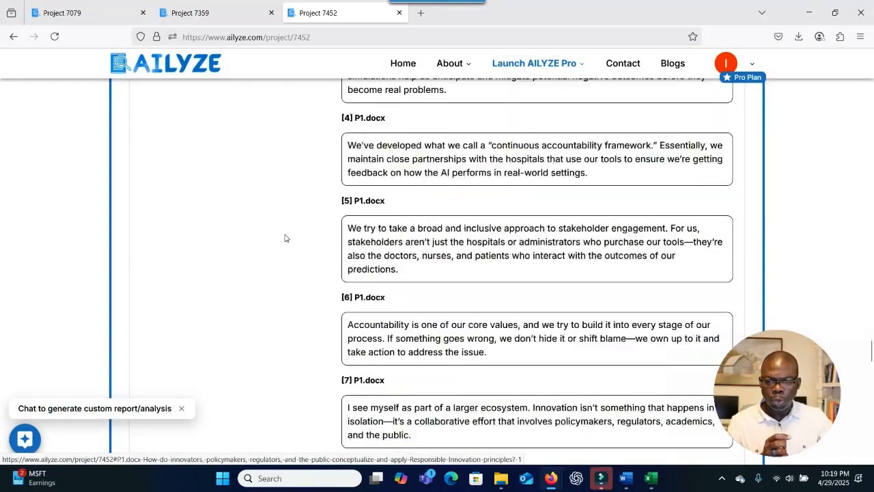
scroll(289, 238, down, 12)
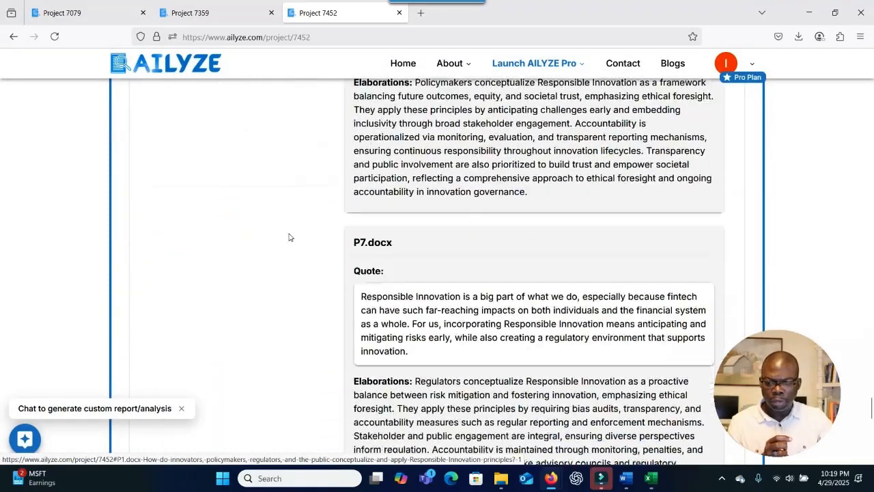
scroll(288, 237, up, 1)
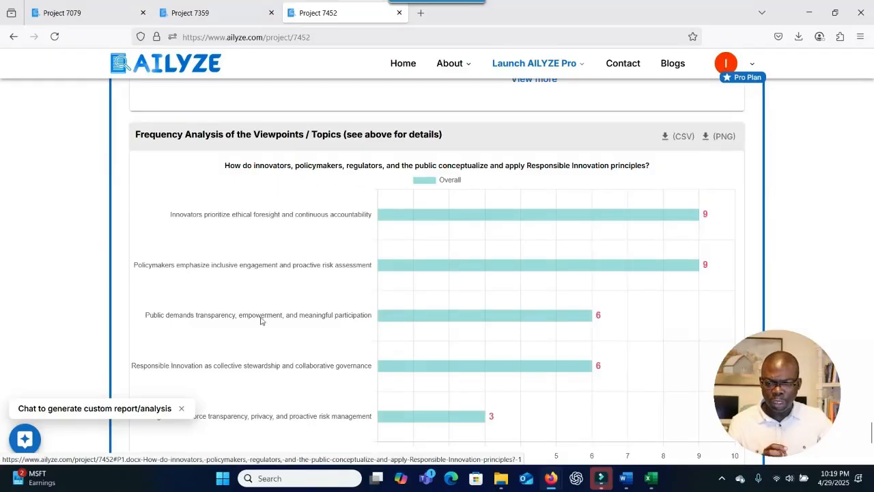
Read the chart's viewpoint counts (9, 6, 3), then scroll on to the two remaining questions.
mouse_move(451, 218)
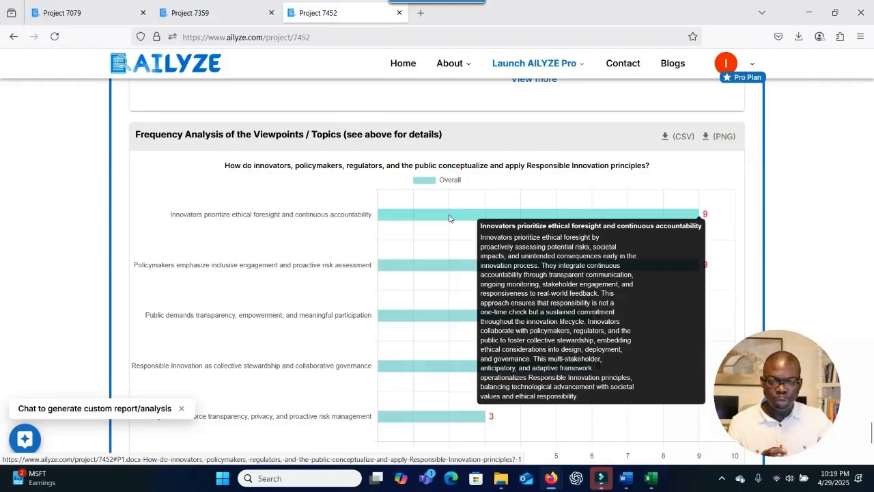
scroll(449, 218, down, 2)
mouse_move(327, 200)
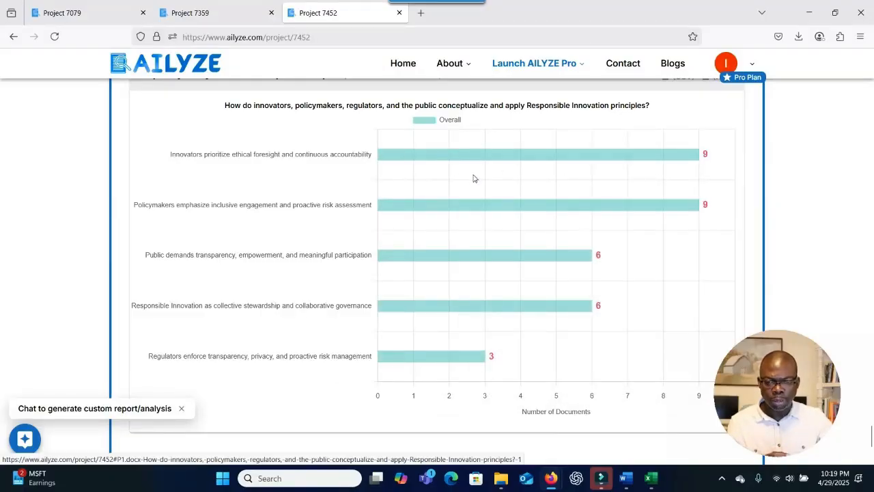
scroll(472, 178, down, 3)
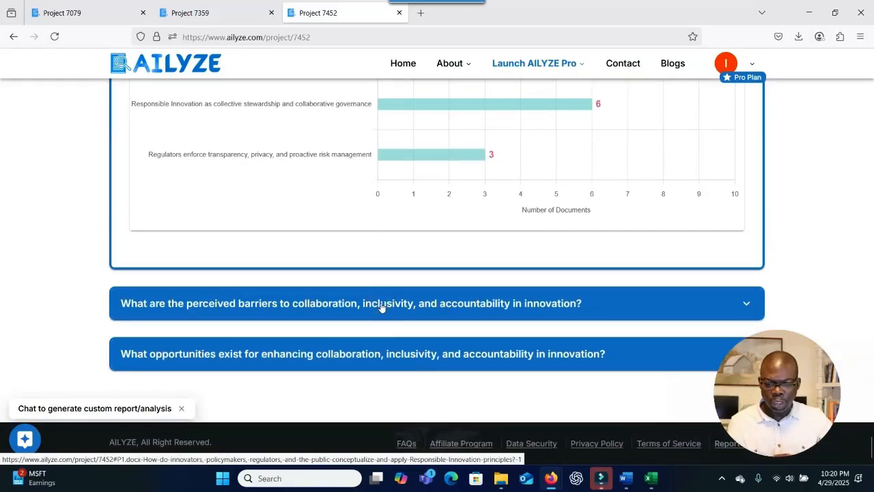
Expand the perceived barriers findings and copy that question's summary text.
click(381, 307)
scroll(383, 307, down, 5)
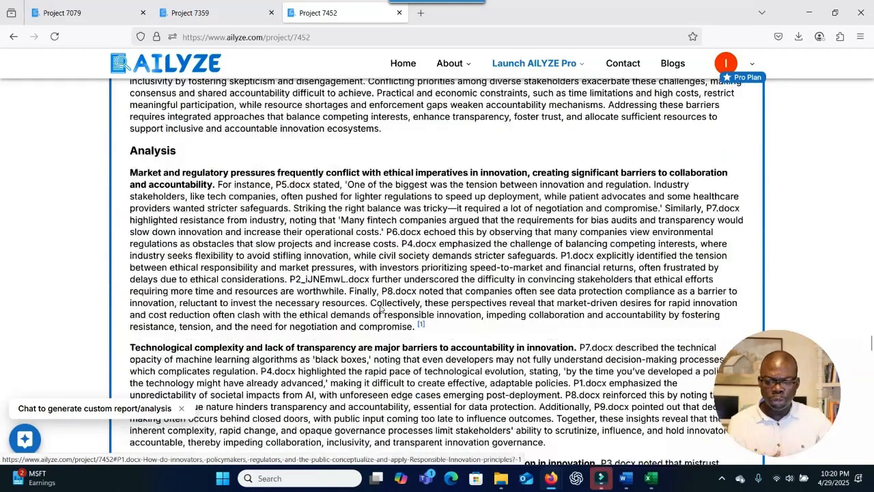
scroll(384, 308, up, 3)
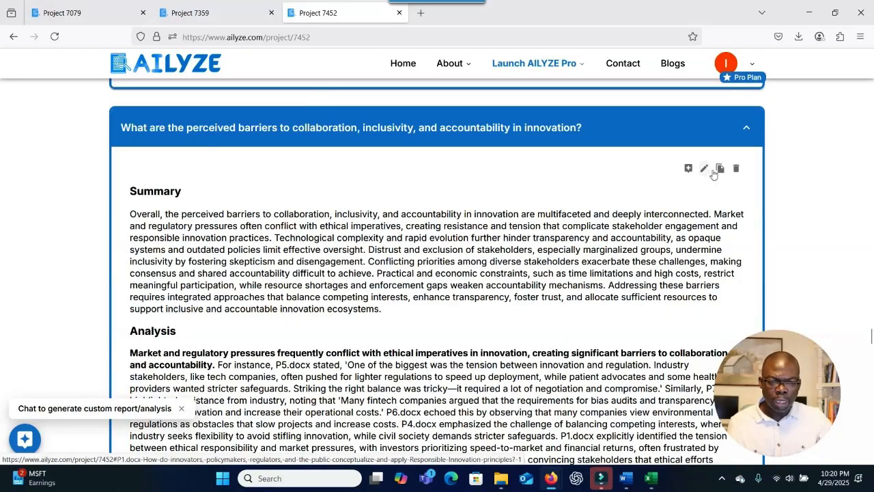
click(719, 171)
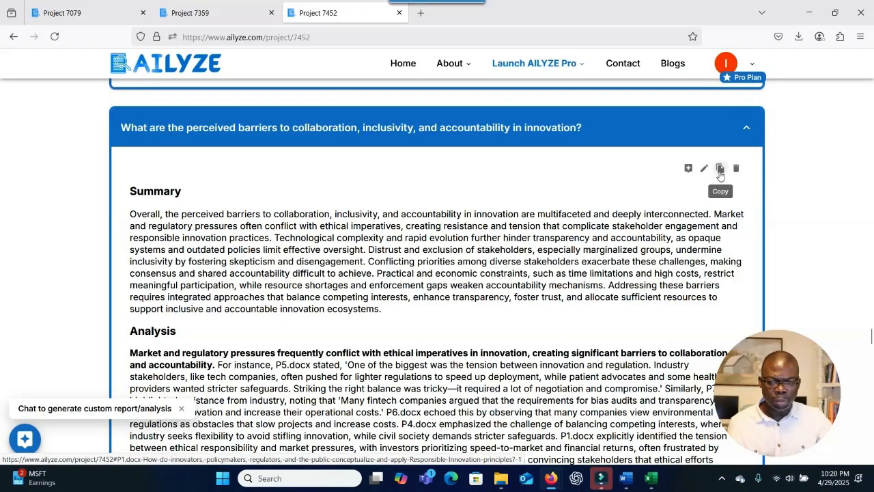
Scroll past the quote cards to the barriers chart, led by stakeholder distrust at 10.
scroll(605, 217, down, 10)
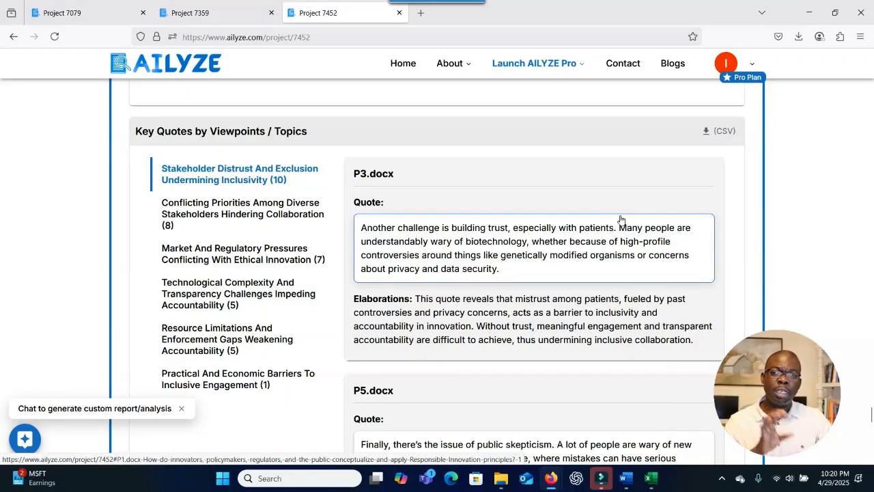
scroll(622, 222, down, 2)
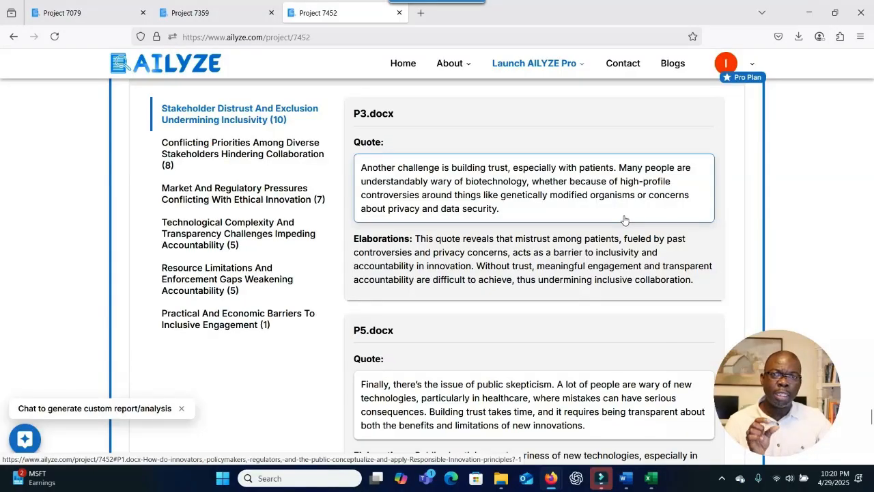
scroll(624, 219, down, 15)
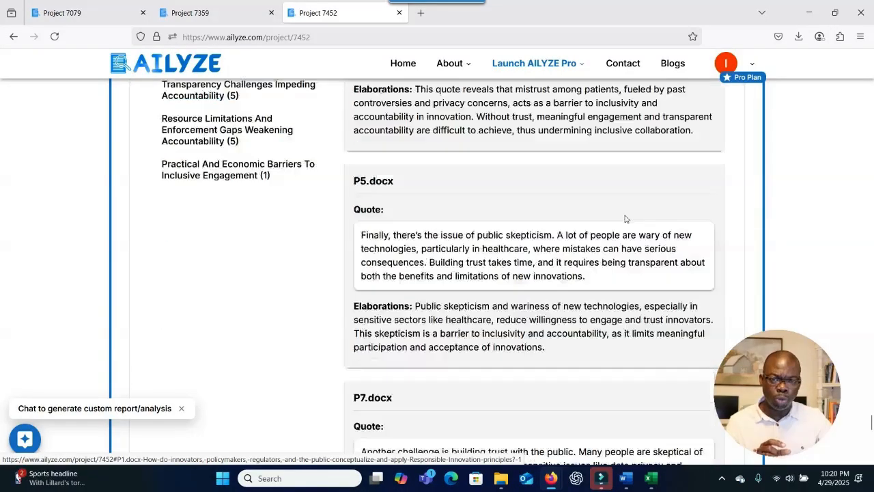
scroll(625, 219, down, 4)
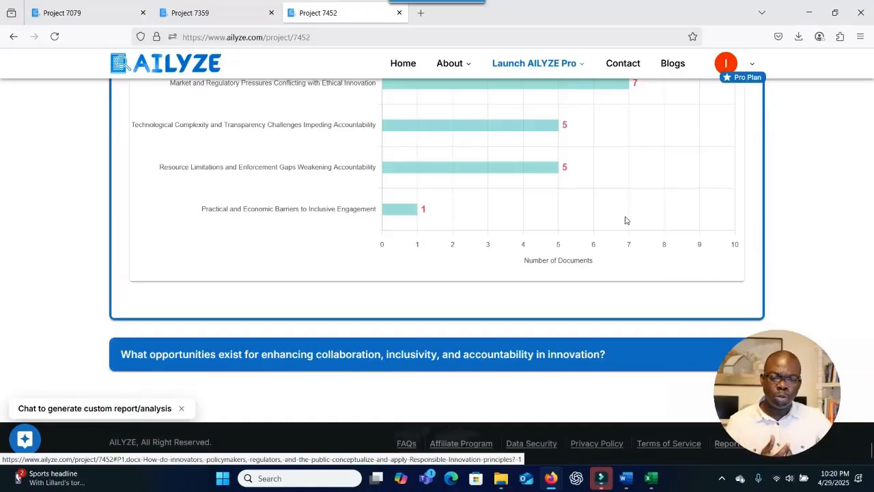
scroll(626, 220, up, 5)
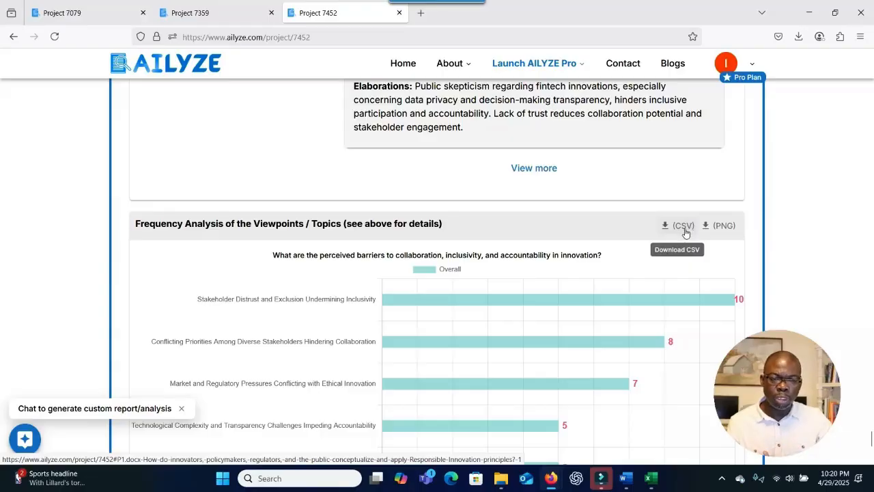
Download the barriers frequency data as chart-data(2).csv and open it in Excel.
mouse_move(478, 292)
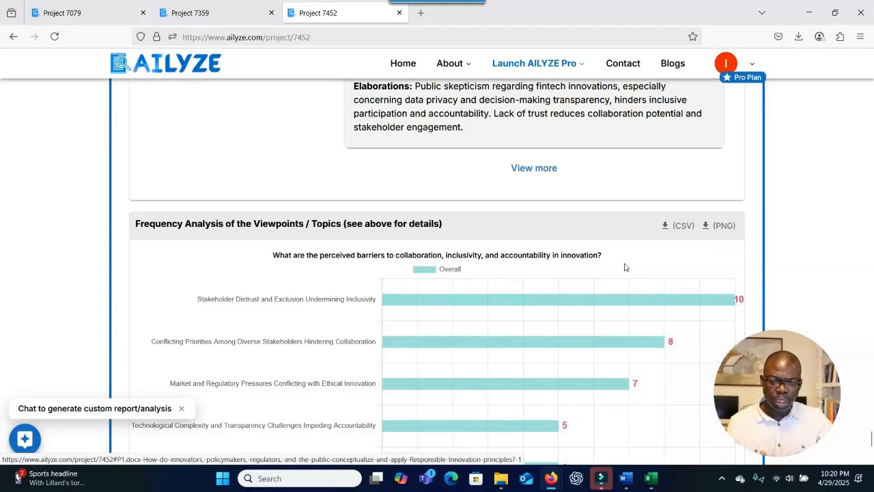
click(677, 228)
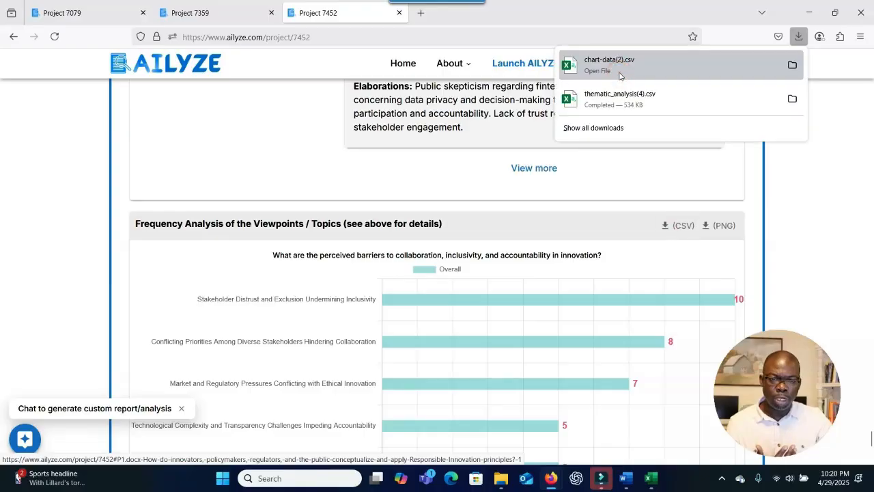
click(620, 77)
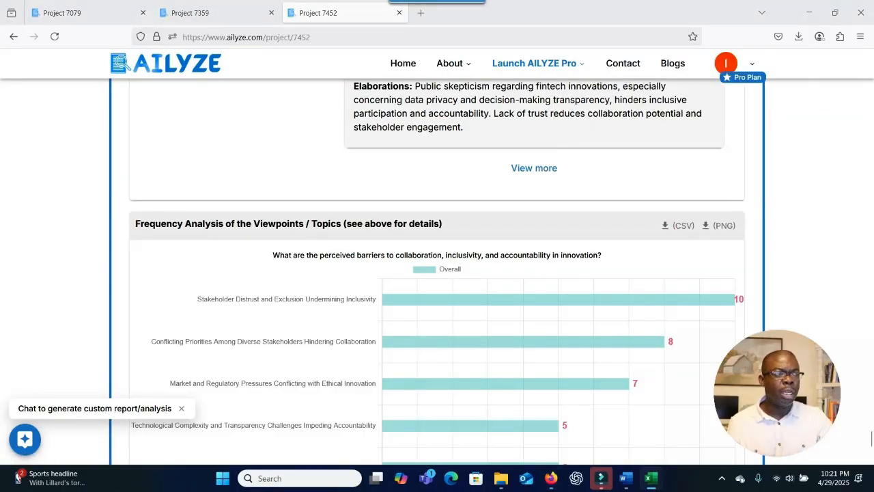
drag(353, 48, 470, 28)
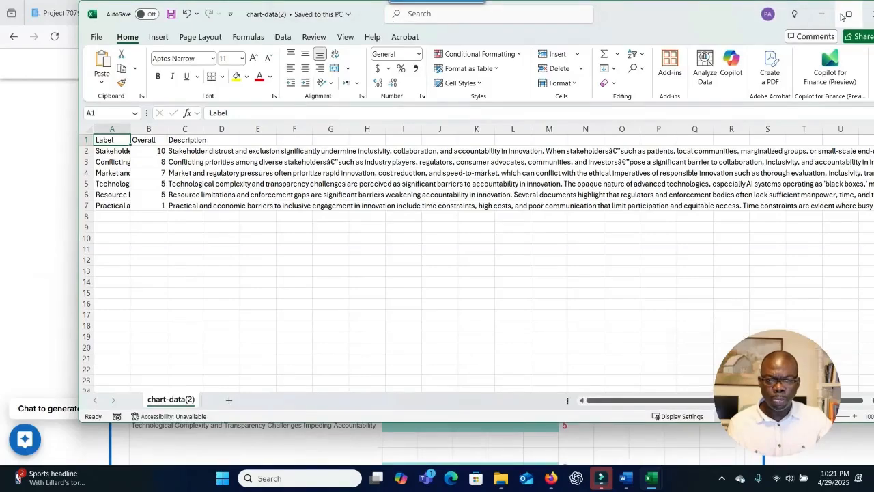
Maximize Excel and review the topic labels and Overall counts, from 10 down to 1.
click(843, 15)
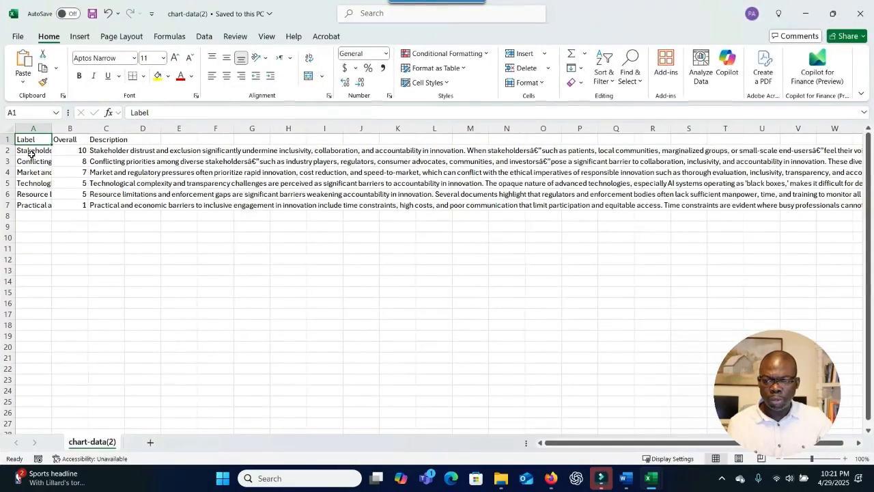
click(31, 152)
click(32, 172)
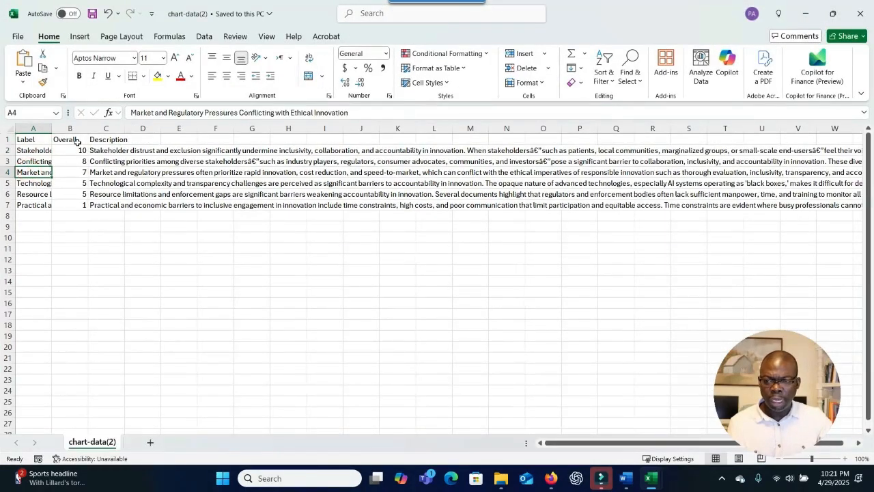
click(76, 140)
click(72, 151)
click(71, 162)
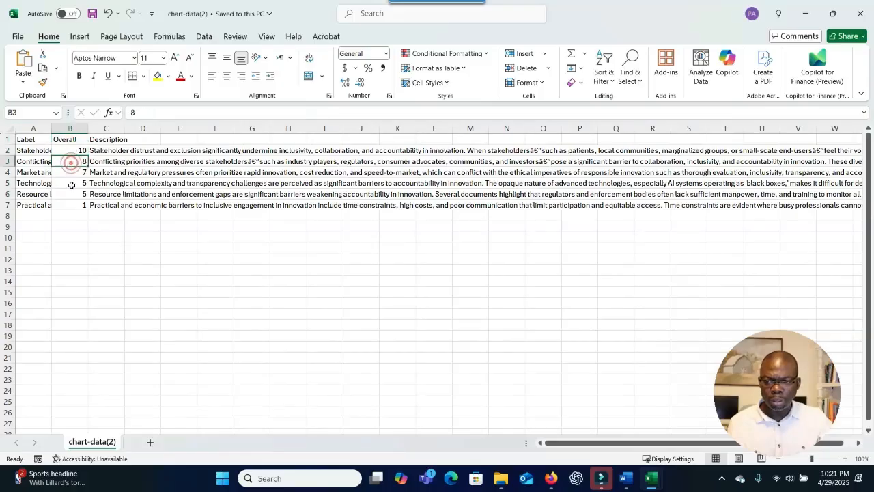
click(71, 183)
click(73, 205)
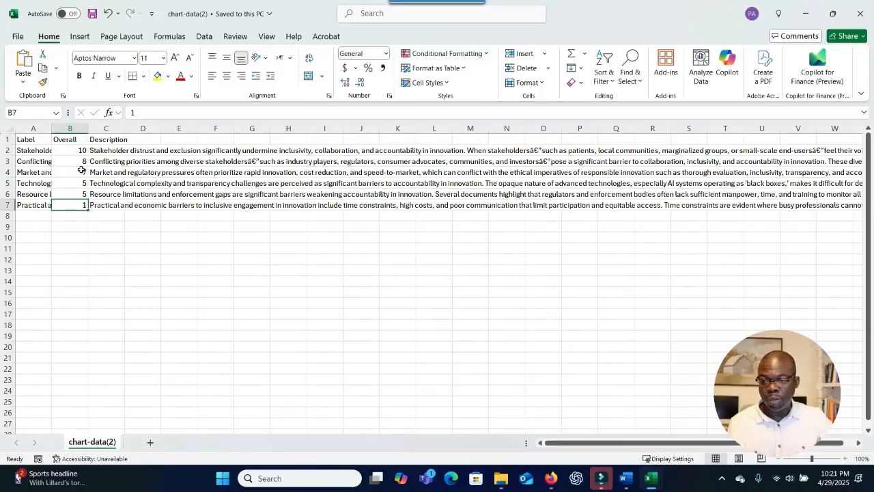
Review the topic descriptions in column C.
click(118, 151)
click(109, 163)
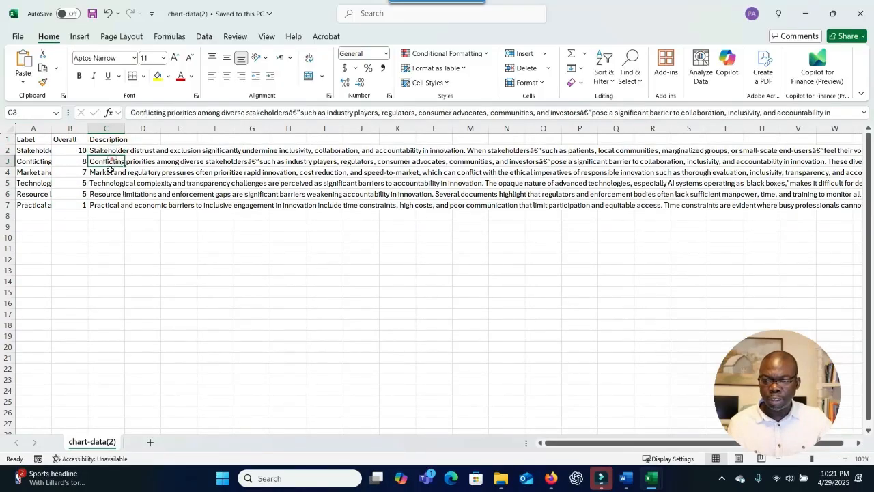
click(109, 172)
click(107, 183)
Chart A2:B7 as a clustered column chart, styled with data labels showing each count.
click(37, 150)
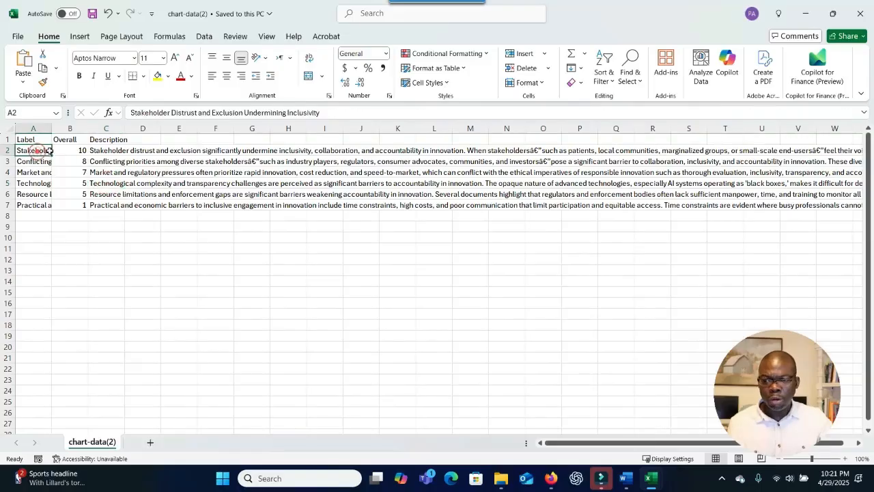
click(34, 183)
drag(41, 151, 73, 206)
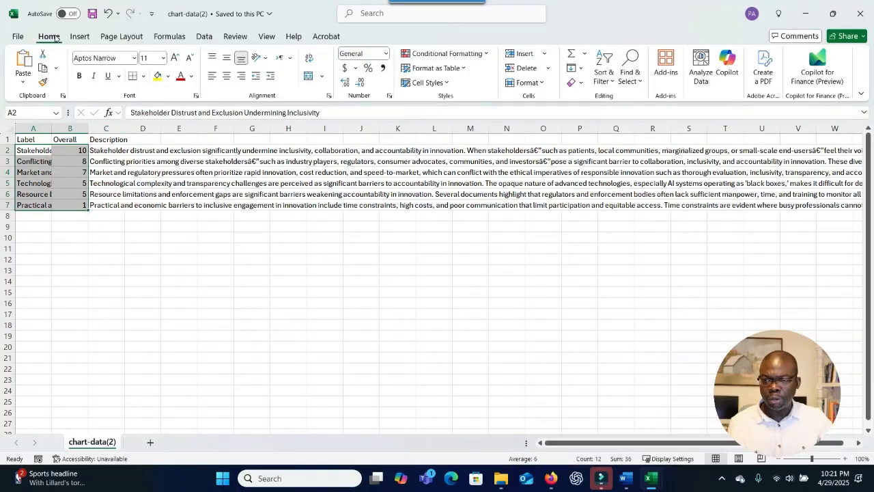
click(76, 36)
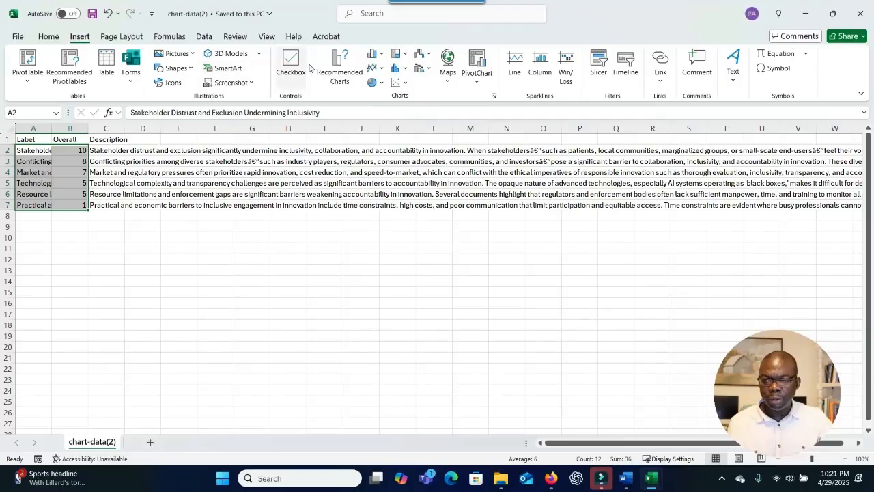
click(375, 55)
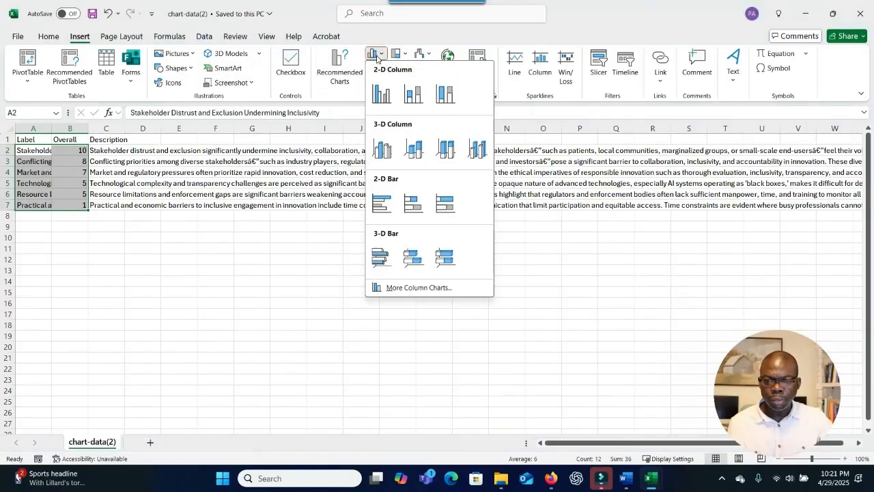
click(381, 94)
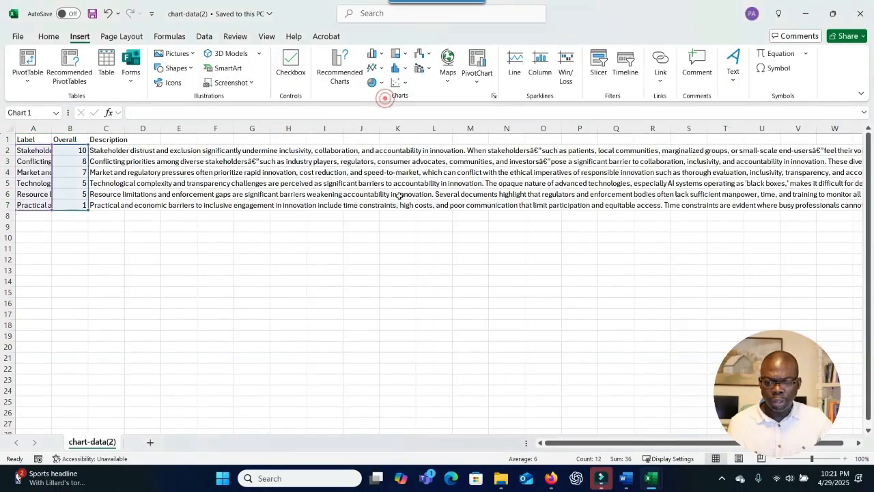
click(241, 68)
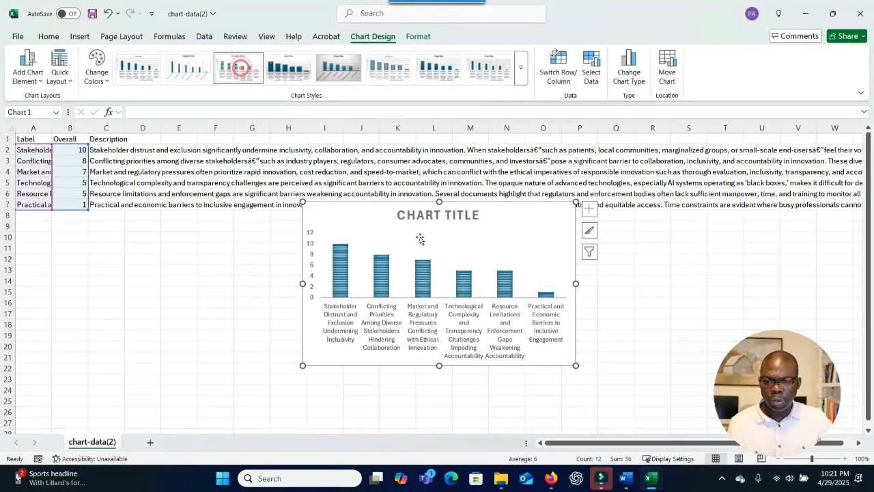
click(288, 68)
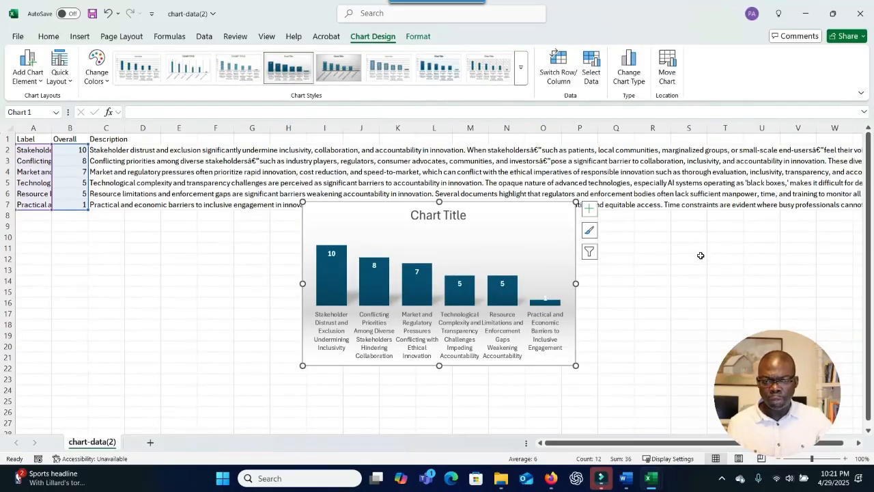
Minimize Excel and scroll AILYZE back up to the barriers theme list and P5.docx quotes.
click(804, 17)
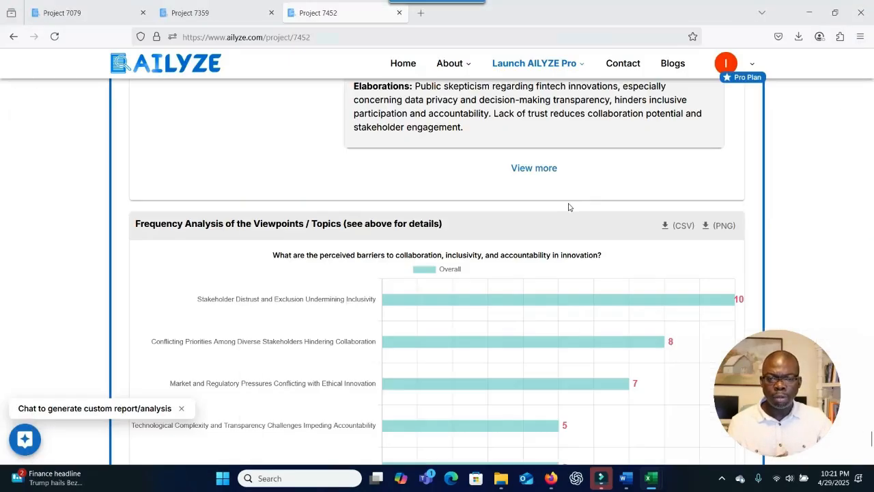
scroll(452, 226, down, 5)
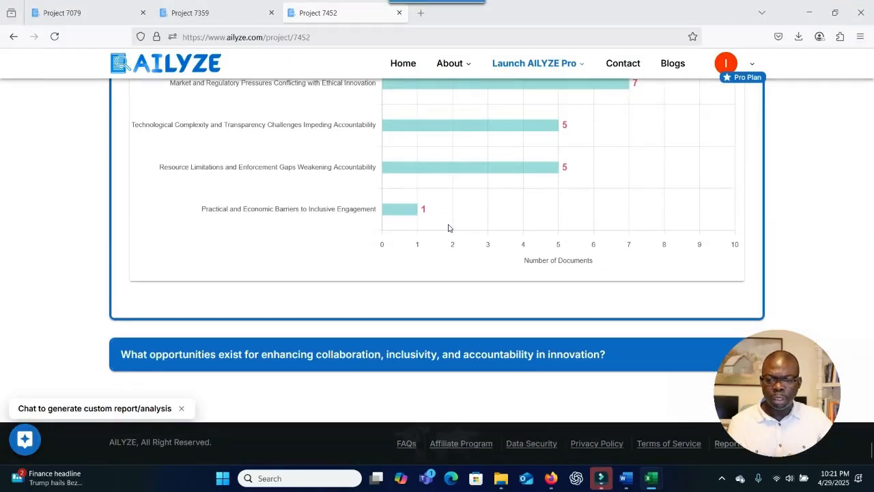
scroll(449, 226, up, 5)
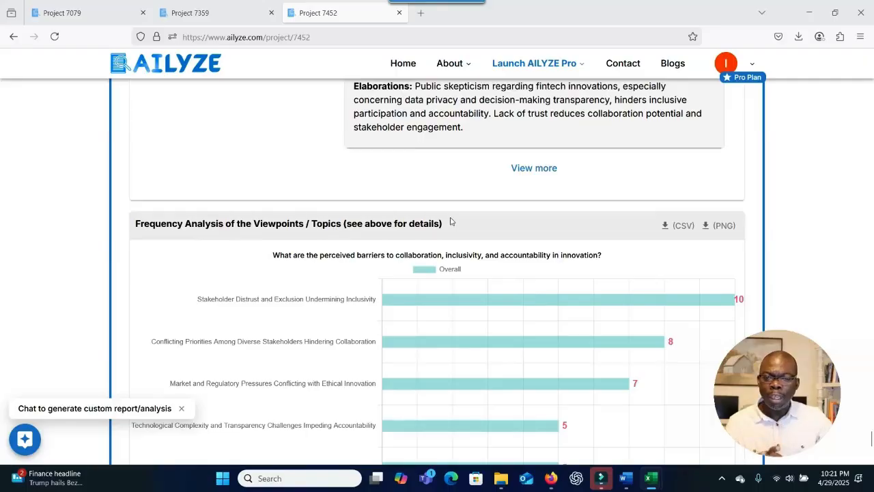
scroll(451, 222, up, 4)
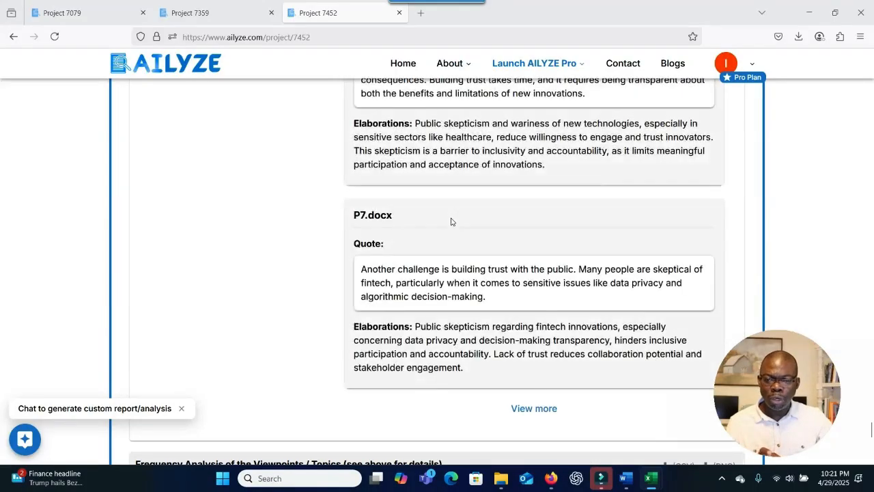
scroll(450, 221, up, 4)
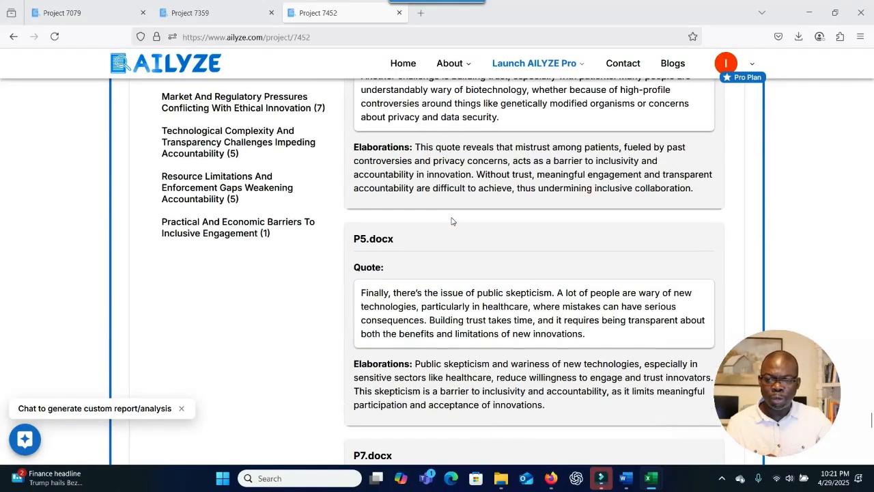
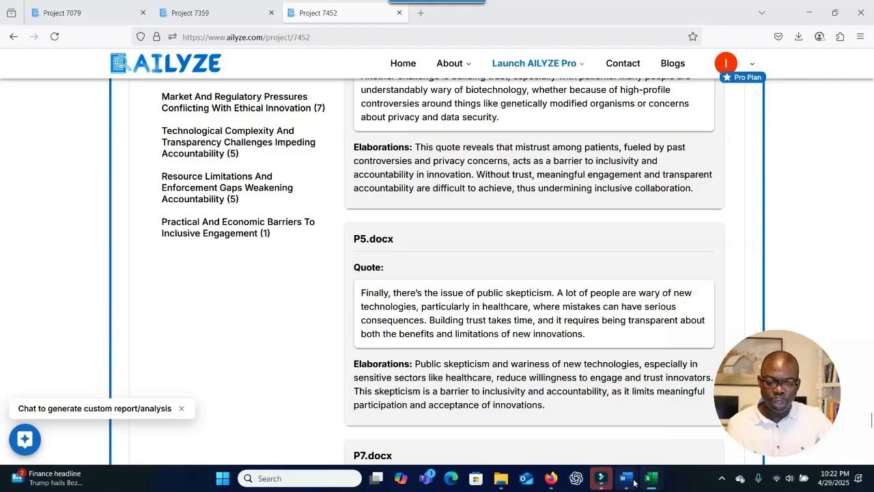
In the Word note Document1, add the contact e-mail address on a new line below the discount code.
mouse_move(625, 478)
click(647, 417)
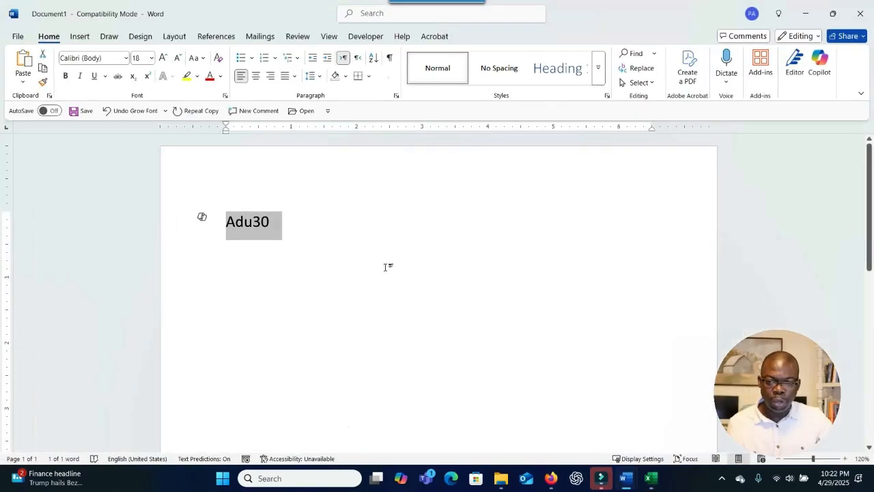
click(318, 287)
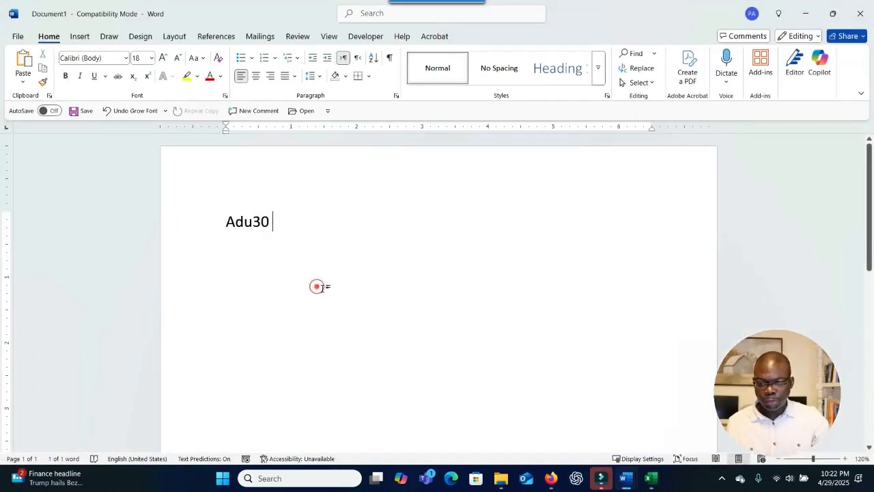
key(Return)
key(Return)
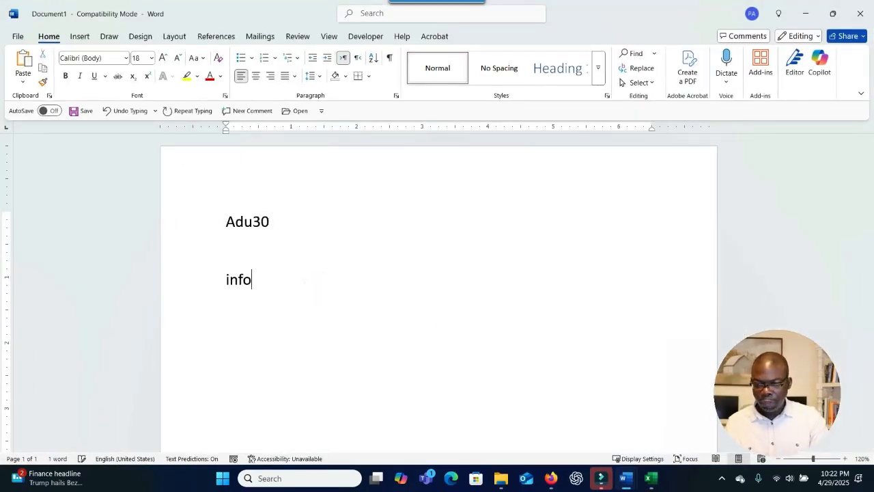
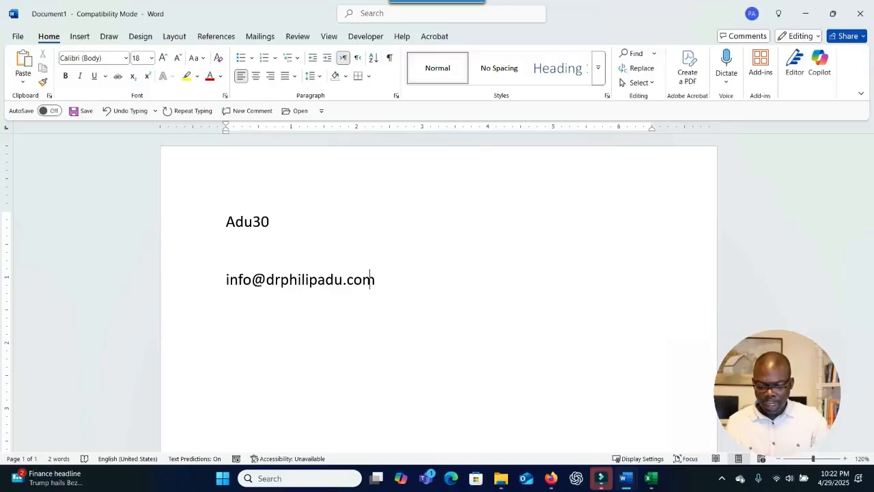
Select the whole discount code line in the note.
click(277, 230)
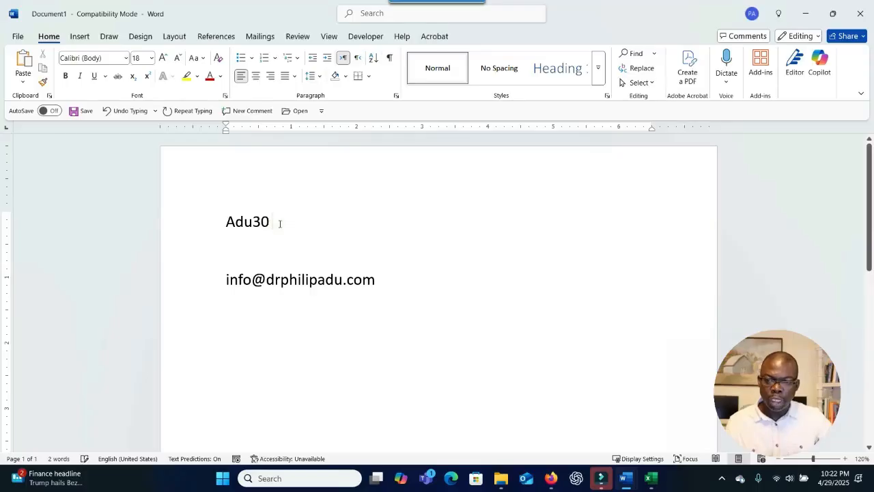
click(279, 223)
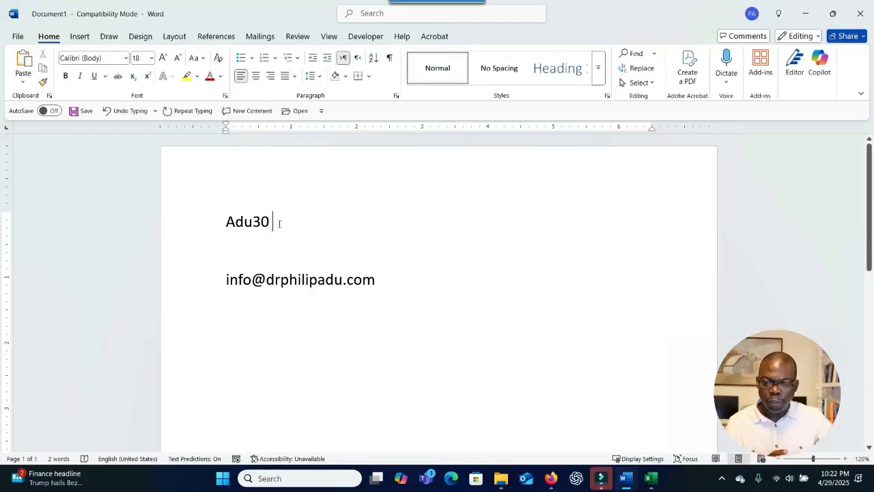
drag(273, 222, 214, 222)
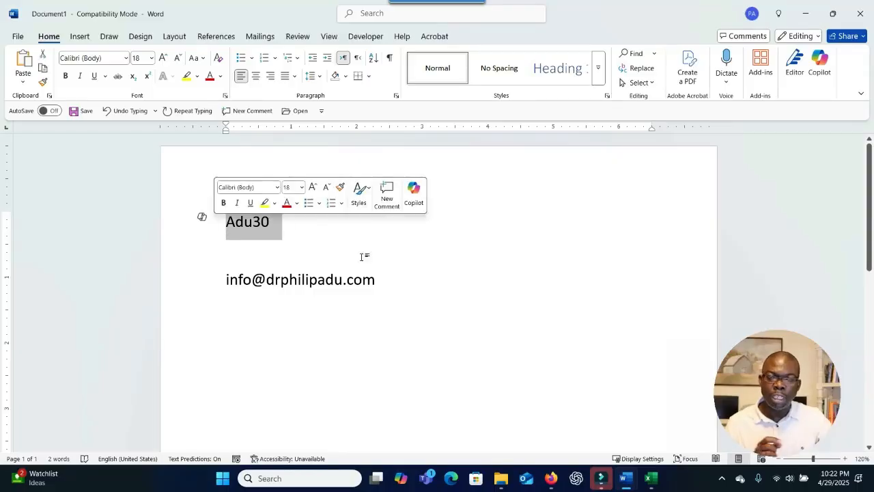
Minimize Word and scroll AILYZE's Project 7452 page up to the barriers and accountability analysis.
click(810, 21)
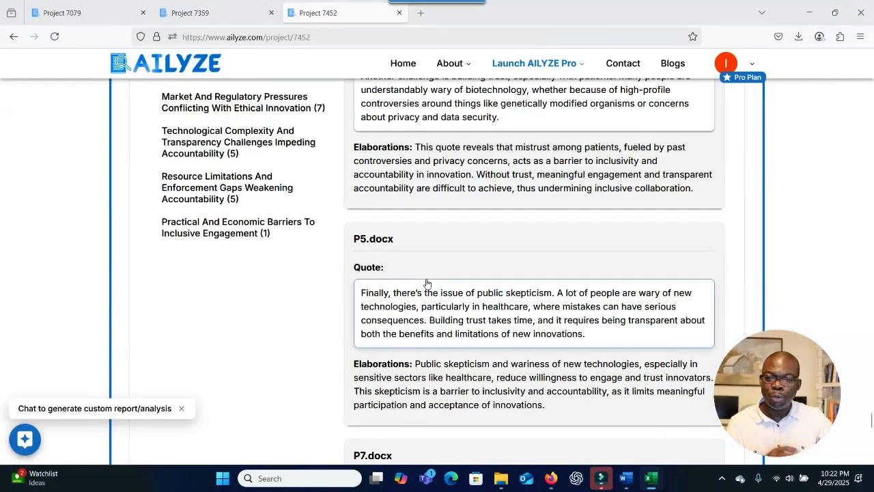
scroll(427, 282, up, 5)
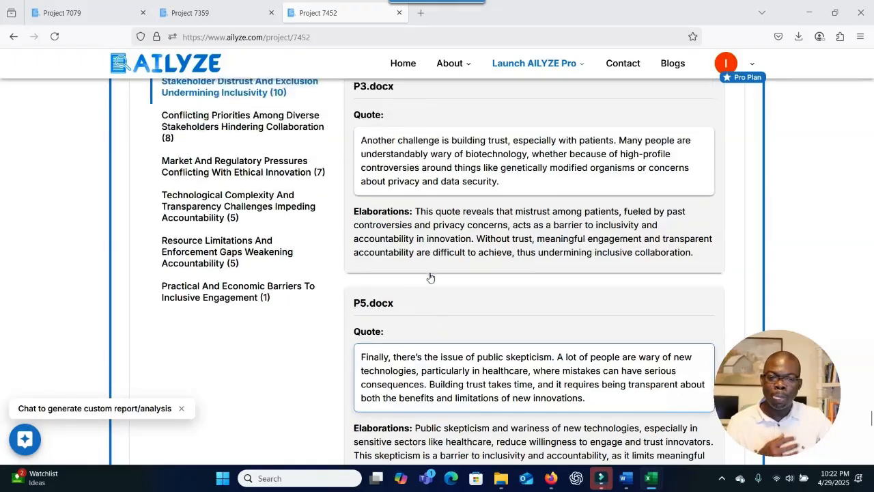
scroll(435, 277, up, 6)
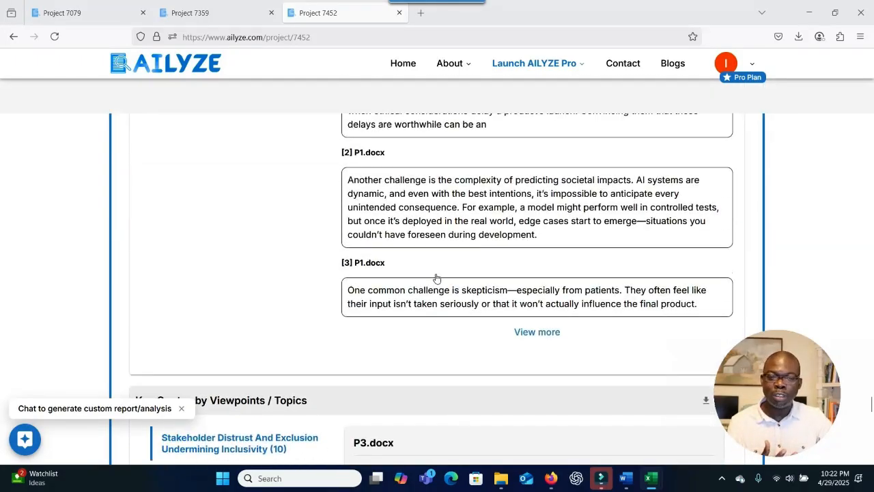
scroll(437, 280, up, 8)
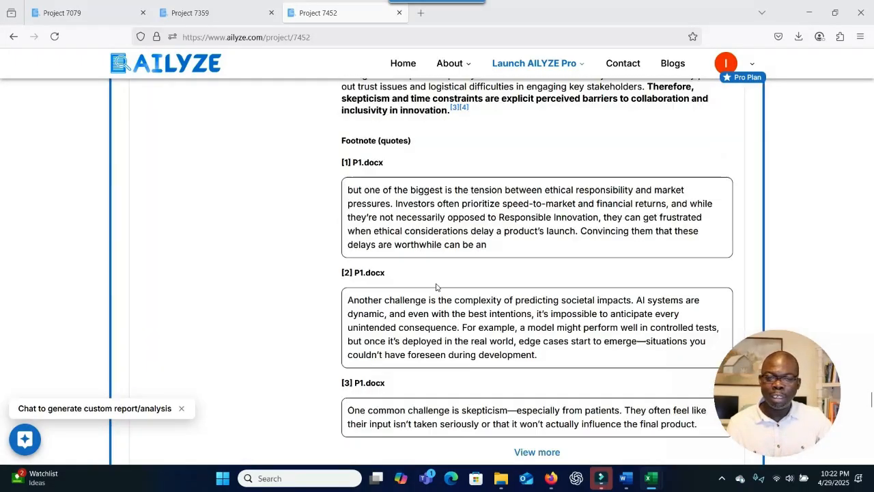
scroll(439, 282, up, 10)
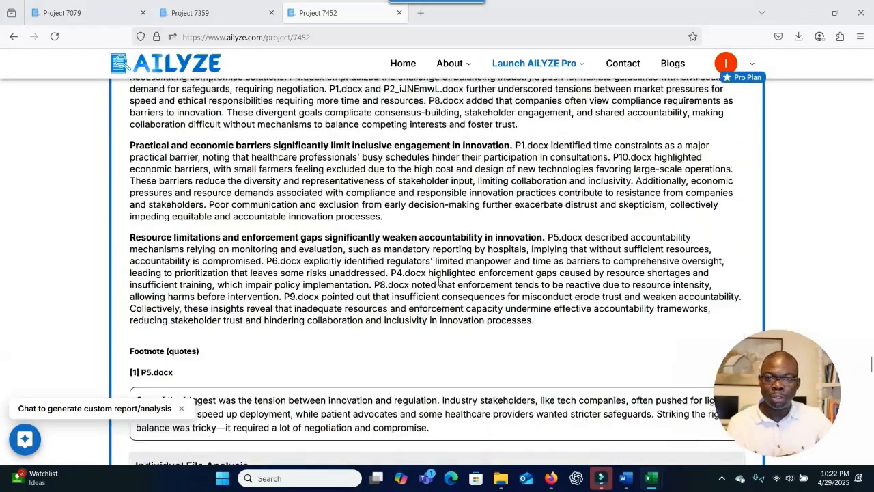